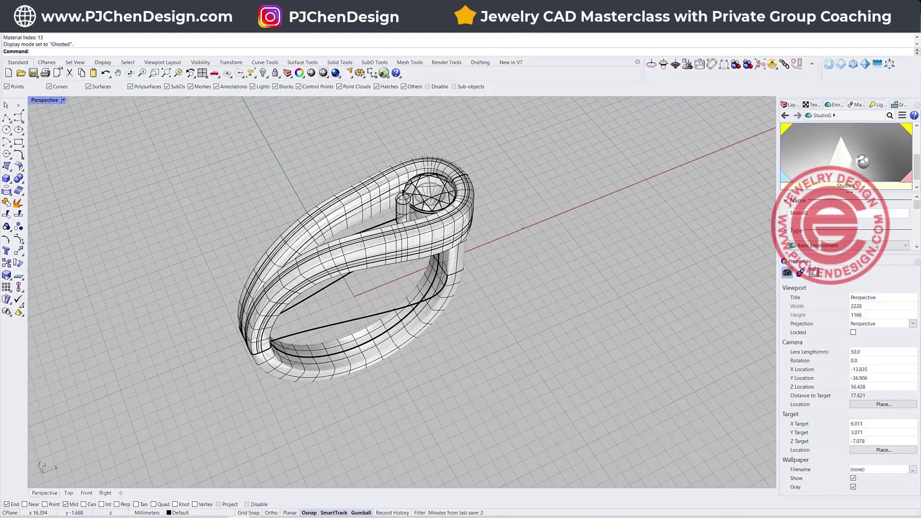
# Examine the finished ring's looped band and the gemstone seat in the Perspective view.
pyautogui.moveTo(527, 225)
pyautogui.mouseDown(button='right')
pyautogui.moveTo(586, 223)
pyautogui.moveTo(546, 229)
pyautogui.mouseUp(button='right')
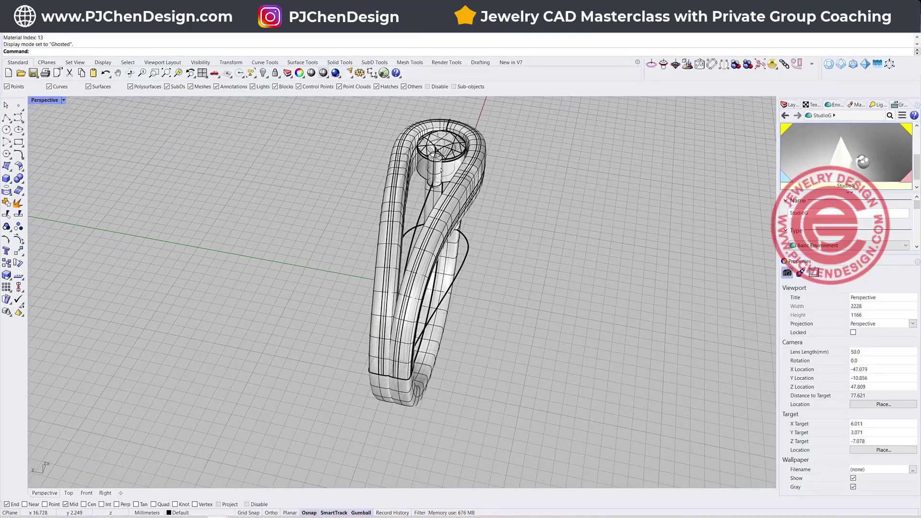
pyautogui.moveTo(441, 169)
pyautogui.mouseDown(button='right')
pyautogui.moveTo(501, 197)
pyautogui.moveTo(444, 165)
pyautogui.mouseUp(button='right')
pyautogui.scroll(4, 445, 165)
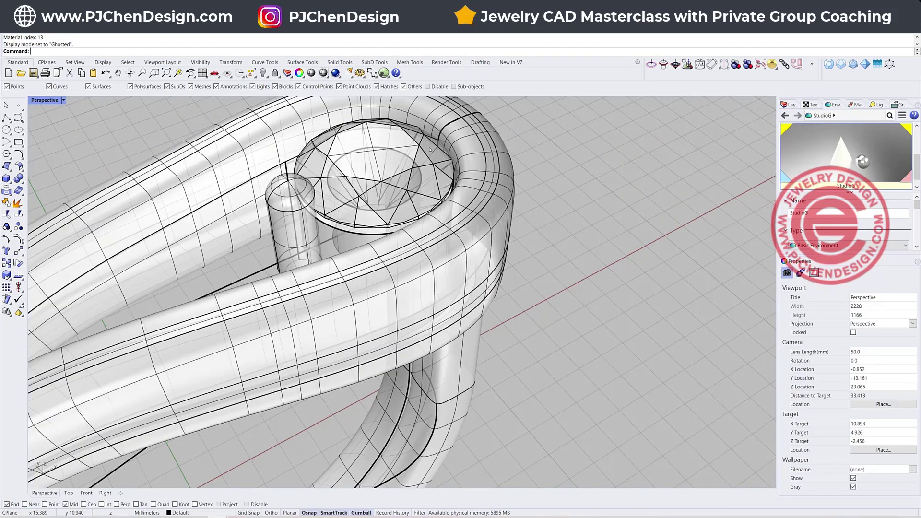
pyautogui.click(472, 135)
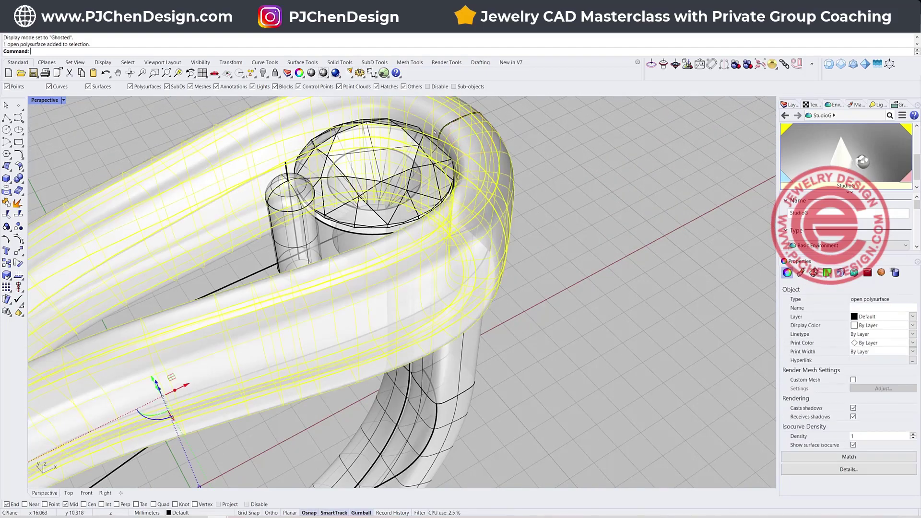
pyautogui.scroll(-3, 490, 144)
pyautogui.keyDown('shift'); pyautogui.moveTo(491, 148); pyautogui.dragTo(499, 186, button='right'); pyautogui.keyUp('shift')
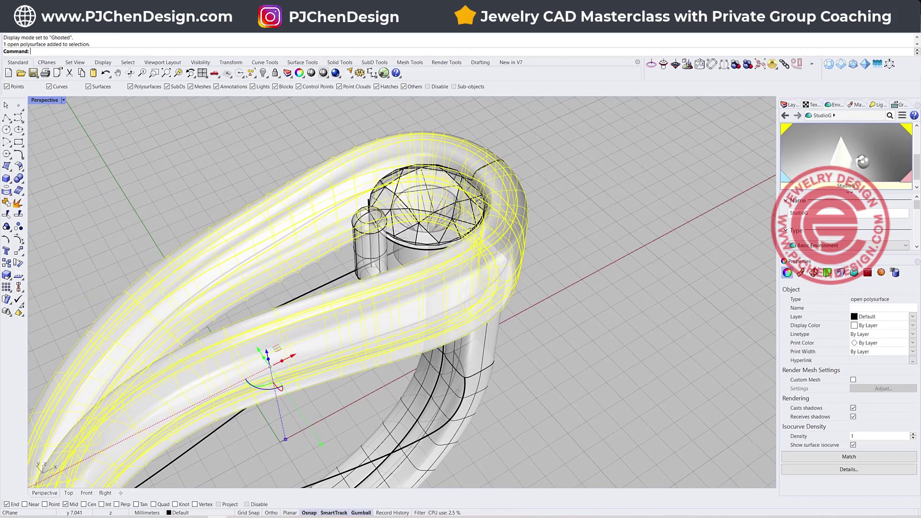
pyautogui.click(559, 185)
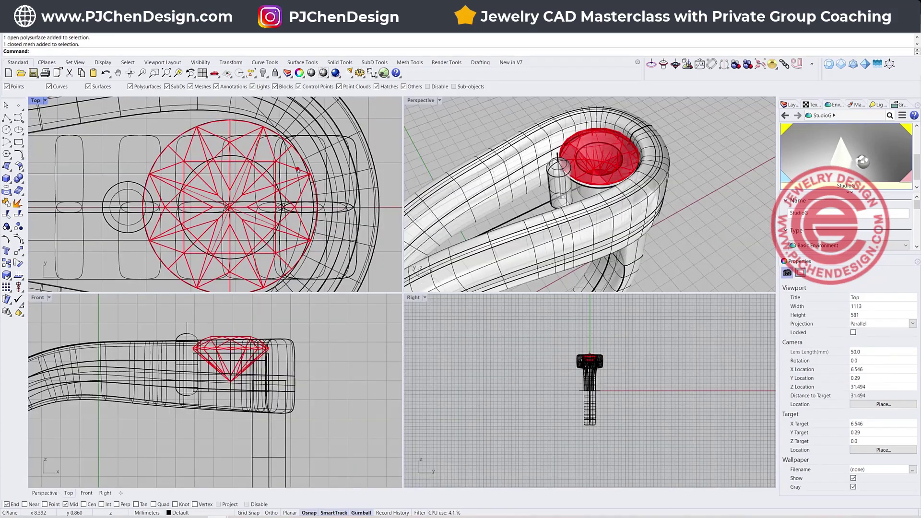
# Examine the placement of the gemstone and the prong inside the ring's loop in the Top and Front views.
pyautogui.click(298, 169)
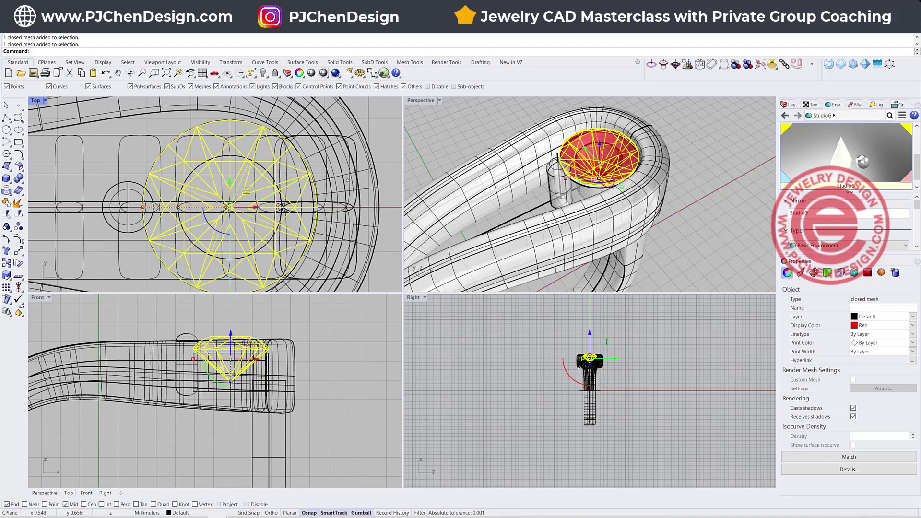
pyautogui.scroll(-2, 173, 182)
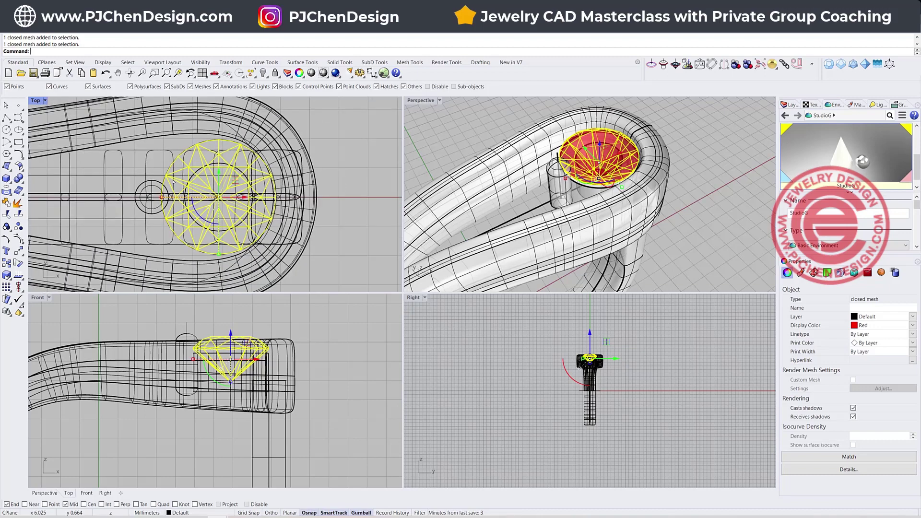
pyautogui.click(152, 183)
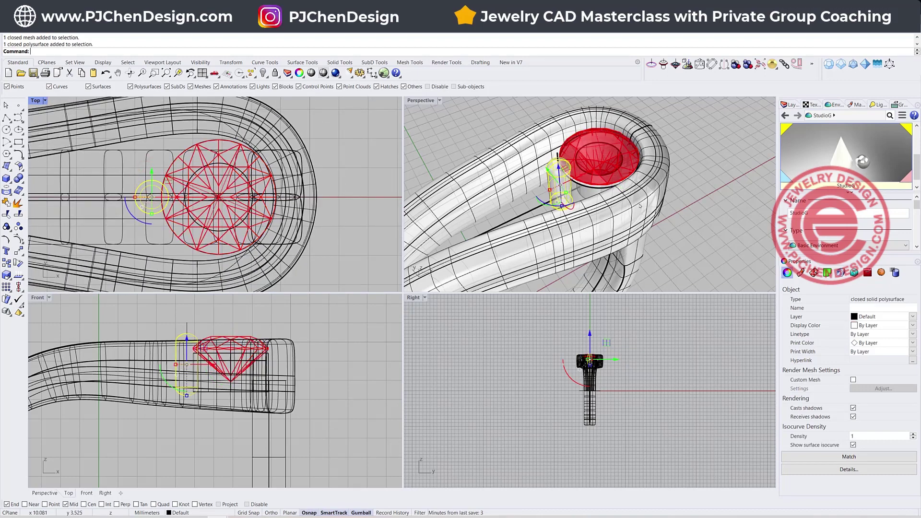
pyautogui.click(710, 223)
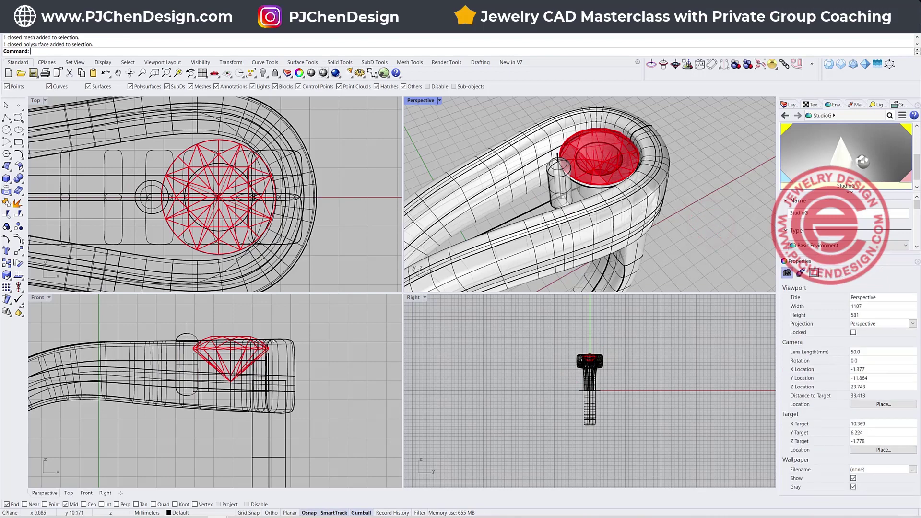
pyautogui.scroll(3, 273, 342)
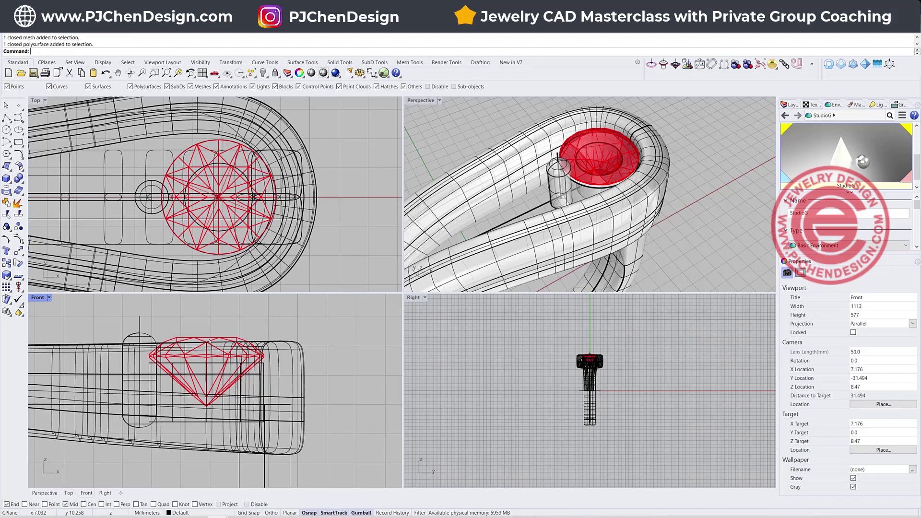
pyautogui.scroll(5, 211, 410)
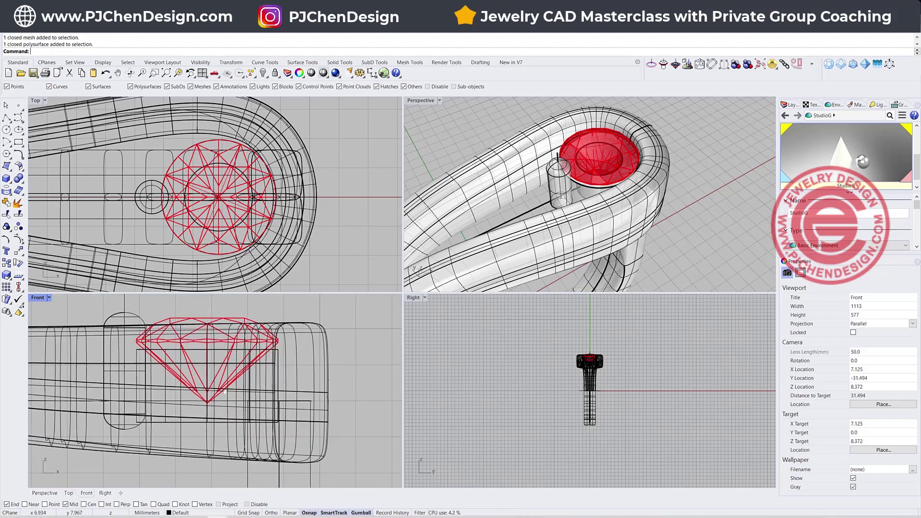
pyautogui.click(225, 384)
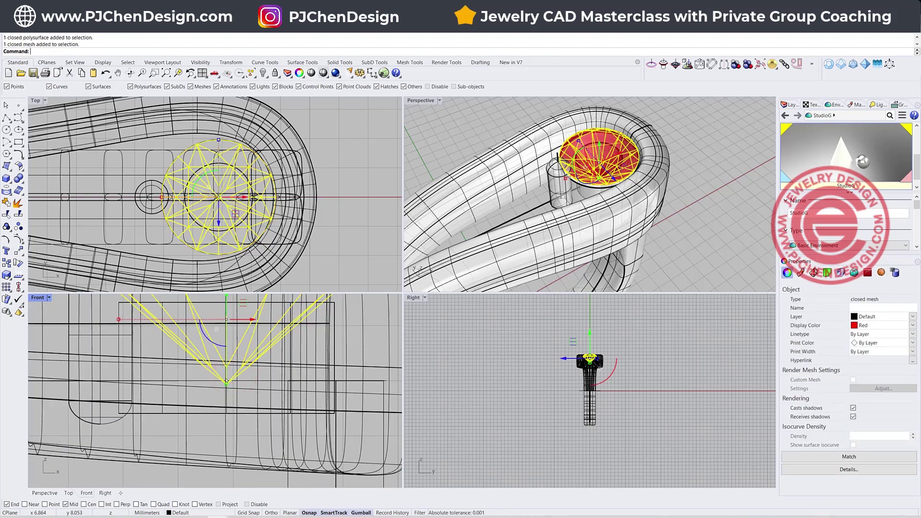
pyautogui.scroll(-3, 225, 384)
pyautogui.scroll(-5, 275, 374)
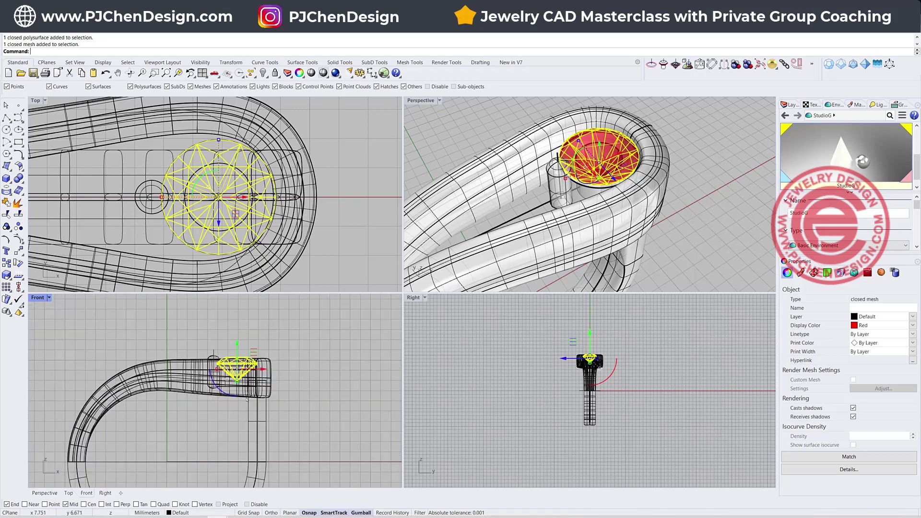
pyautogui.scroll(-7, 586, 212)
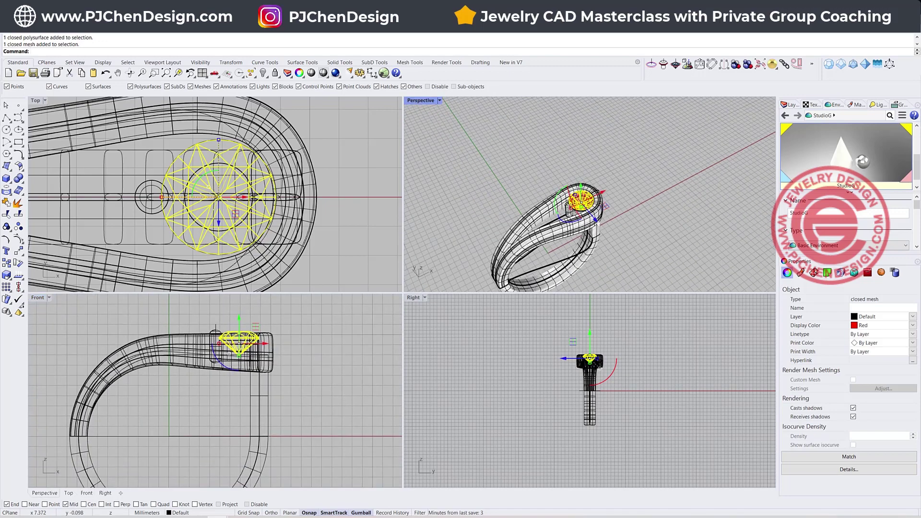
pyautogui.moveTo(585, 212); pyautogui.dragTo(620, 197, button='right')
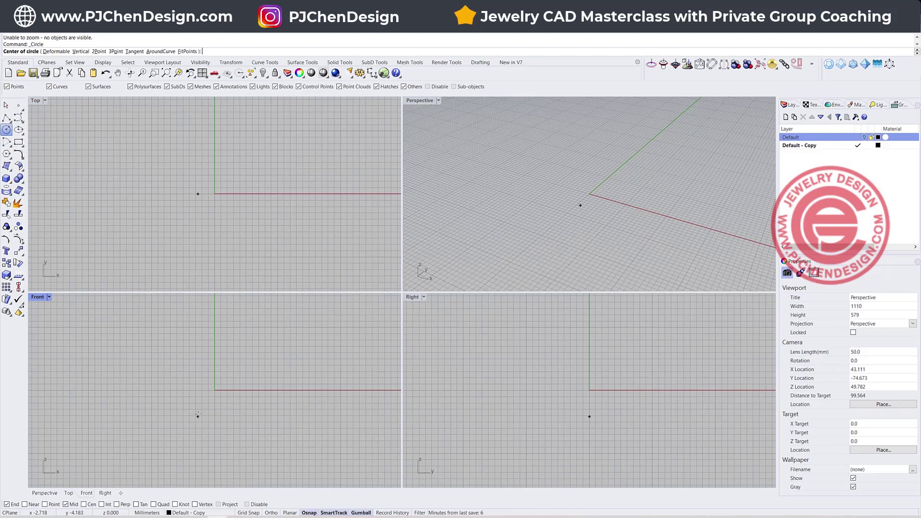
# Draw a circle in the Front view centred on the origin with a diameter of 16 mm.
pyautogui.write('0')
pyautogui.press('Return')
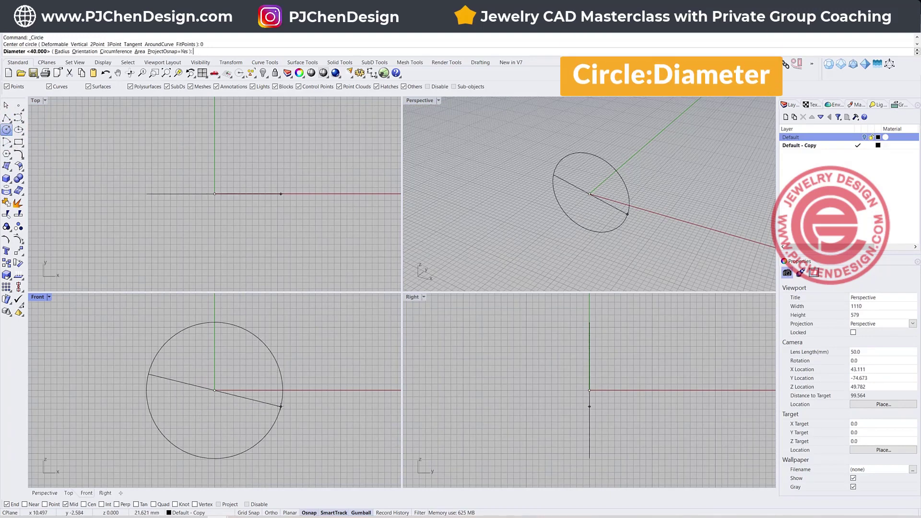
pyautogui.write('16')
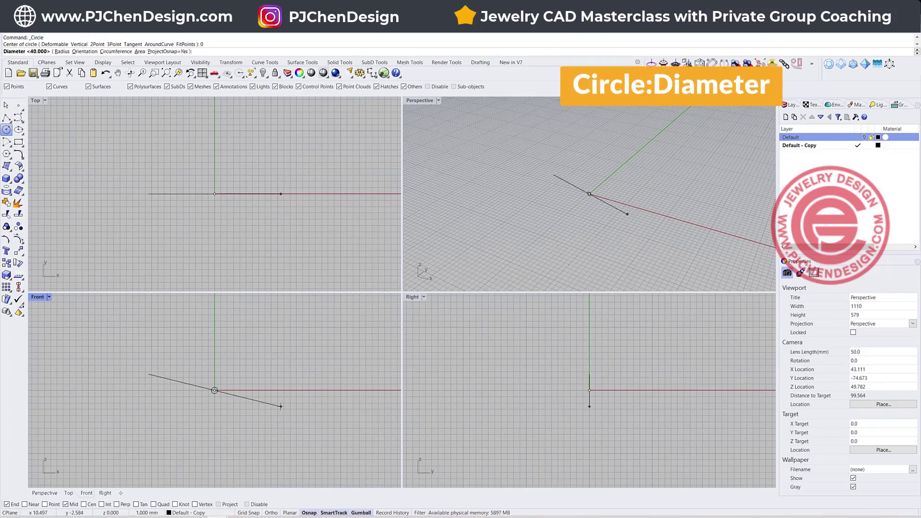
pyautogui.press('Return')
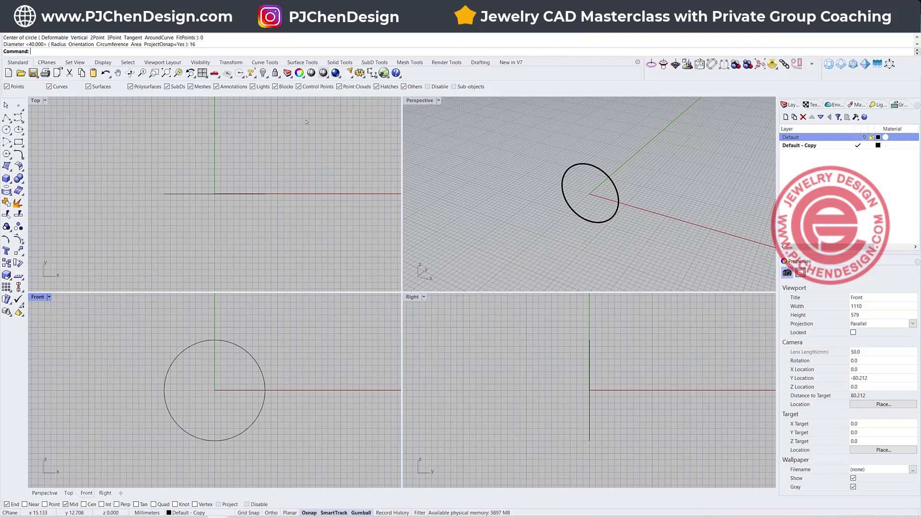
# Show the hidden gemstone and move it about 5 mm along the positive X direction in the Top view.
pyautogui.click(263, 72)
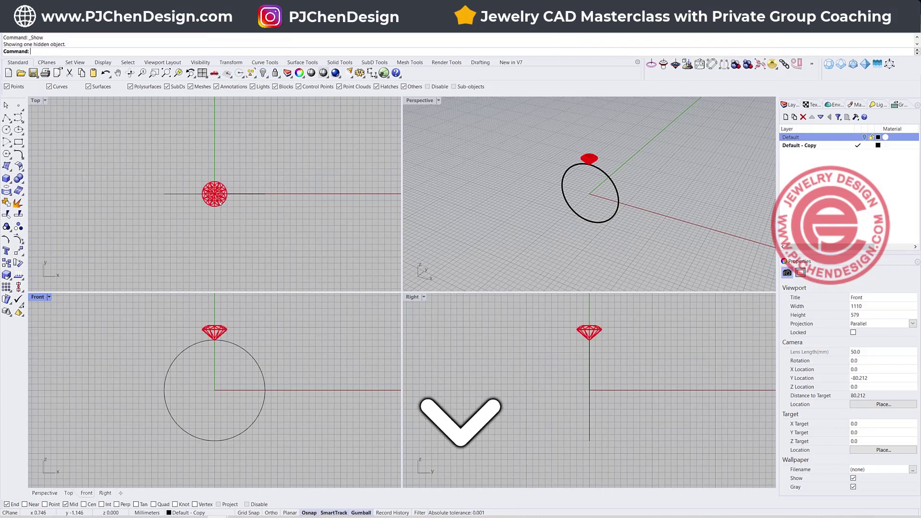
pyautogui.scroll(2, 221, 209)
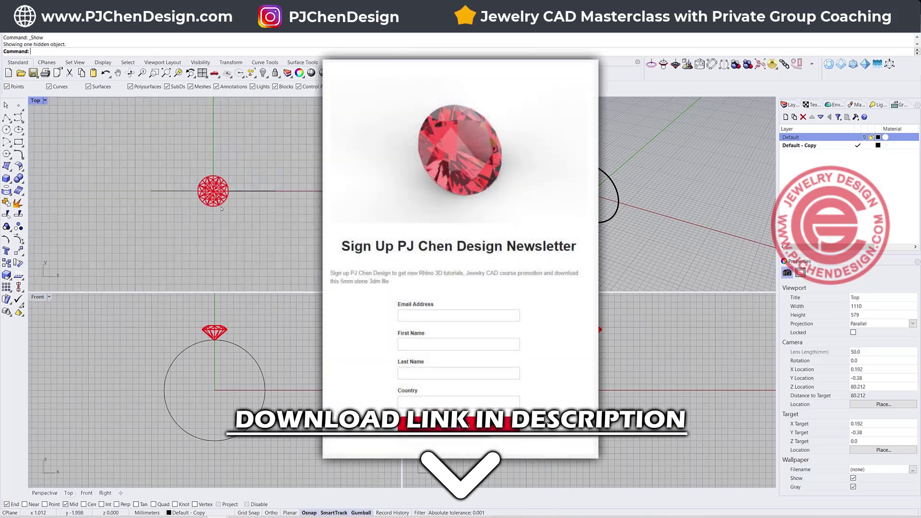
pyautogui.click(220, 206)
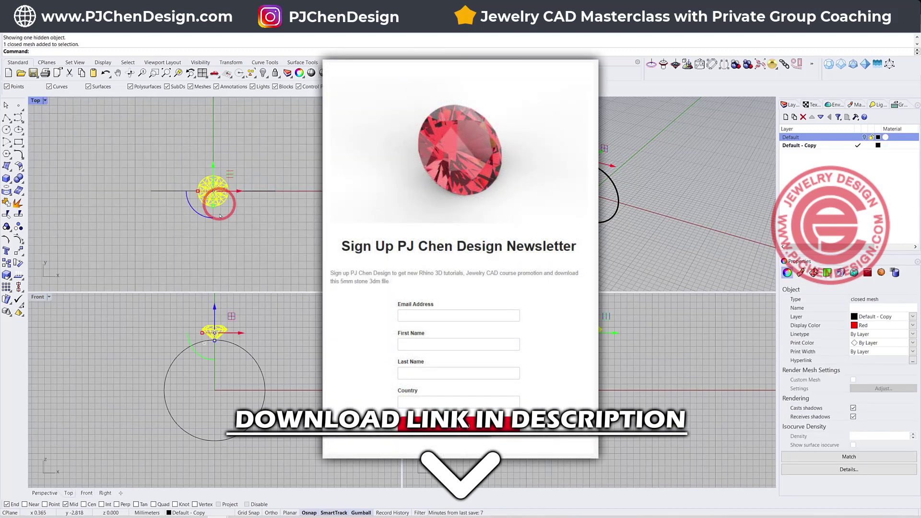
pyautogui.scroll(2, 230, 211)
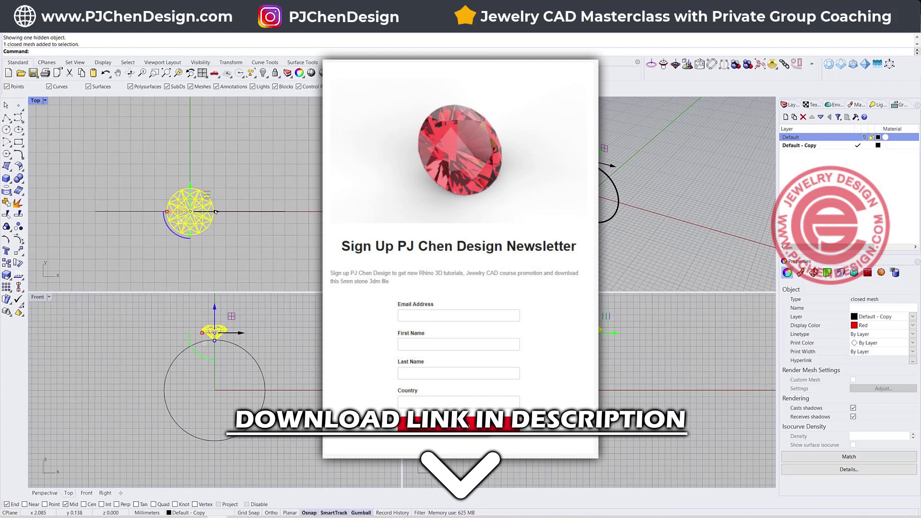
pyautogui.moveTo(215, 211); pyautogui.dragTo(274, 211)
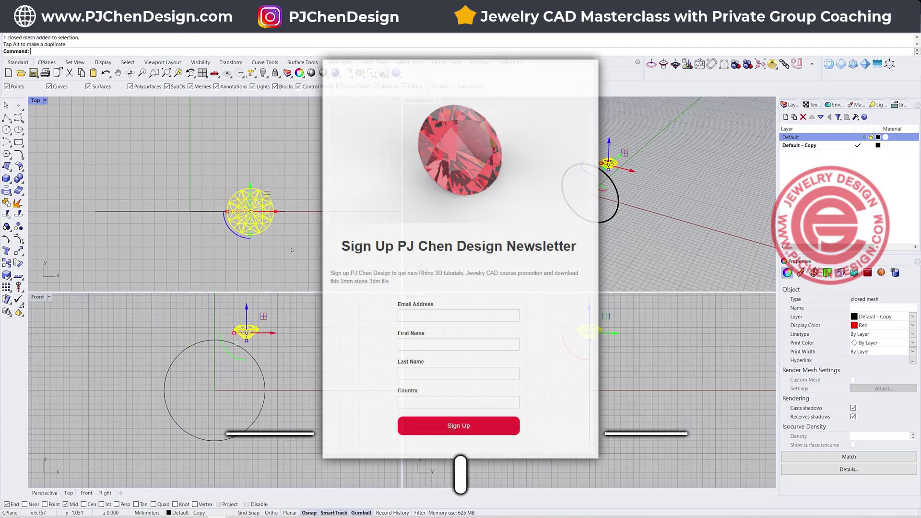
pyautogui.click(292, 250)
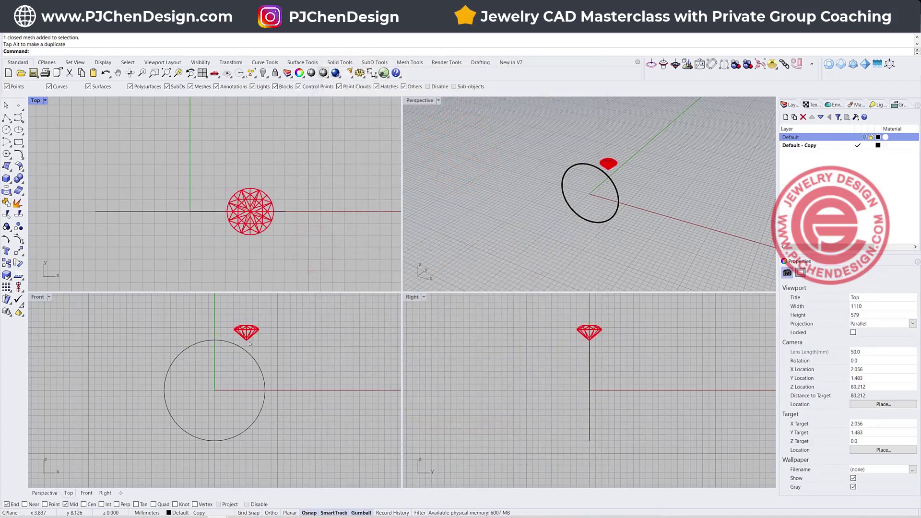
# Try moving the gemstone vertically in the Front view and undo the move.
pyautogui.scroll(2, 249, 344)
pyautogui.click(247, 332)
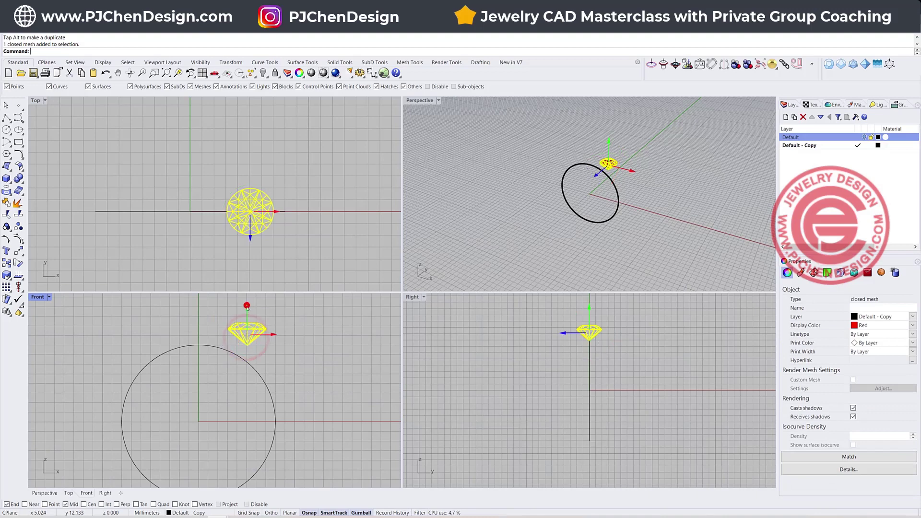
pyautogui.moveTo(247, 307); pyautogui.dragTo(253, 314)
pyautogui.hotkey('ctrl', 'z')
pyautogui.scroll(2, 194, 348)
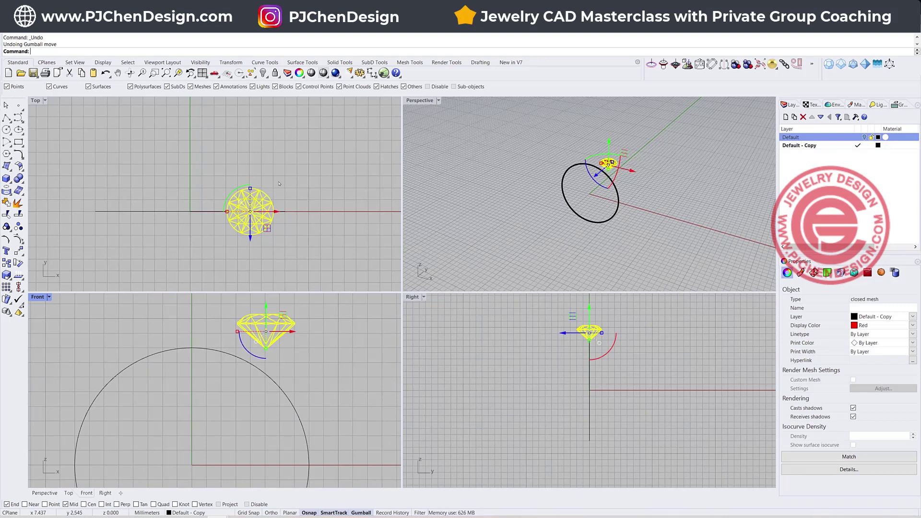
pyautogui.press('Delete')
# Draw a half-circle arc in the Top view, centred on the gemstone's centre vertex and slightly outside its girdle, on the side away from the origin.
pyautogui.scroll(2, 276, 184)
pyautogui.click(6, 141)
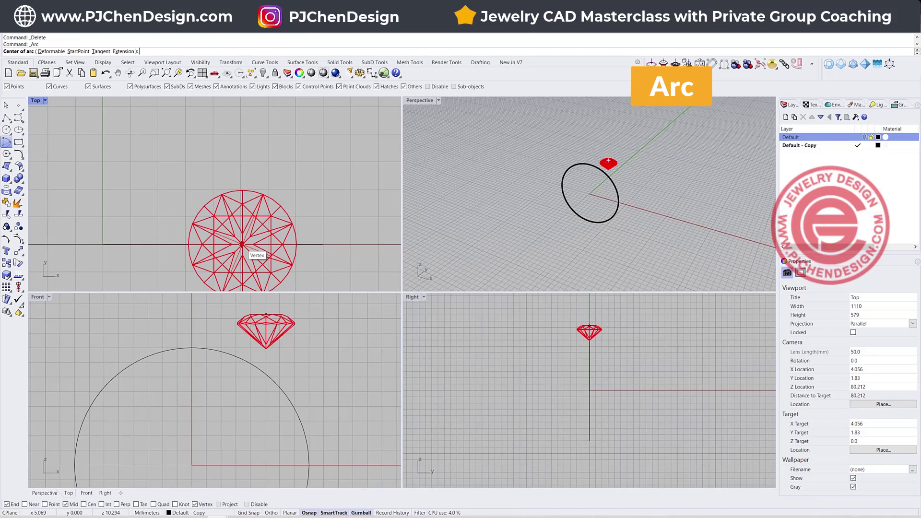
pyautogui.click(242, 244)
pyautogui.click(241, 178)
pyautogui.scroll(-2, 317, 219)
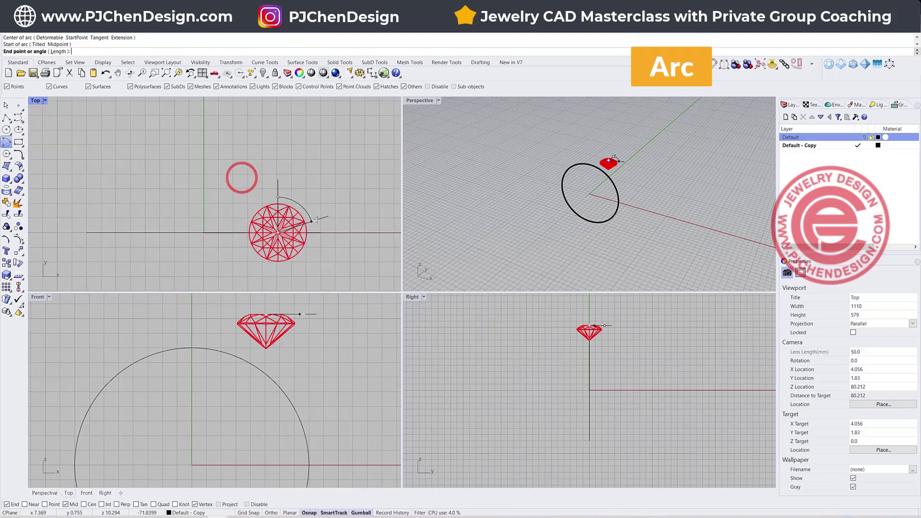
pyautogui.moveTo(316, 222); pyautogui.dragTo(328, 192, button='right')
pyautogui.click(292, 244)
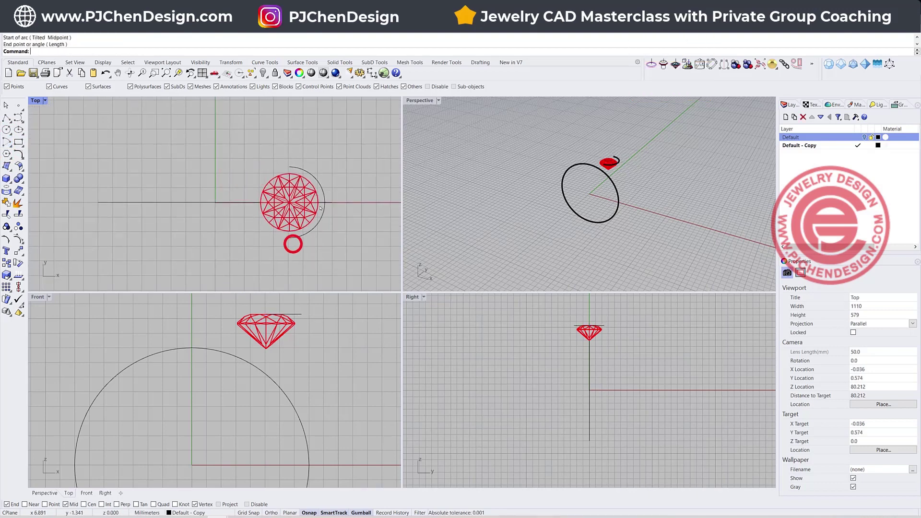
pyautogui.scroll(1, 302, 240)
pyautogui.click(322, 188)
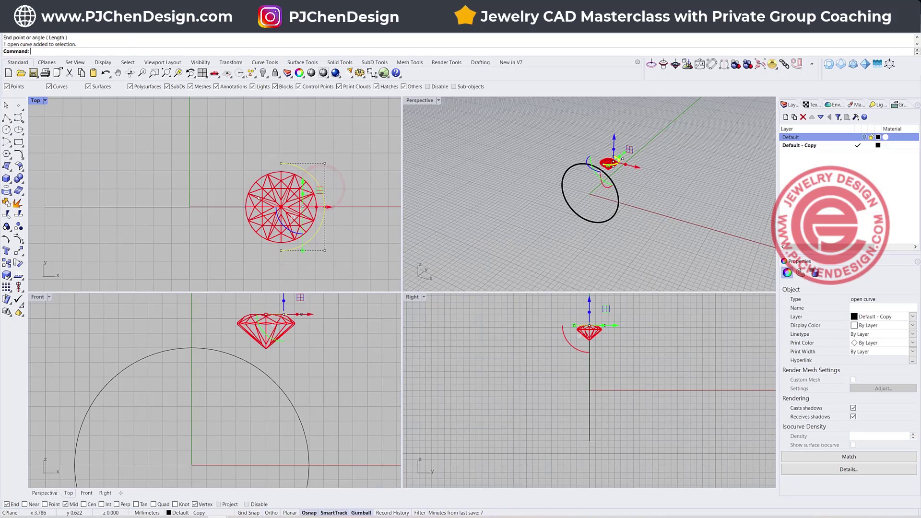
pyautogui.scroll(-1, 230, 191)
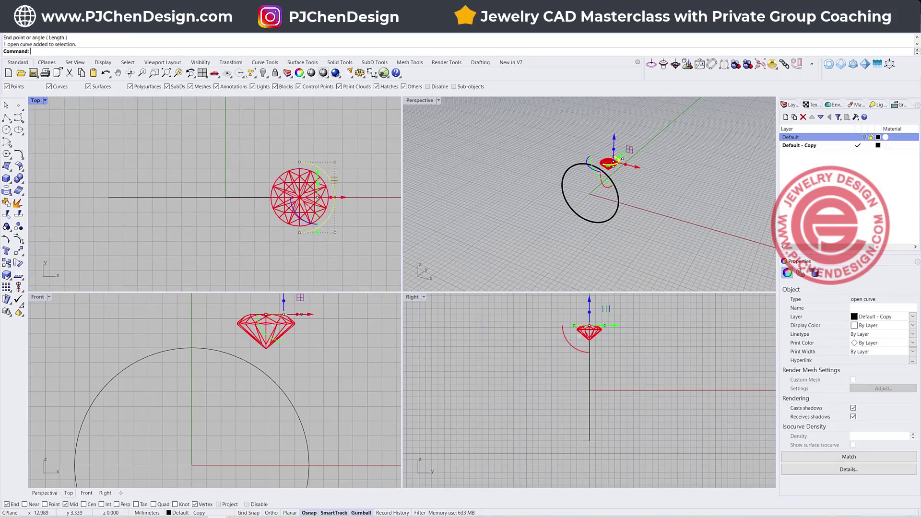
# Draw a short, slightly tilted polyline about 1.3 mm long in the Top view, just above the ring circle's end opposite the gemstone.
pyautogui.click(6, 116)
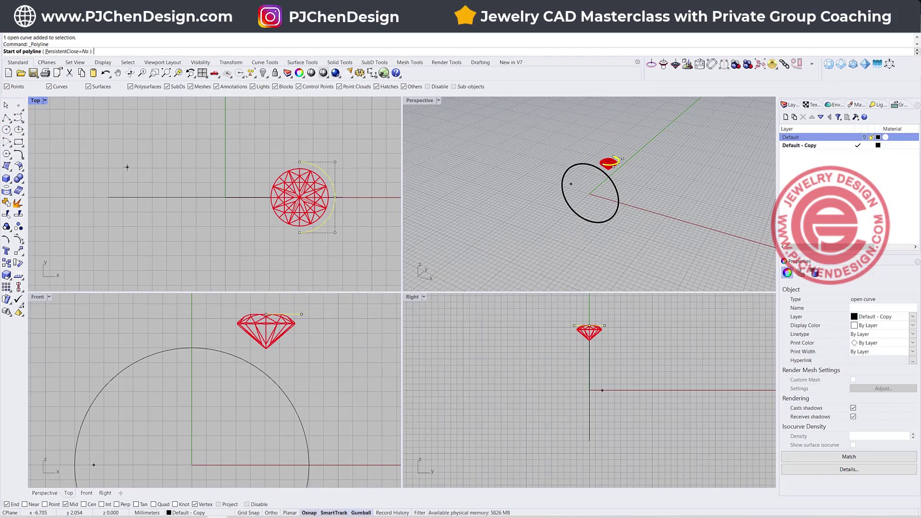
pyautogui.click(104, 188)
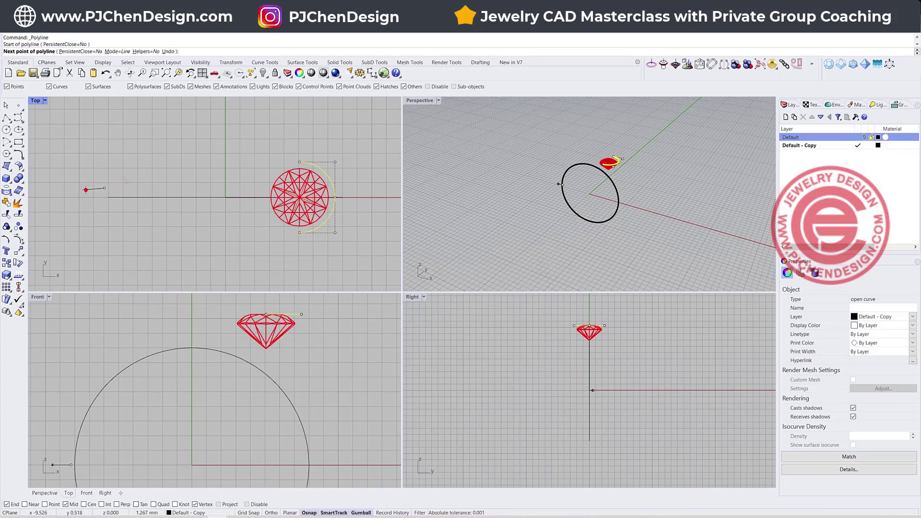
pyautogui.click(86, 190)
pyautogui.press('Return')
pyautogui.click(225, 175)
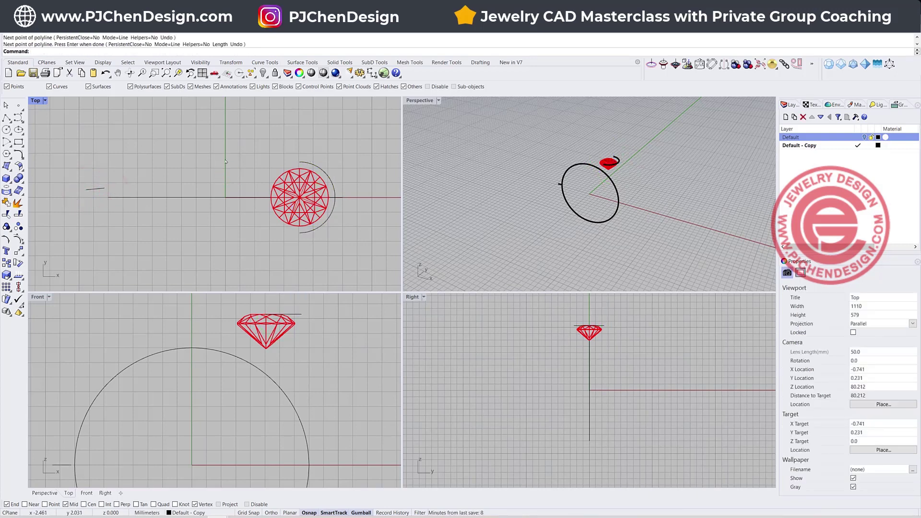
# Create a tangent adjustable blend curve in the Top view between the short tilted line and the nearest end of the gemstone's half-circle arc.
pyautogui.click(20, 156)
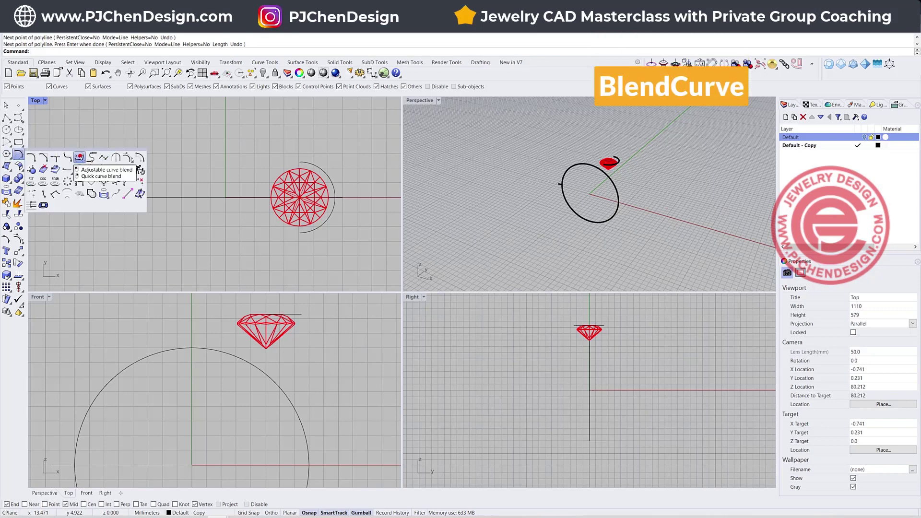
pyautogui.click(80, 156)
pyautogui.click(102, 187)
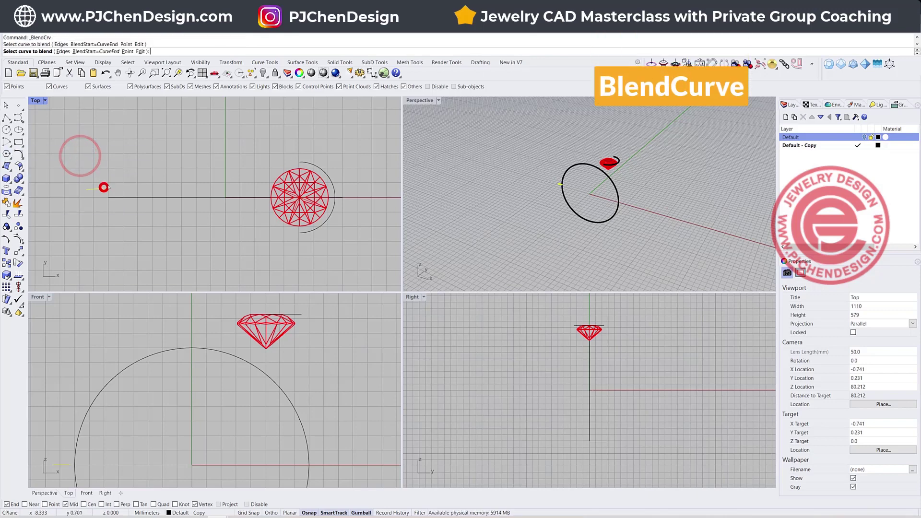
pyautogui.click(299, 162)
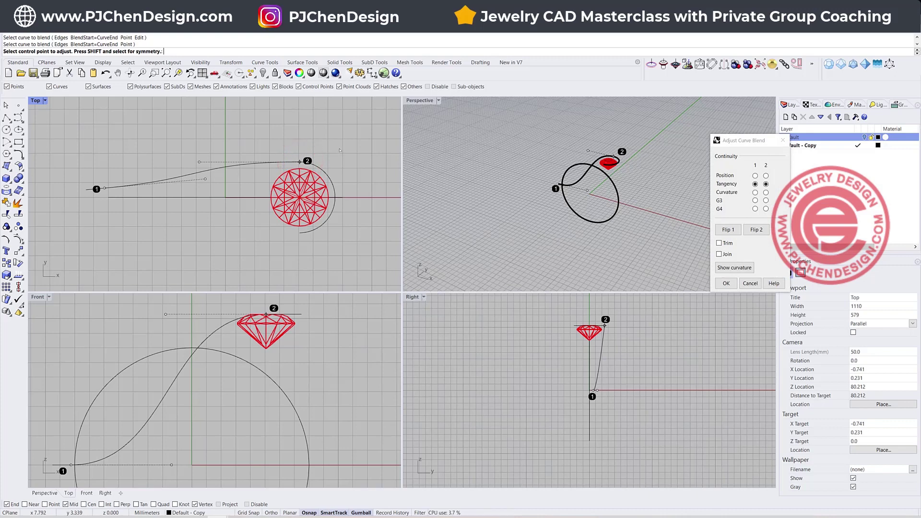
pyautogui.press('Return')
# Mirror a copy of the blend curve across the X axis in the Top view.
pyautogui.click(291, 164)
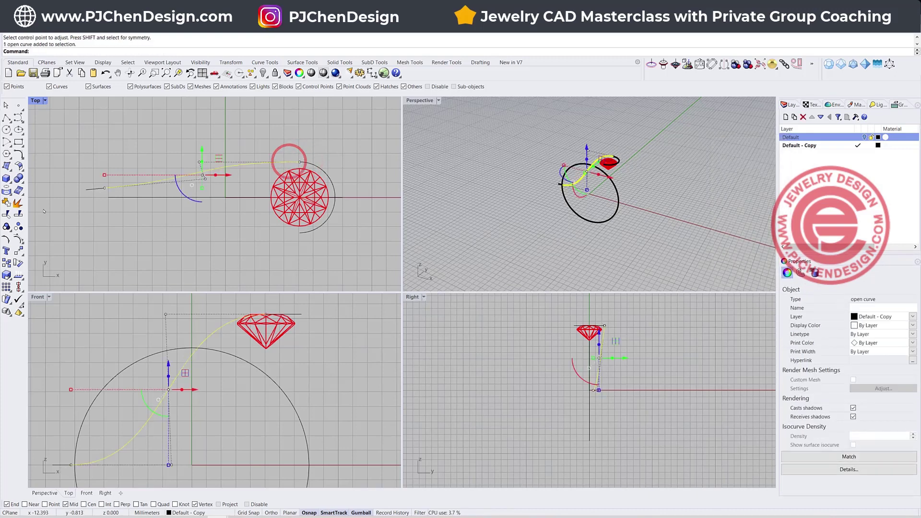
pyautogui.click(19, 251)
pyautogui.click(31, 267)
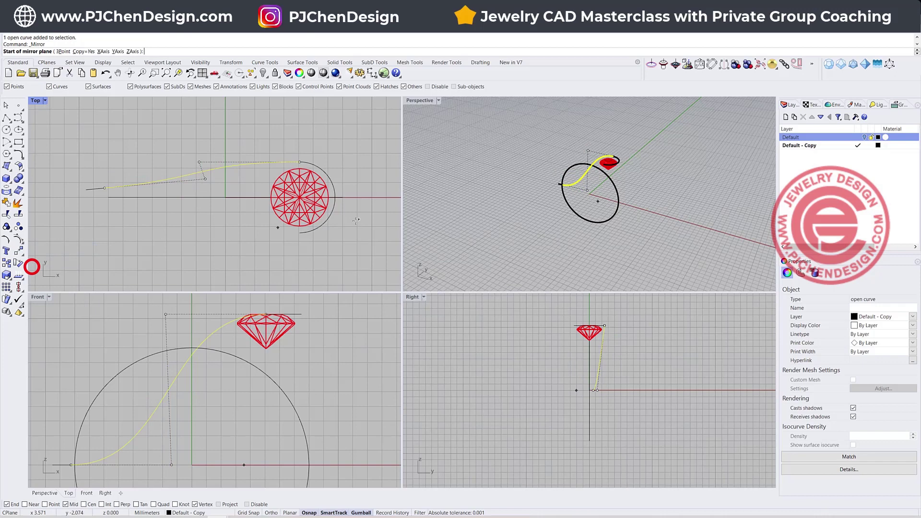
pyautogui.click(334, 197)
pyautogui.keyDown('shift'); pyautogui.click(214, 196); pyautogui.keyUp('shift')
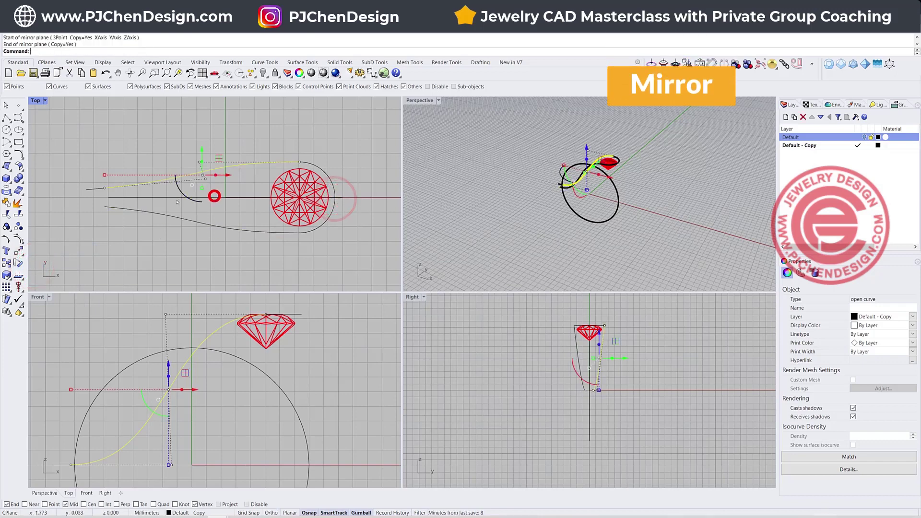
# Join the two blend curves and the half-circle arc into one open loop curve.
pyautogui.keyDown('shift'); pyautogui.click(162, 212); pyautogui.keyUp('shift')
pyautogui.keyDown('shift'); pyautogui.click(330, 216); pyautogui.keyUp('shift')
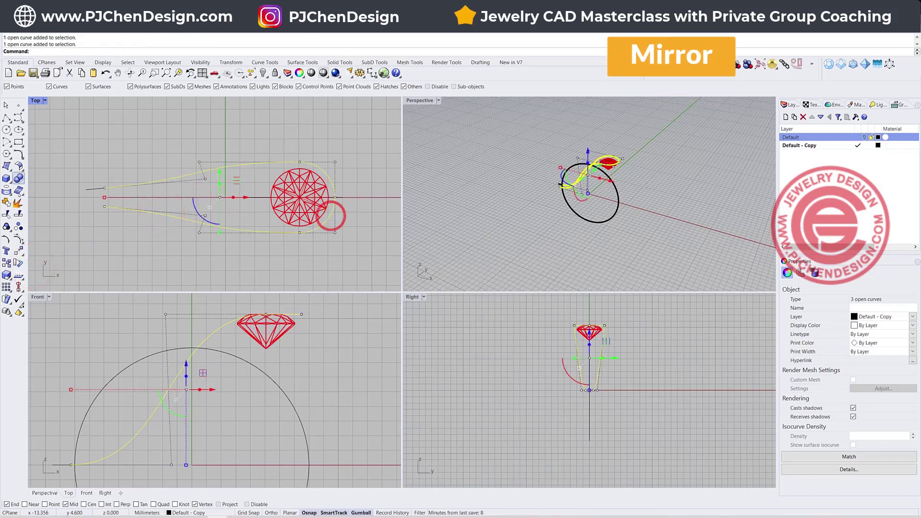
pyautogui.click(6, 202)
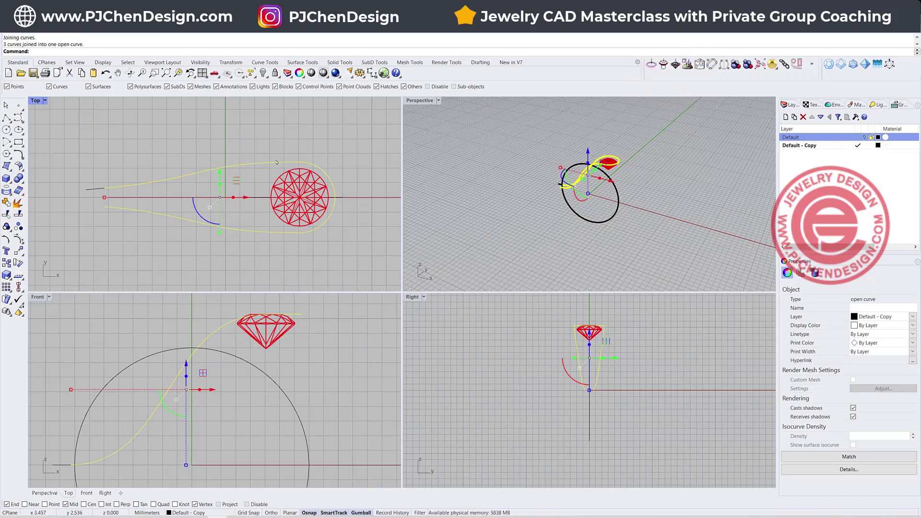
# Project the joined loop curve onto the Top view's construction plane with ProjectToCPlane, deleting the input object.
pyautogui.scroll(-4, 236, 353)
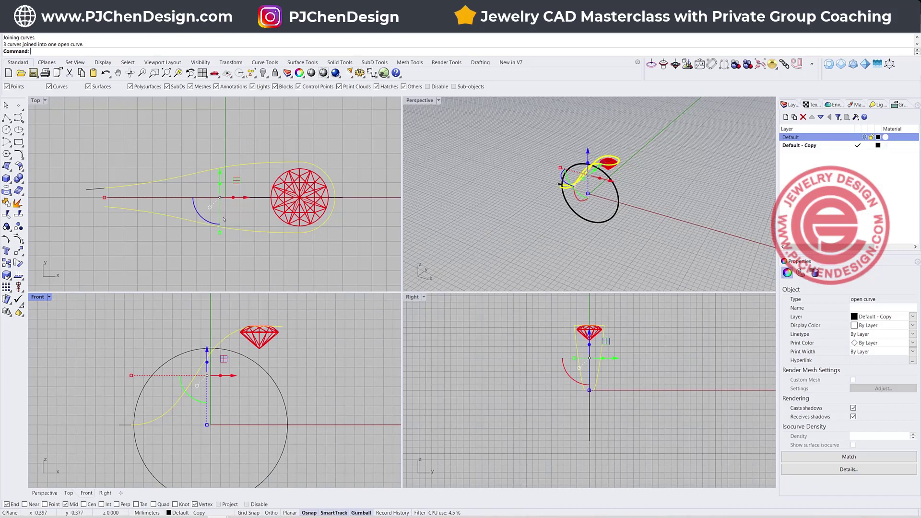
pyautogui.click(213, 261)
pyautogui.click(246, 231)
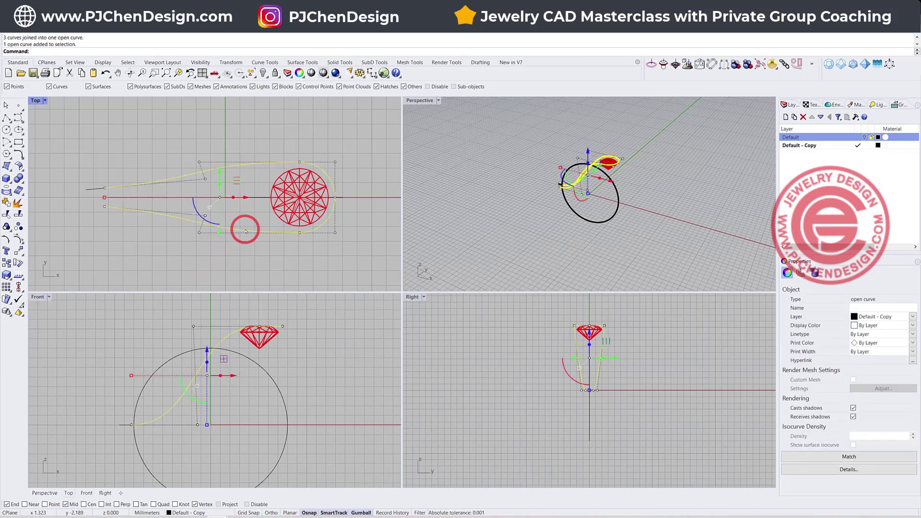
pyautogui.write('ProjectT')
pyautogui.press('Return')
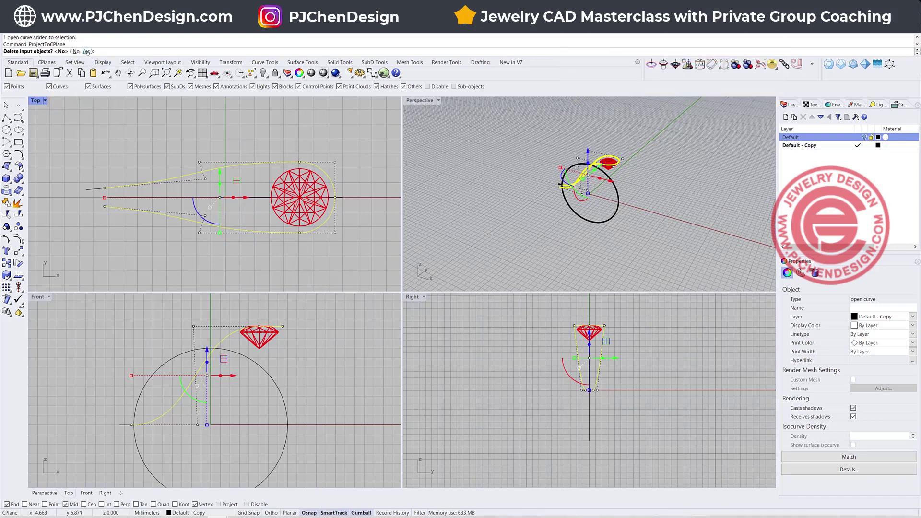
pyautogui.click(87, 51)
# Rebuild the flattened loop curve with a point count of 17, deleting the input and keeping it SubD friendly.
pyautogui.click(328, 233)
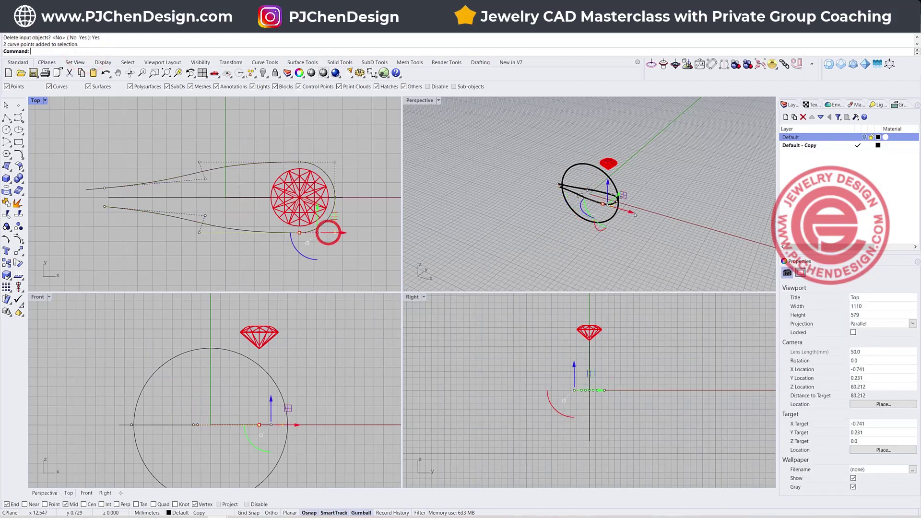
pyautogui.moveTo(672, 201); pyautogui.dragTo(555, 220, button='right')
pyautogui.scroll(5, 642, 216)
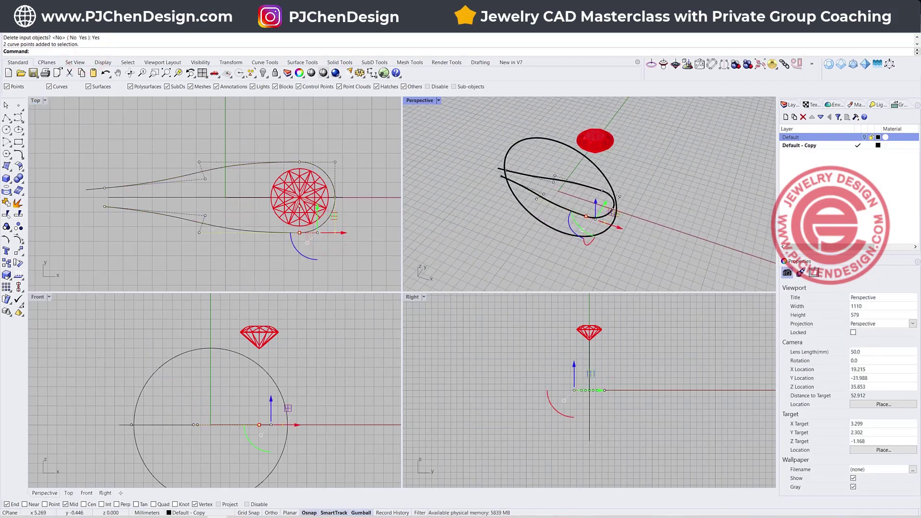
pyautogui.moveTo(300, 204)
pyautogui.mouseDown(button='right')
pyautogui.moveTo(316, 195)
pyautogui.moveTo(304, 199)
pyautogui.mouseUp(button='right')
pyautogui.click(249, 137)
pyautogui.click(248, 158)
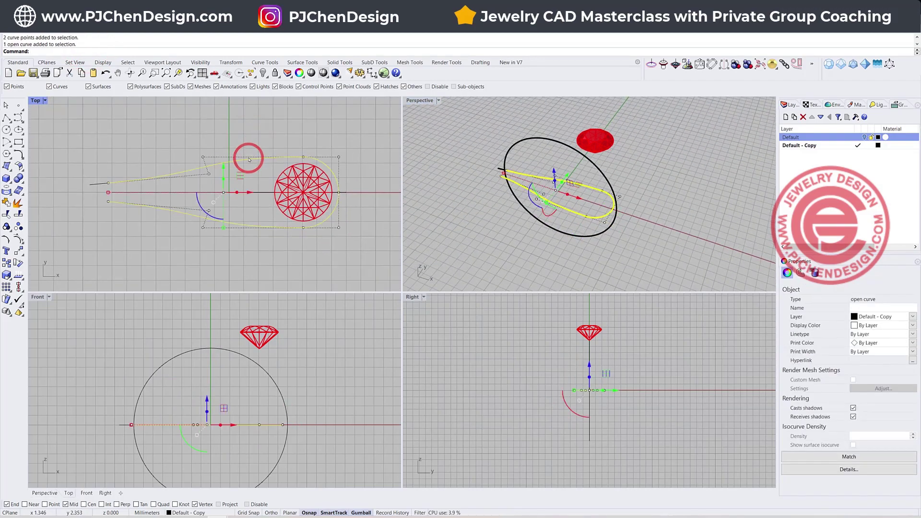
pyautogui.write('Rebuild')
pyautogui.press('Return')
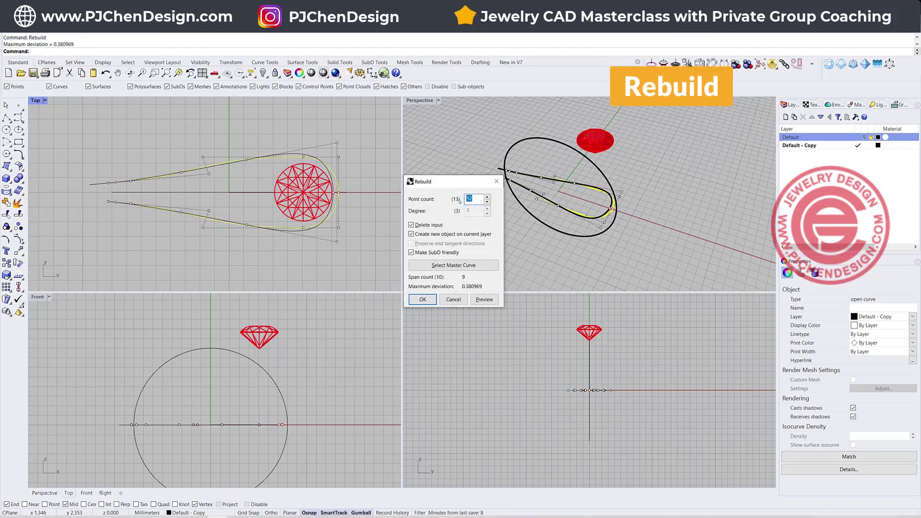
pyautogui.write('1')
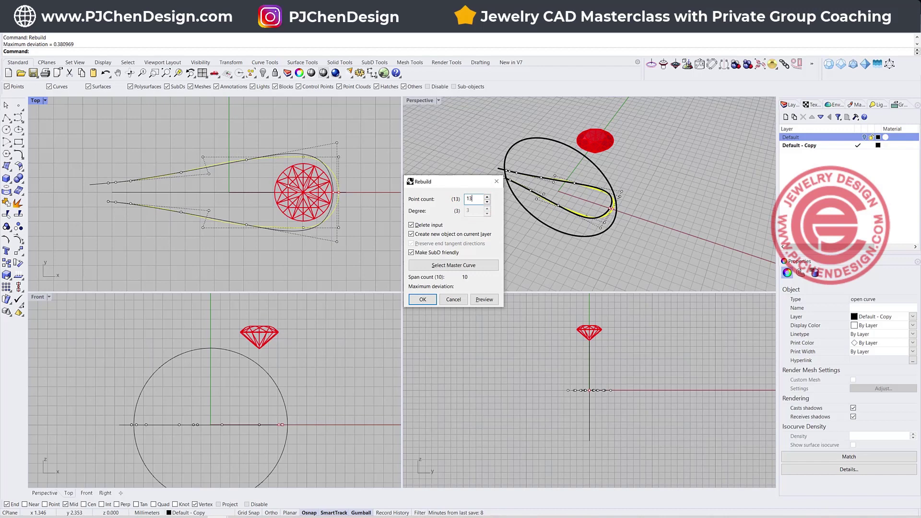
pyautogui.scroll(5, 328, 172)
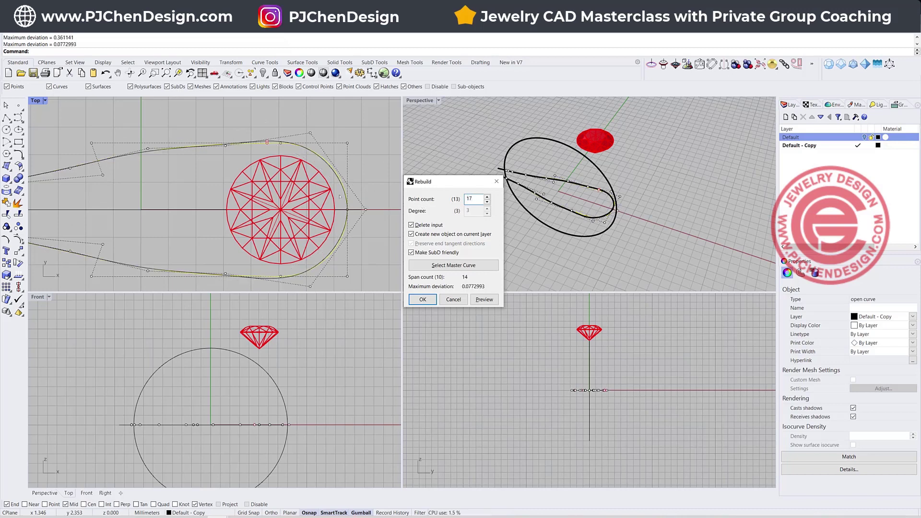
pyautogui.click(421, 301)
# Refine the loop in the Top view by spreading the control-point pair before the gemstone symmetrically outward and nudging the next pair along X.
pyautogui.scroll(-2, 255, 134)
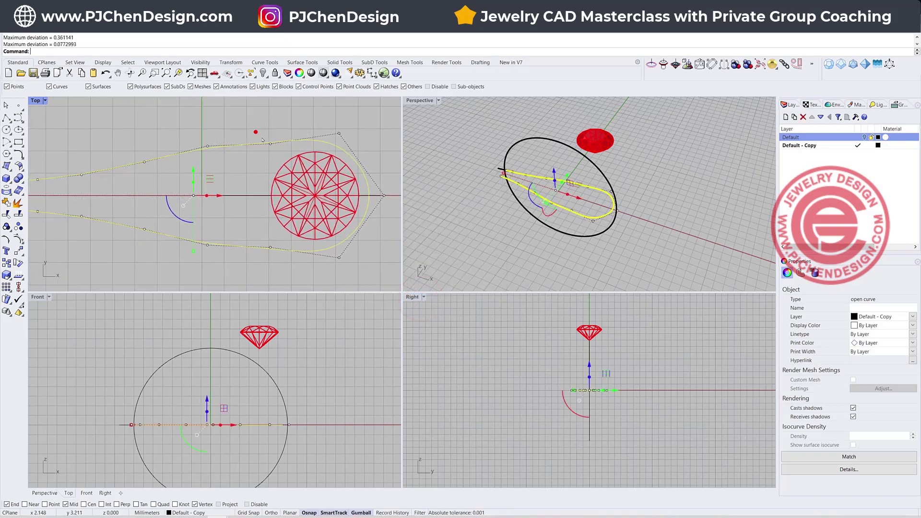
pyautogui.moveTo(252, 127); pyautogui.dragTo(287, 156)
pyautogui.keyDown('shift'); pyautogui.moveTo(256, 226); pyautogui.dragTo(271, 257); pyautogui.keyUp('shift')
pyautogui.scroll(-2, 266, 192)
pyautogui.click(281, 128)
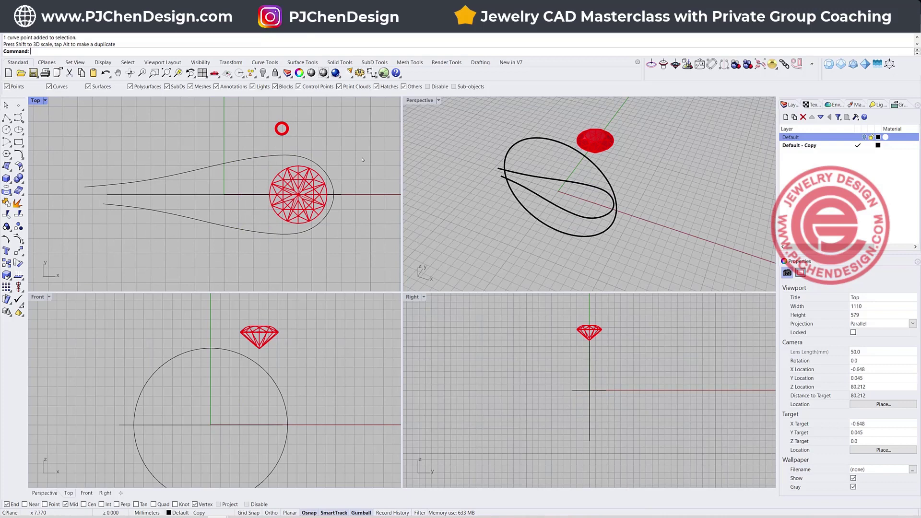
pyautogui.scroll(2, 336, 187)
pyautogui.click(325, 170)
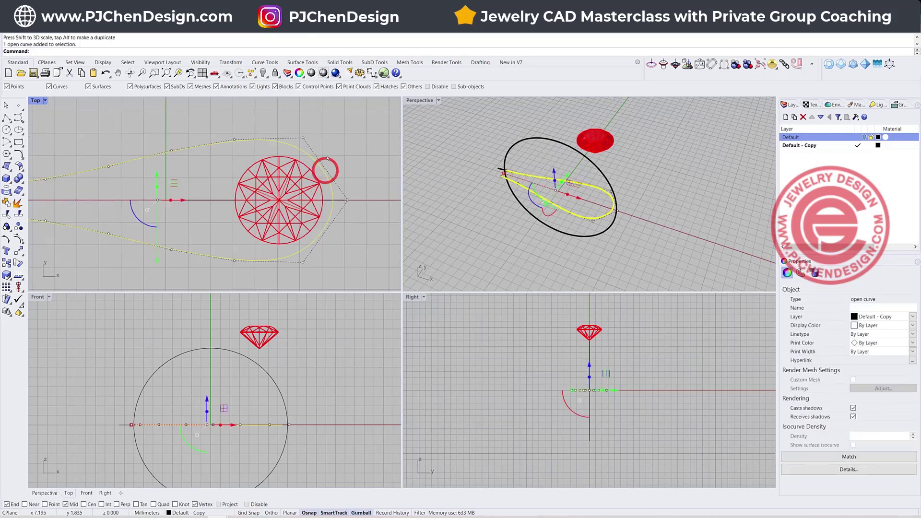
pyautogui.click(297, 123)
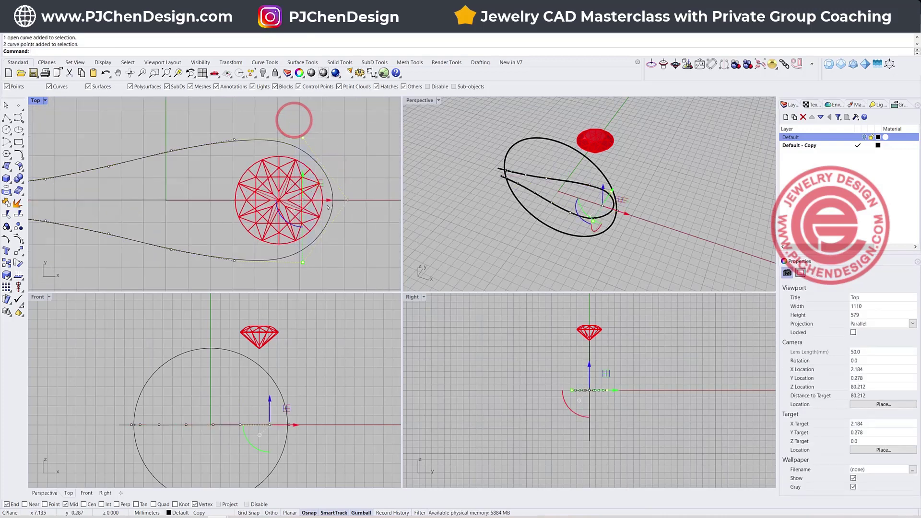
pyautogui.click(330, 200)
# Enable the Quadrant snap and draw a horizontal line about 9.4 mm long in the Front view from the ring circle's top quadrant toward positive X.
pyautogui.click(7, 118)
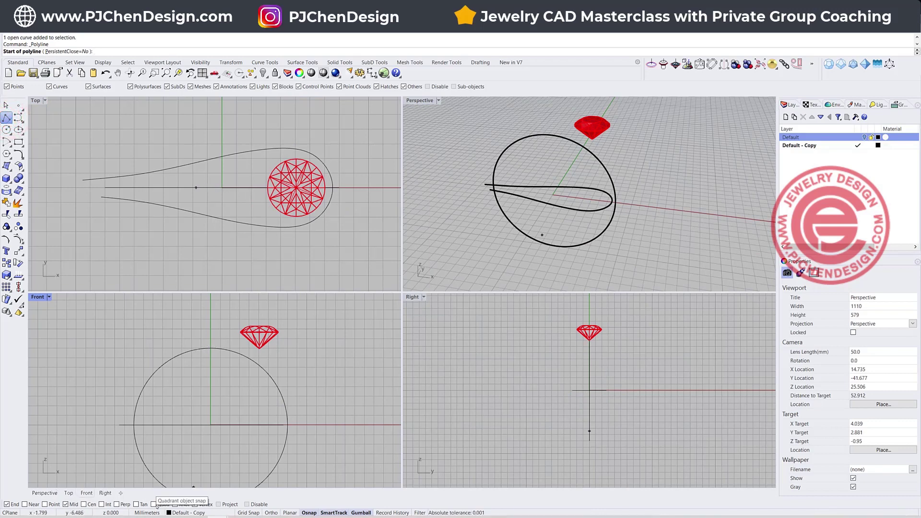
pyautogui.click(154, 504)
pyautogui.click(211, 347)
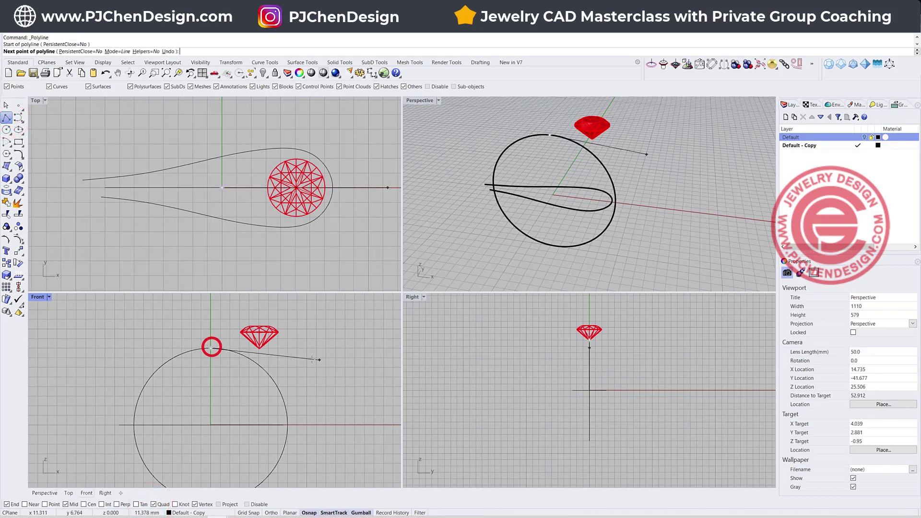
pyautogui.keyDown('shift'); pyautogui.click(300, 350); pyautogui.keyUp('shift')
pyautogui.press('Return')
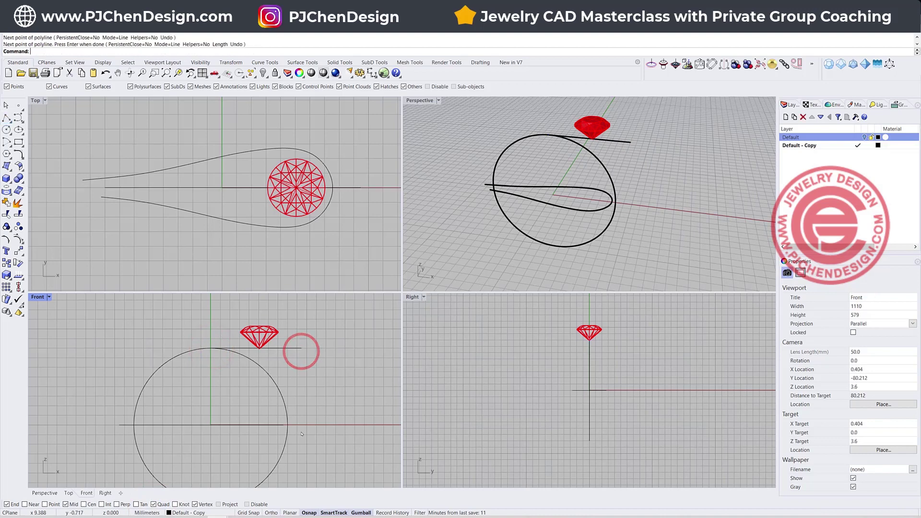
# Draw a vertical line about 8.4 mm long in the Front view, from the ring circle's positive-X quadrant up past the horizontal line.
pyautogui.press('Return')
pyautogui.click(289, 427)
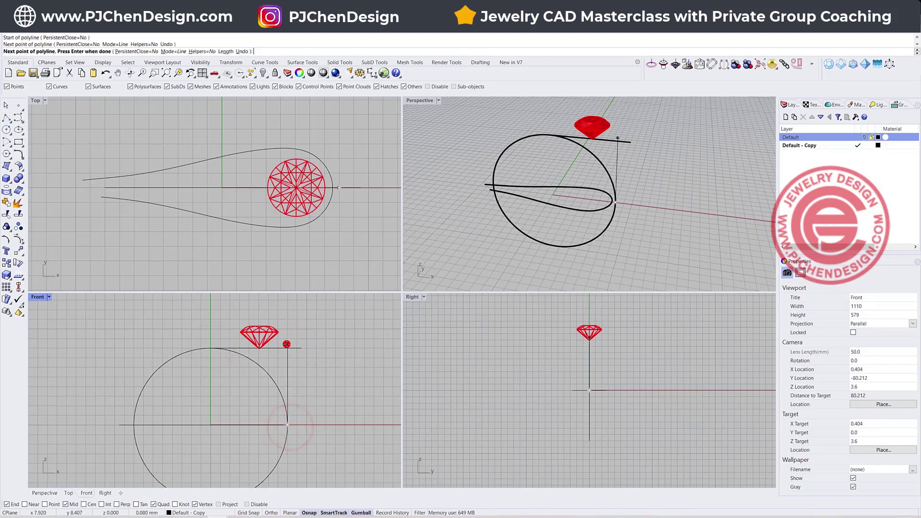
pyautogui.click(287, 344)
pyautogui.press('Return')
# Trim away the circle's quarter arc between the two lines and the line ends overhanging their corner.
pyautogui.scroll(6, 288, 351)
pyautogui.moveTo(297, 361); pyautogui.dragTo(278, 338)
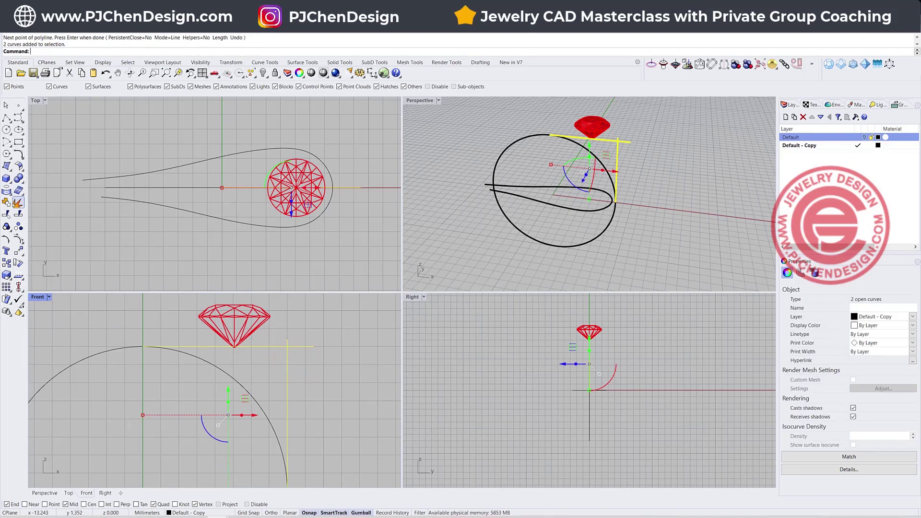
pyautogui.click(17, 202)
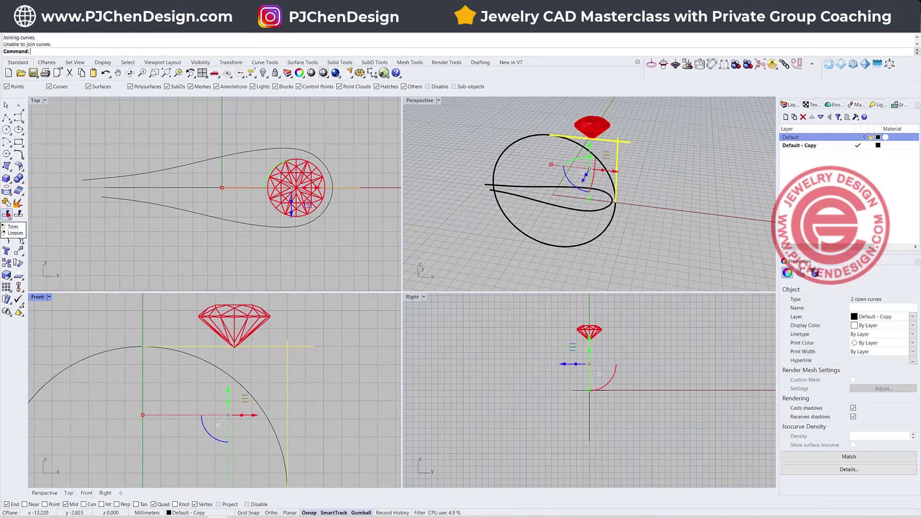
pyautogui.click(8, 214)
pyautogui.click(247, 391)
pyautogui.click(297, 345)
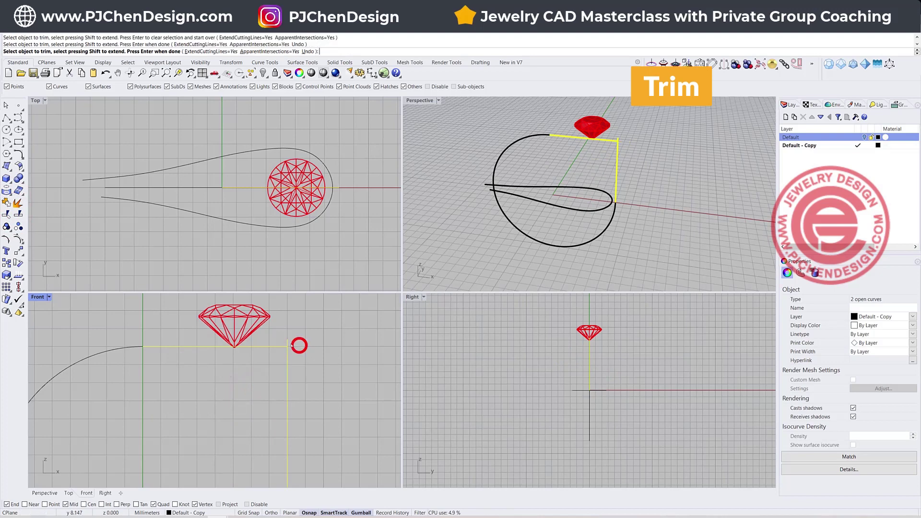
pyautogui.rightClick(291, 345)
# Join the remaining ring arc and the horizontal line under the gemstone into one open curve.
pyautogui.scroll(-3, 302, 343)
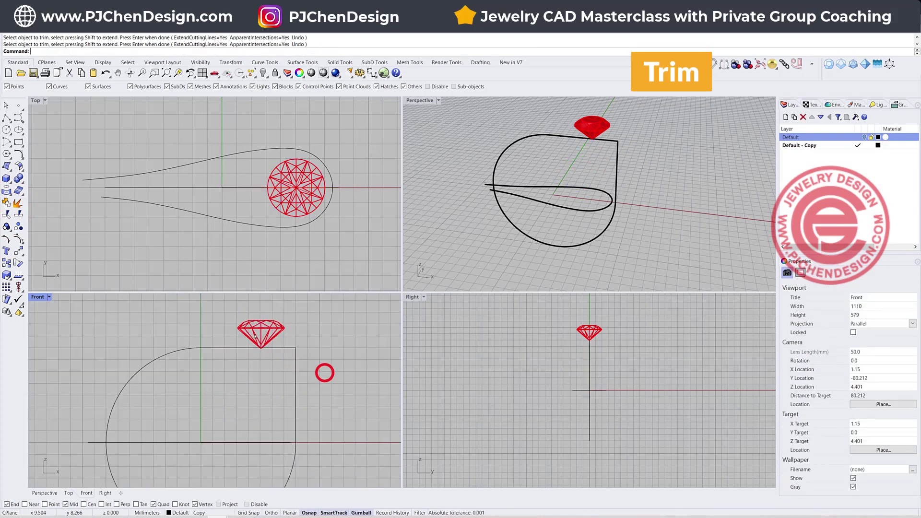
pyautogui.click(223, 357)
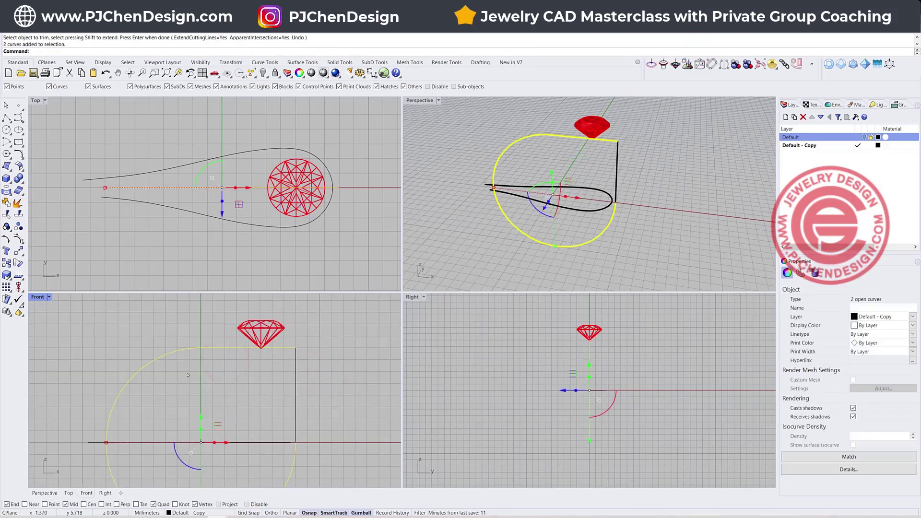
pyautogui.click(7, 201)
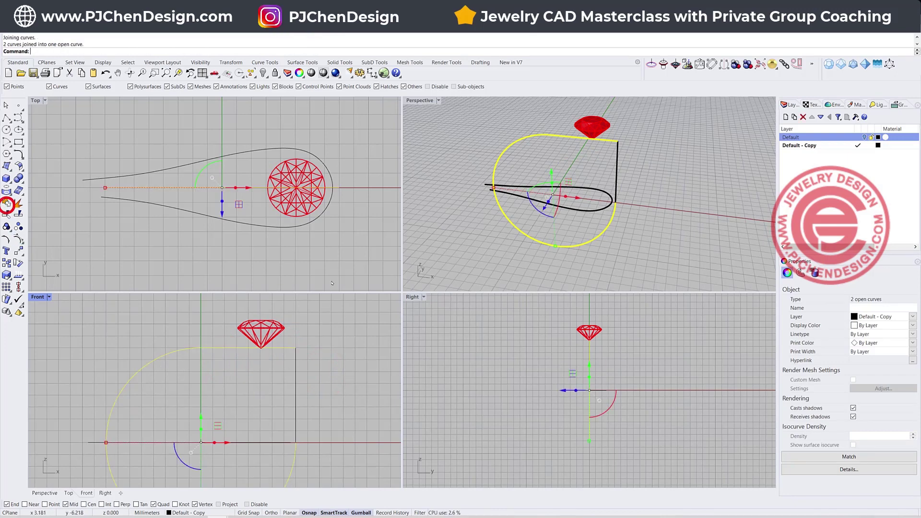
pyautogui.click(330, 275)
# Check the joined ring profile and the flat loop curve one after the other, and enlarge the Perspective view to fill the workspace.
pyautogui.click(548, 134)
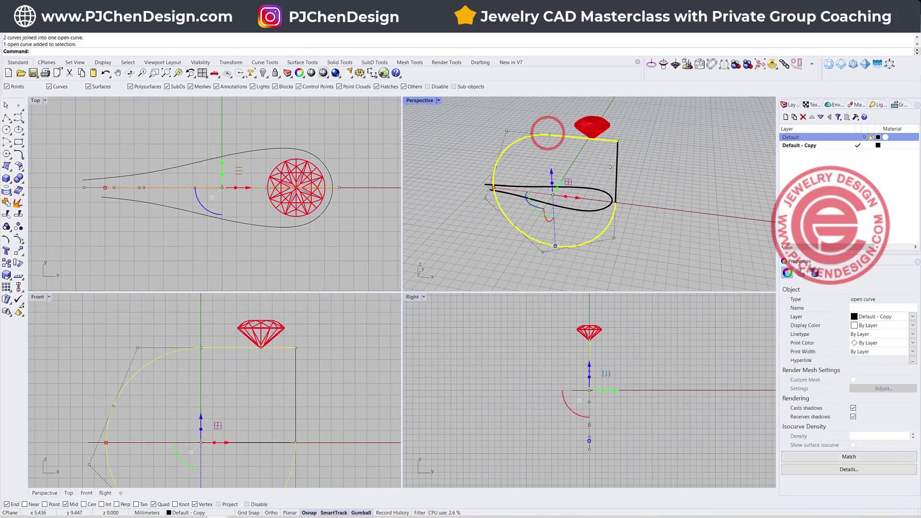
pyautogui.click(607, 209)
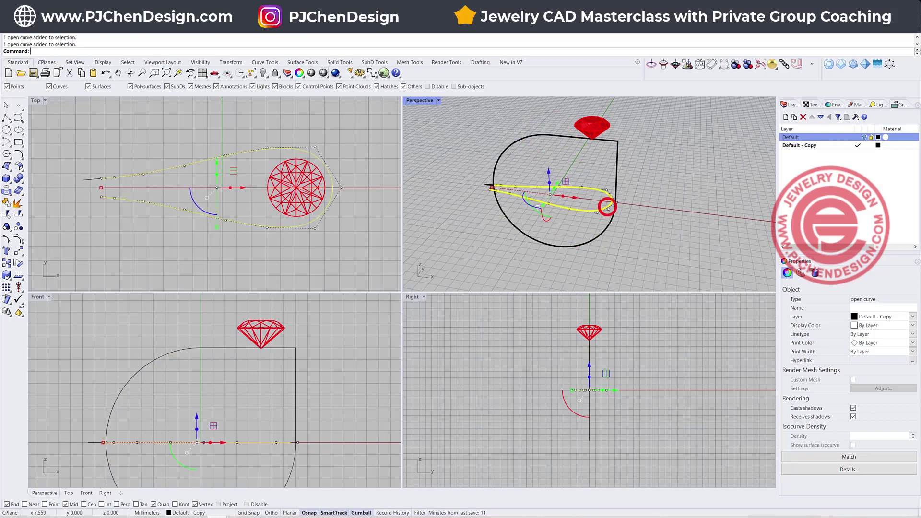
pyautogui.click(603, 141)
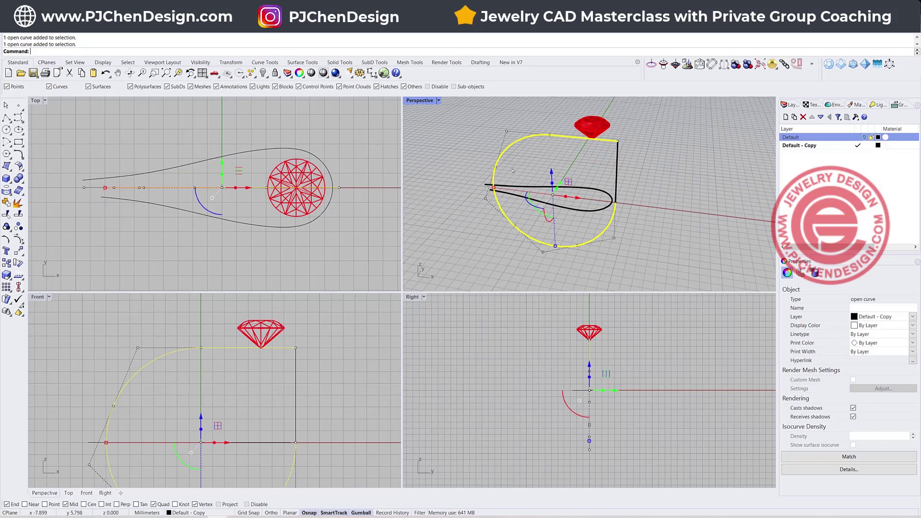
pyautogui.click(469, 122)
pyautogui.doubleClick(420, 100)
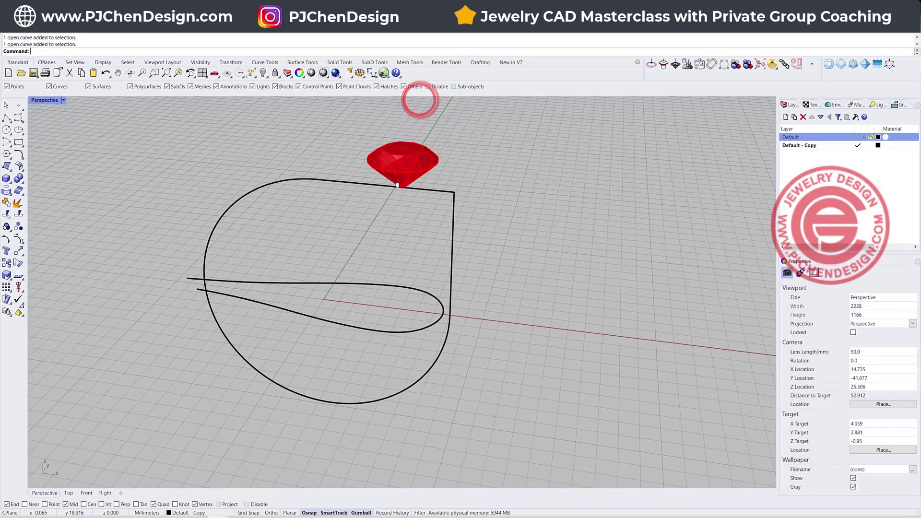
# Create a curve from two views, combining the flat loop curve with the joined ring profile.
pyautogui.click(21, 156)
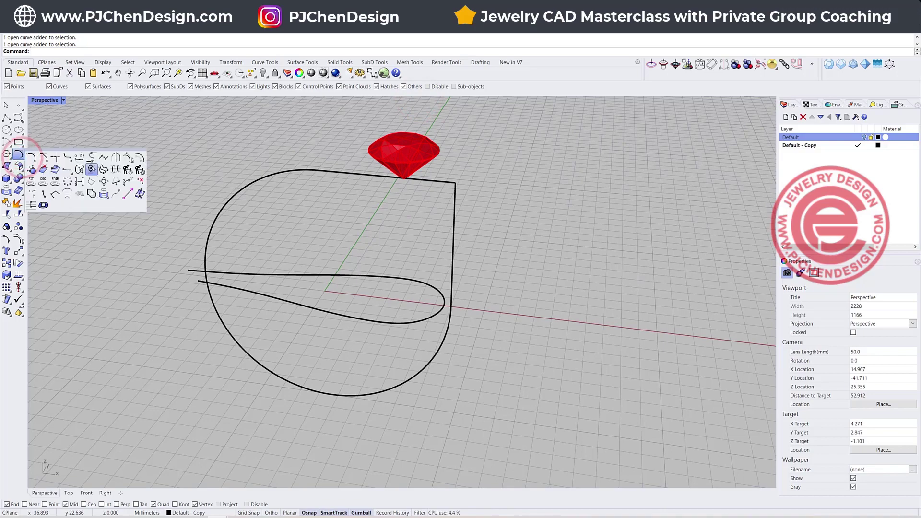
pyautogui.click(91, 168)
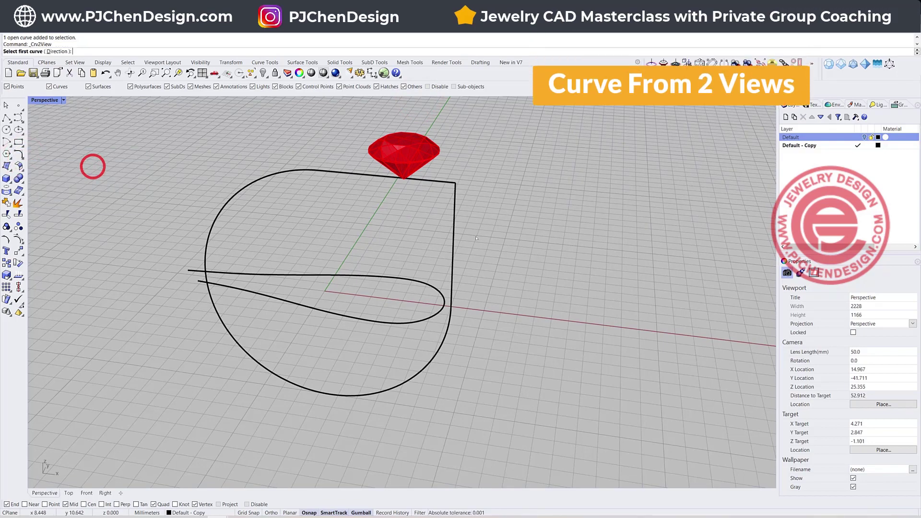
pyautogui.click(432, 287)
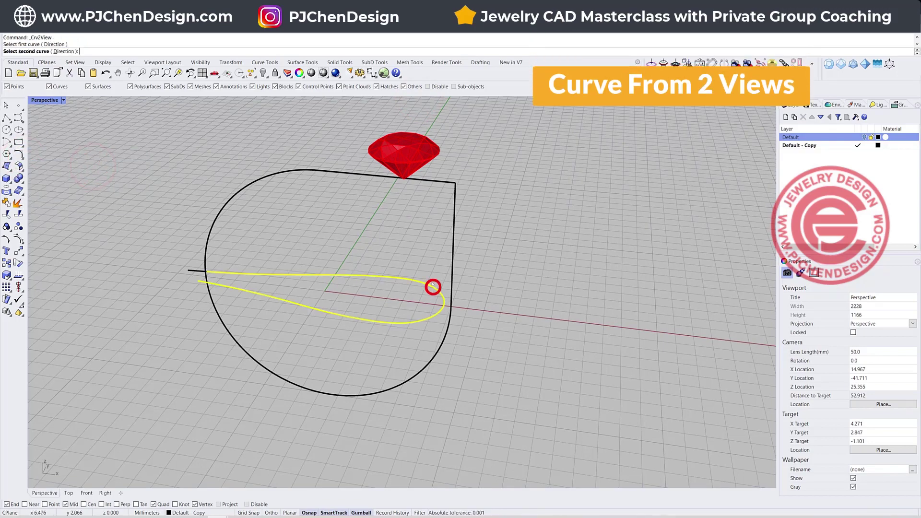
pyautogui.click(433, 181)
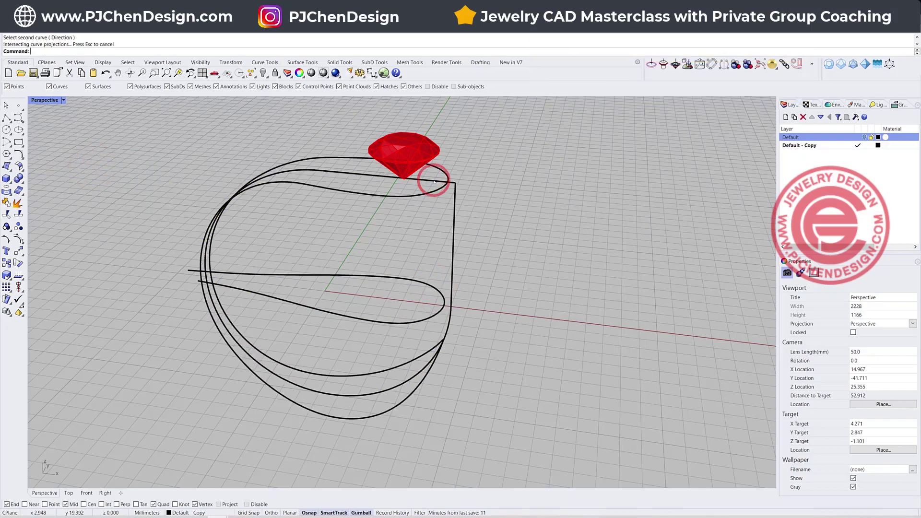
pyautogui.moveTo(433, 181); pyautogui.dragTo(451, 213, button='right')
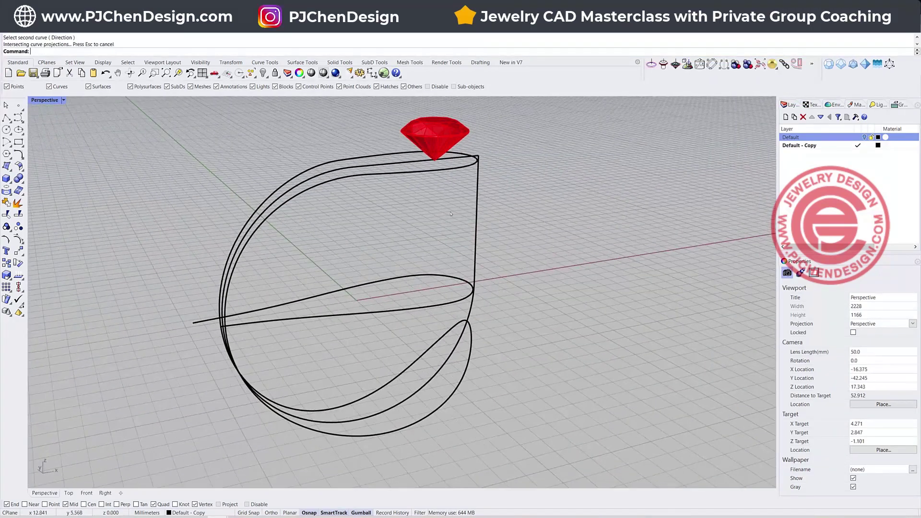
# Set the display color of the new 3D curve made from the two views to Green.
pyautogui.click(452, 173)
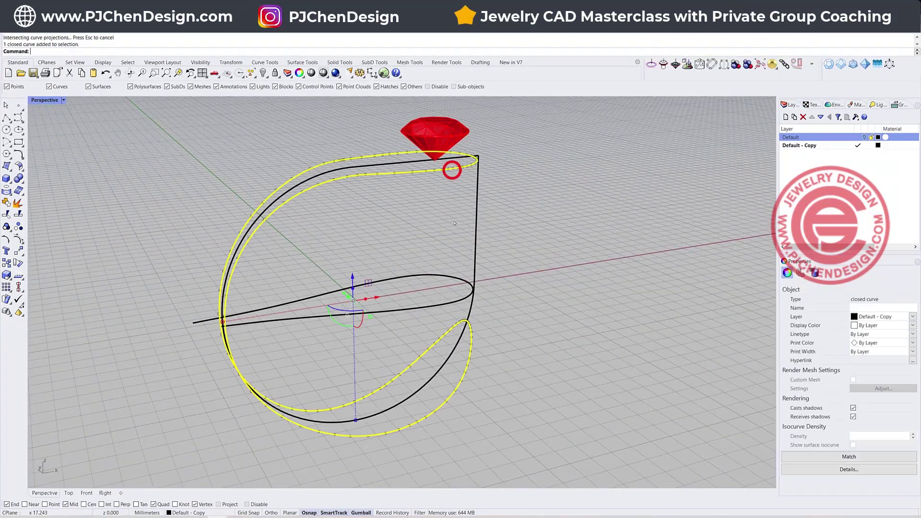
pyautogui.click(912, 325)
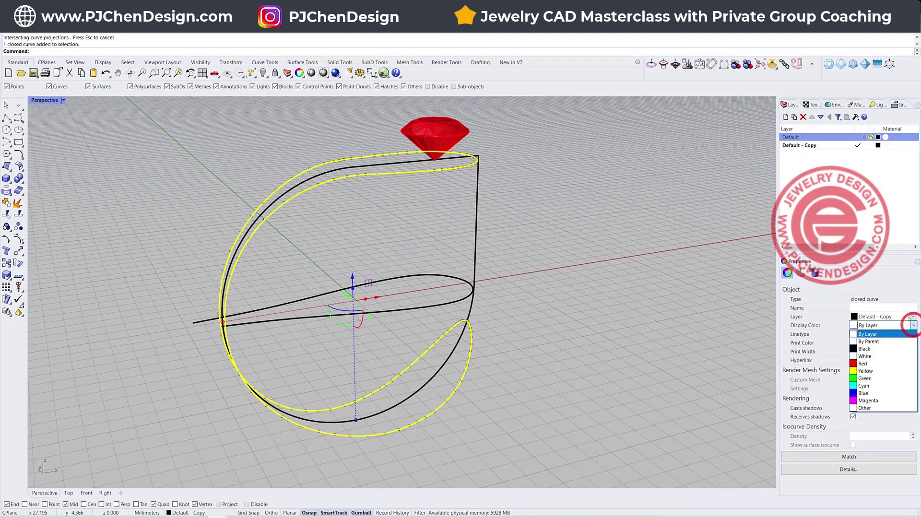
pyautogui.click(868, 376)
pyautogui.click(625, 271)
pyautogui.moveTo(560, 276); pyautogui.dragTo(527, 312, button='right')
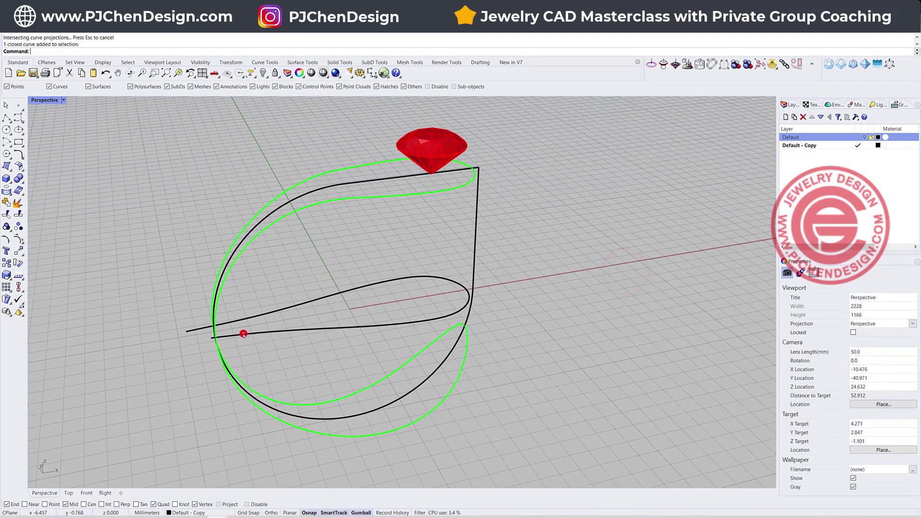
# Trim away the lower half of the green curve, using the flat loop curve as the cutting object.
pyautogui.click(244, 334)
pyautogui.moveTo(243, 333); pyautogui.dragTo(356, 320, button='right')
pyautogui.click(7, 214)
pyautogui.moveTo(226, 327); pyautogui.dragTo(195, 336, button='right')
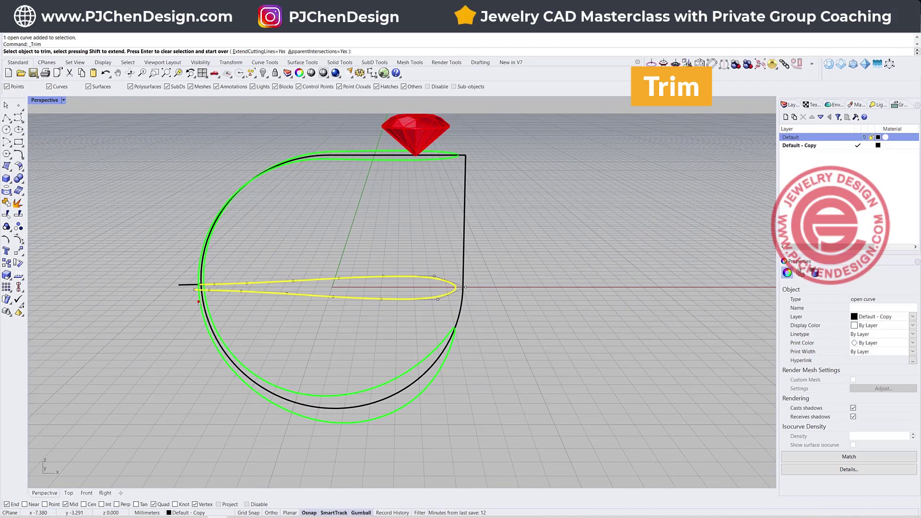
pyautogui.click(199, 302)
pyautogui.moveTo(199, 302); pyautogui.dragTo(283, 331, button='right')
pyautogui.click(315, 351)
pyautogui.scroll(-6, 316, 352)
pyautogui.click(543, 328)
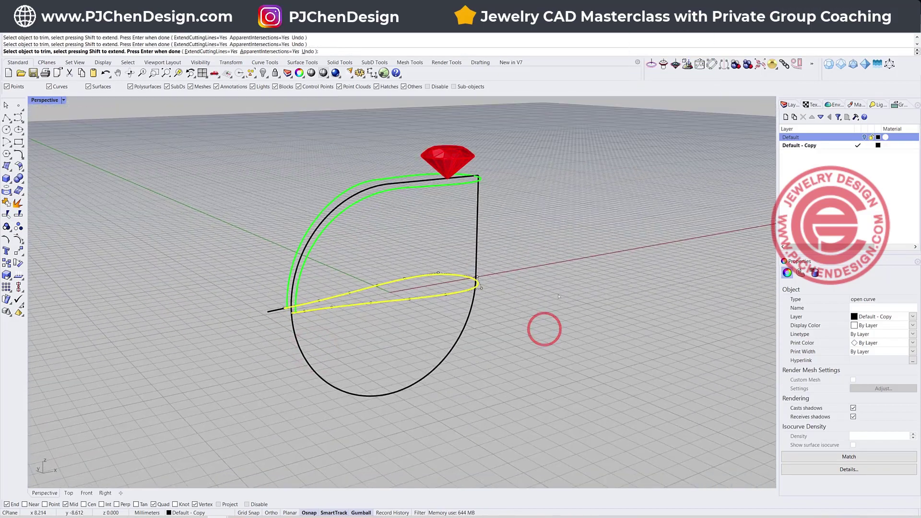
pyautogui.press('Return')
# Check the trimmed green loop under the gemstone in Perspective, and enlarge the Front view to fill the workspace.
pyautogui.moveTo(558, 296); pyautogui.dragTo(508, 257, button='right')
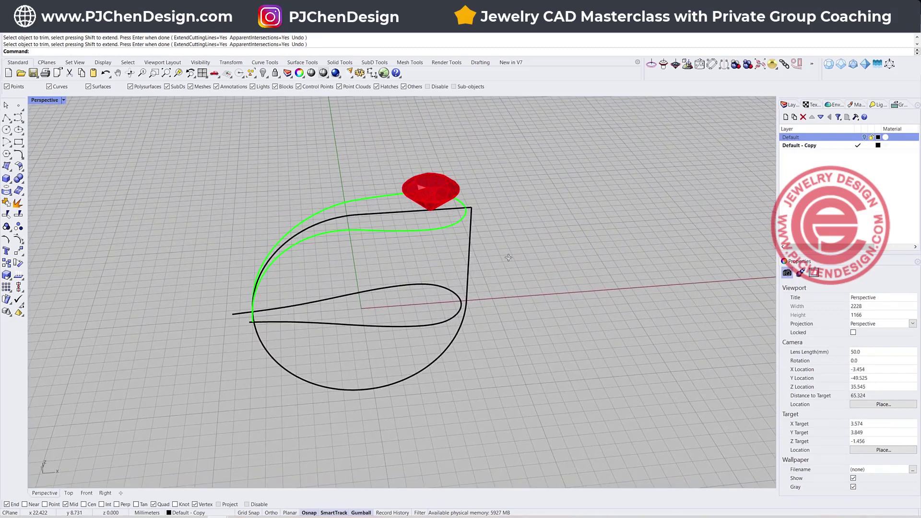
pyautogui.click(439, 230)
pyautogui.moveTo(439, 231); pyautogui.dragTo(528, 233, button='right')
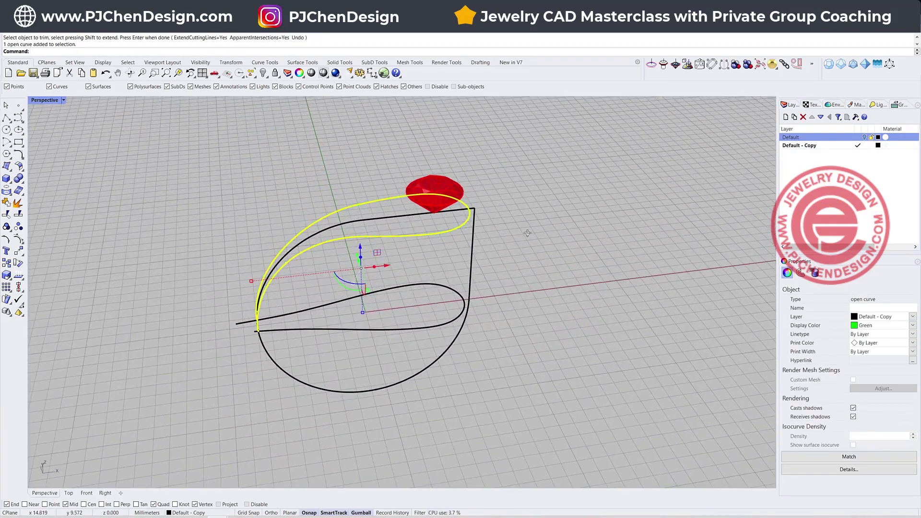
pyautogui.click(47, 96)
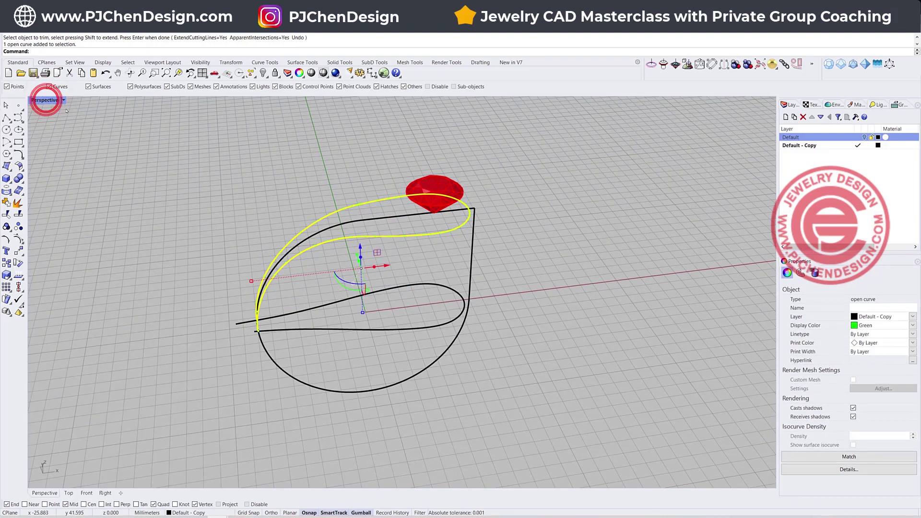
pyautogui.click(51, 100)
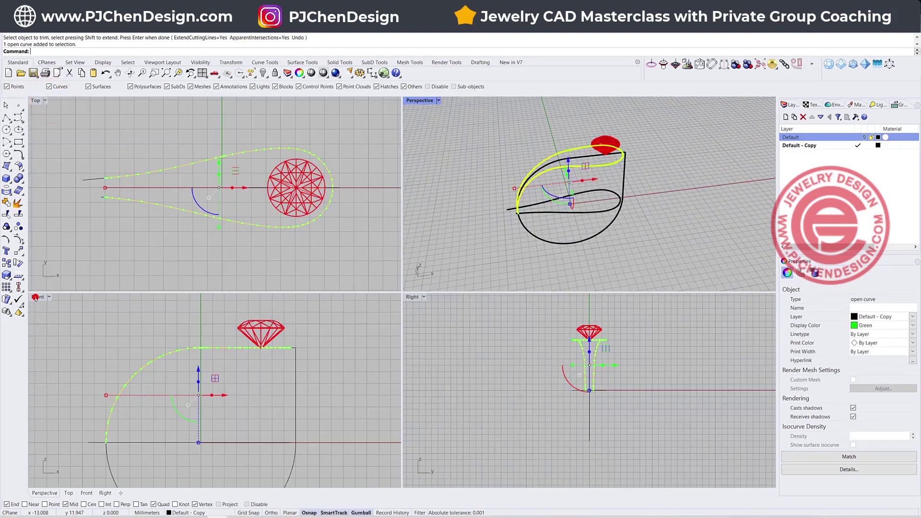
pyautogui.doubleClick(35, 299)
pyautogui.moveTo(405, 265); pyautogui.dragTo(291, 336, button='right')
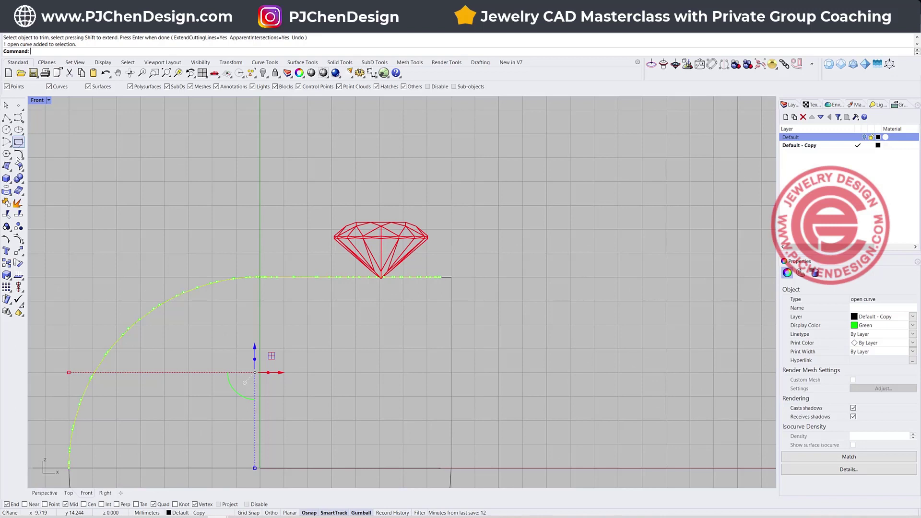
# Draw a conic-cornered rectangle about 1 mm wide and 2.9 mm tall at the gemstone's positive-X edge, crossing the band line.
pyautogui.click(19, 153)
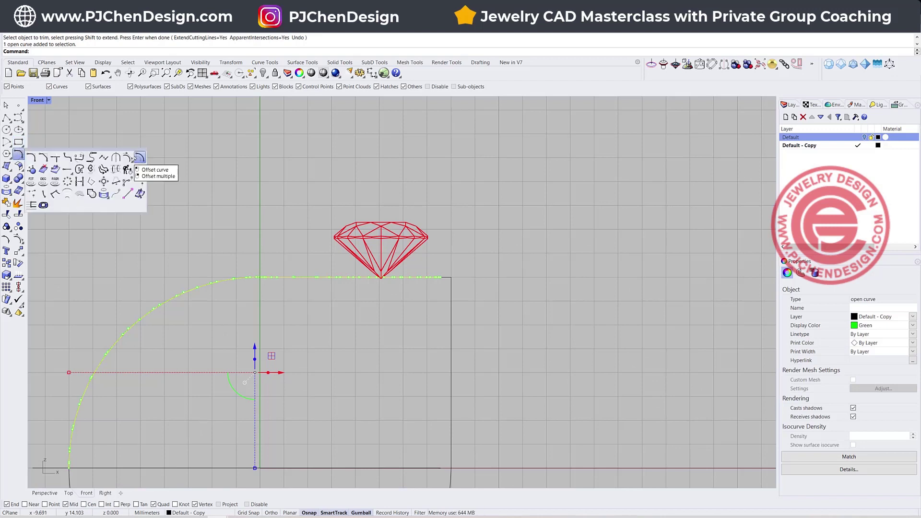
pyautogui.click(20, 144)
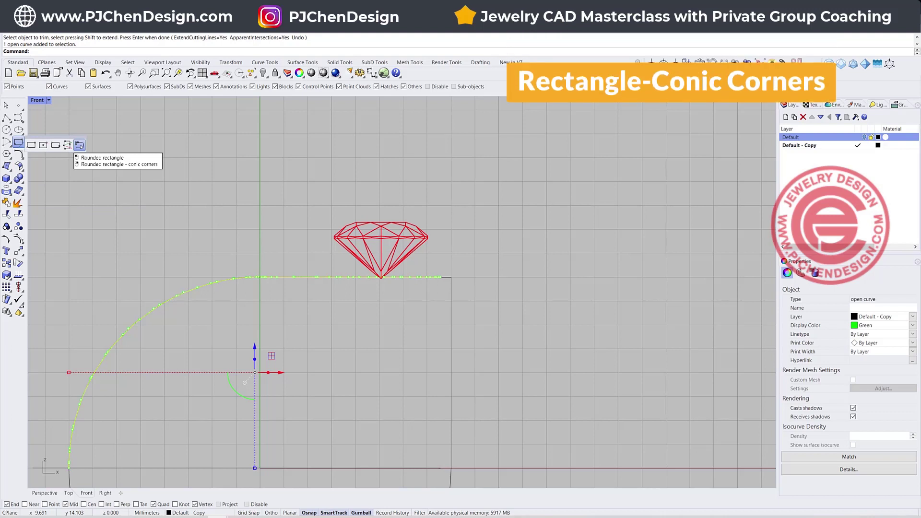
pyautogui.click(80, 145)
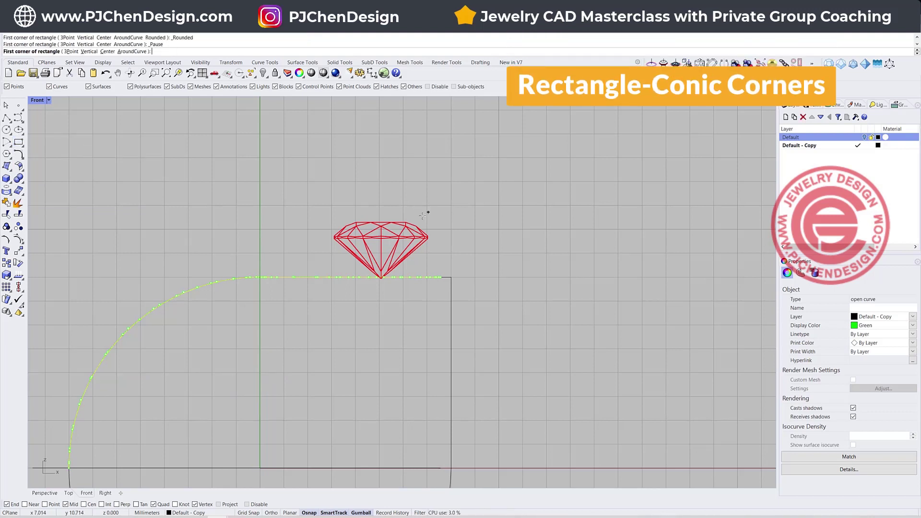
pyautogui.click(425, 216)
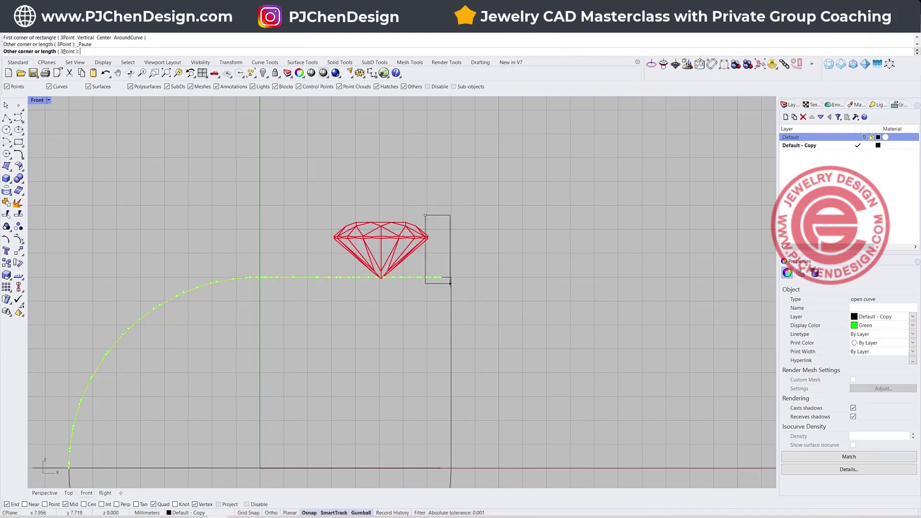
pyautogui.click(451, 284)
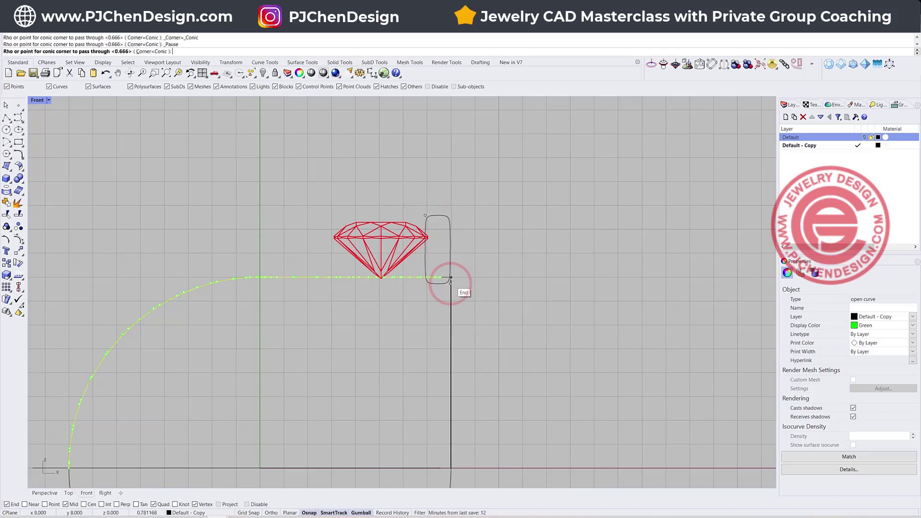
pyautogui.scroll(3, 448, 216)
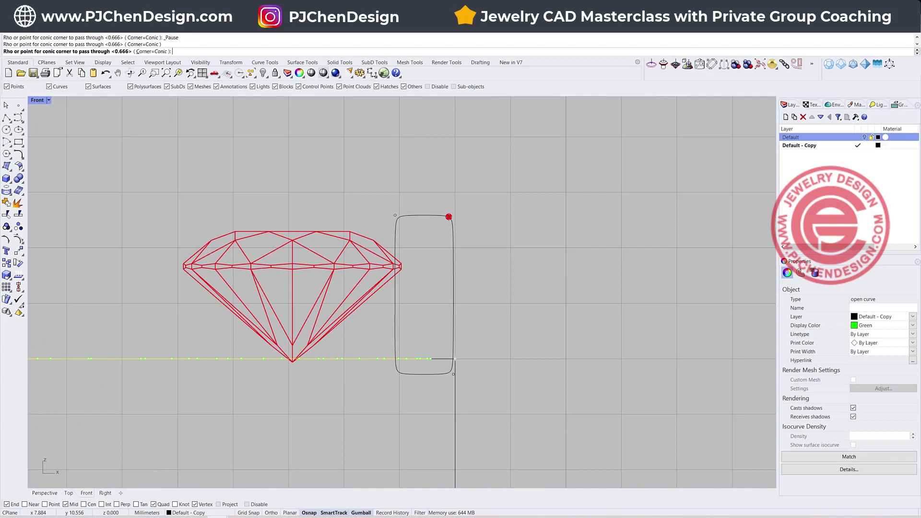
pyautogui.click(448, 216)
pyautogui.click(400, 263)
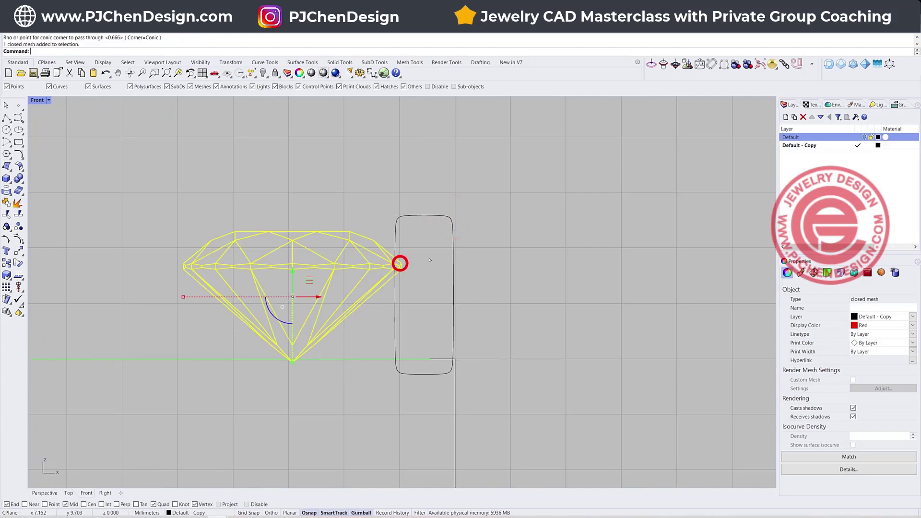
pyautogui.click(537, 294)
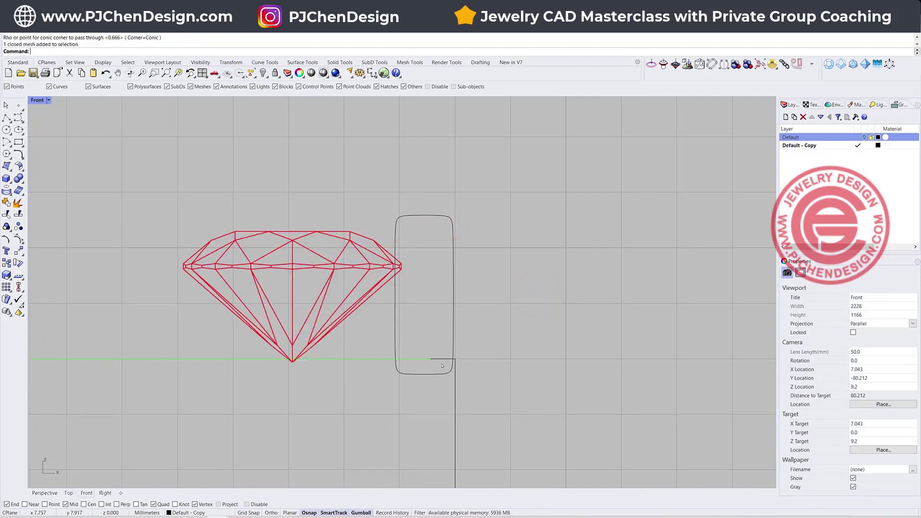
# Draw a 16 mm diameter circle centered on the origin in the Front view.
pyautogui.scroll(-10, 347, 321)
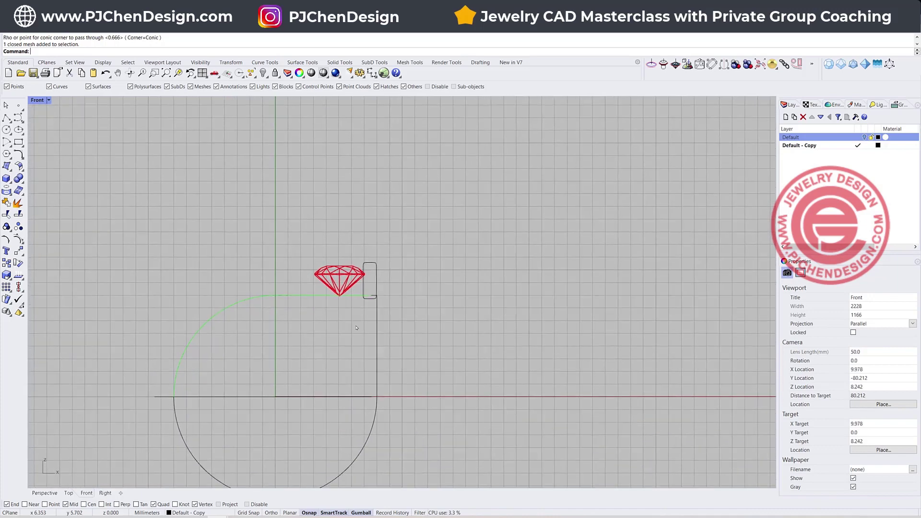
pyautogui.click(7, 130)
pyautogui.click(20, 133)
pyautogui.click(276, 396)
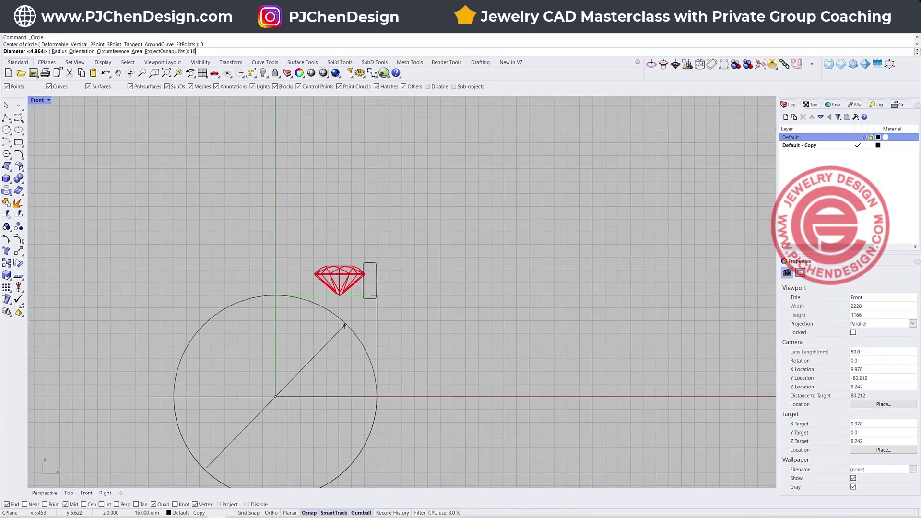
pyautogui.press('Return')
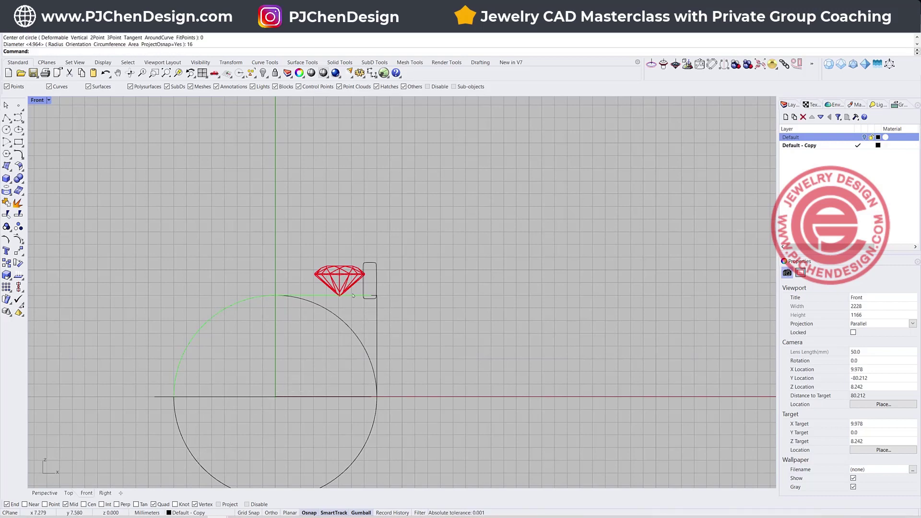
# Stretch the rounded rectangle to about 4.1 mm tall and shift it down so it extends further below the band line.
pyautogui.scroll(3, 353, 296)
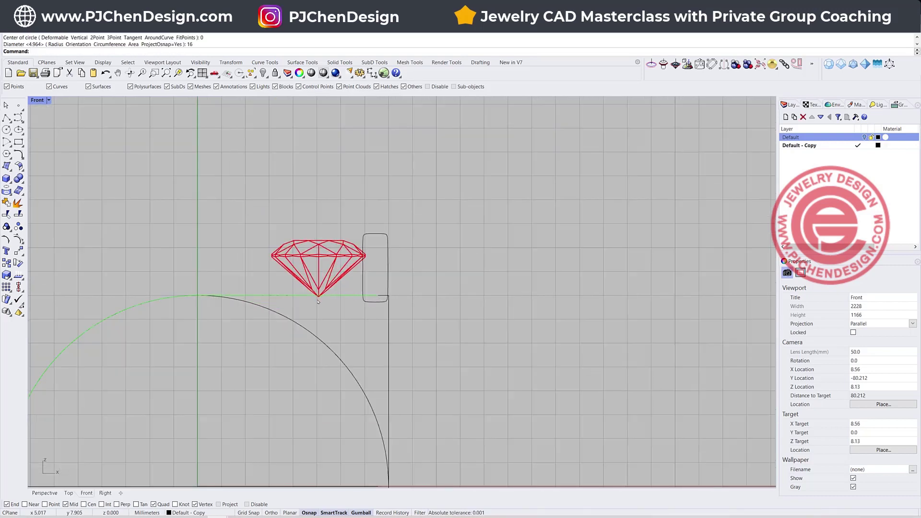
pyautogui.click(378, 302)
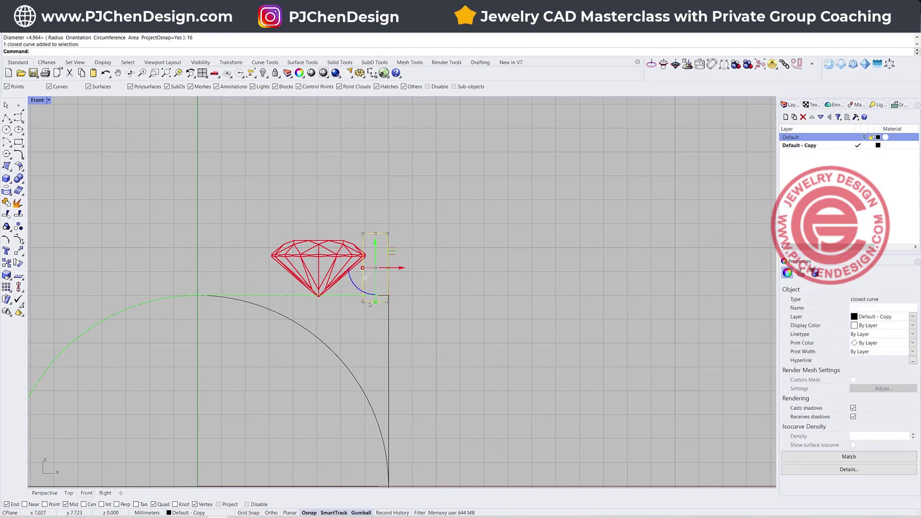
pyautogui.moveTo(374, 303); pyautogui.dragTo(376, 316)
pyautogui.moveTo(376, 242); pyautogui.dragTo(375, 259)
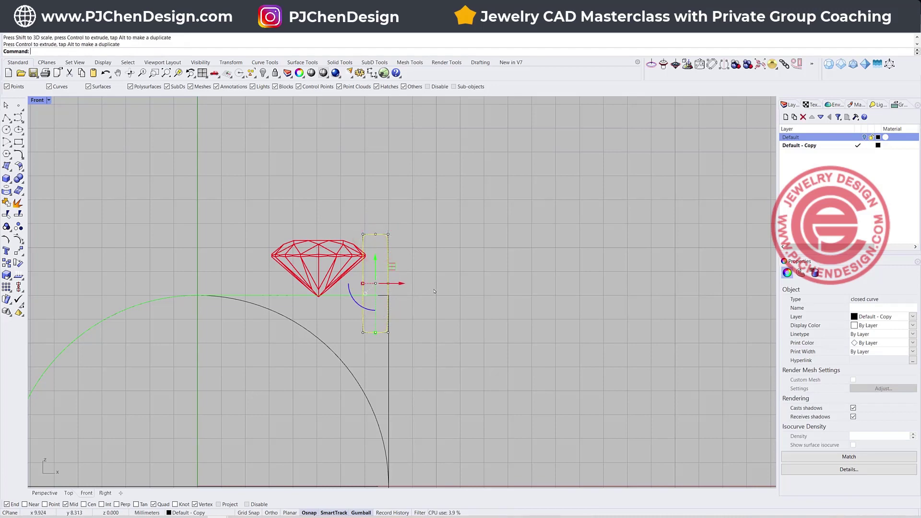
pyautogui.scroll(-3, 502, 272)
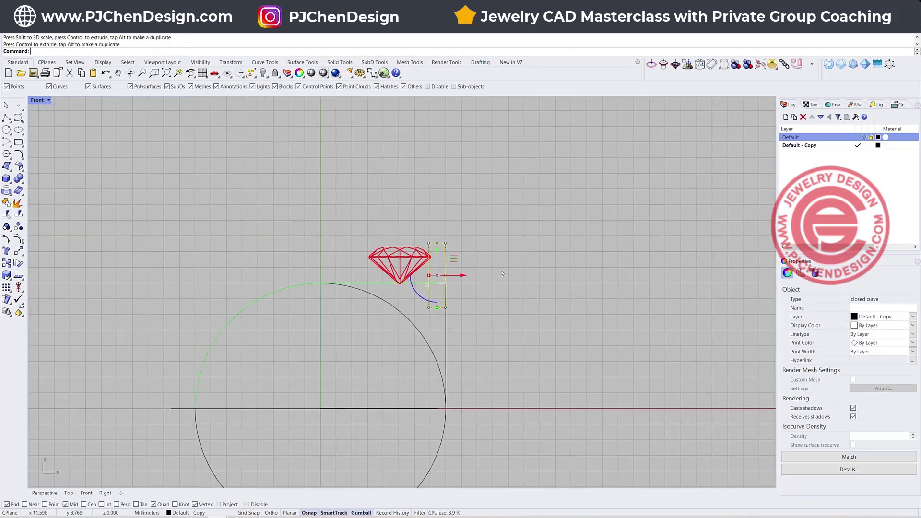
# Draw a conic-cornered rectangle about 1.4 mm long in X at one open end of the green loop.
pyautogui.doubleClick(35, 100)
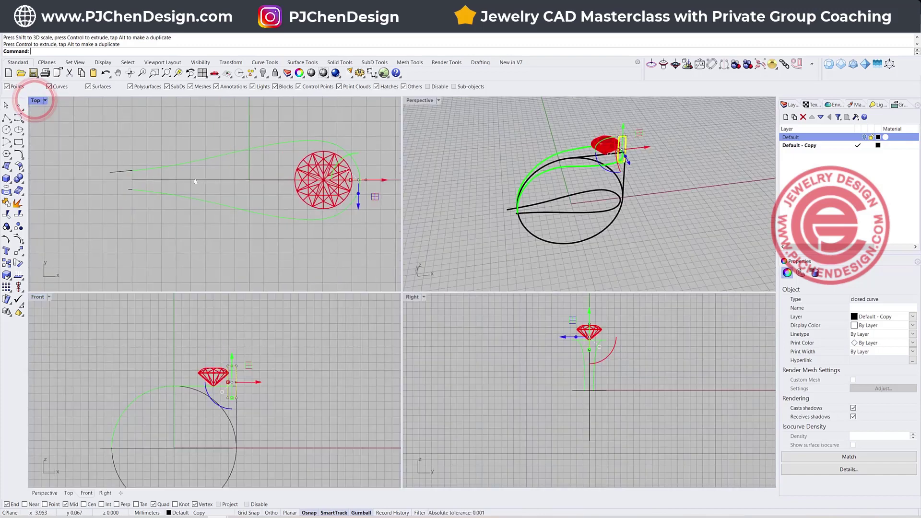
pyautogui.moveTo(544, 212); pyautogui.dragTo(503, 167, button='right')
pyautogui.doubleClick(418, 100)
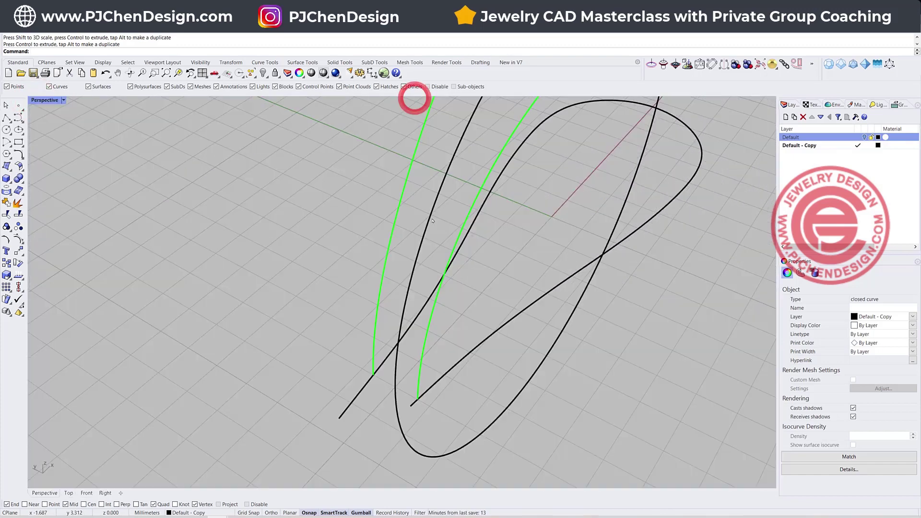
pyautogui.click(21, 144)
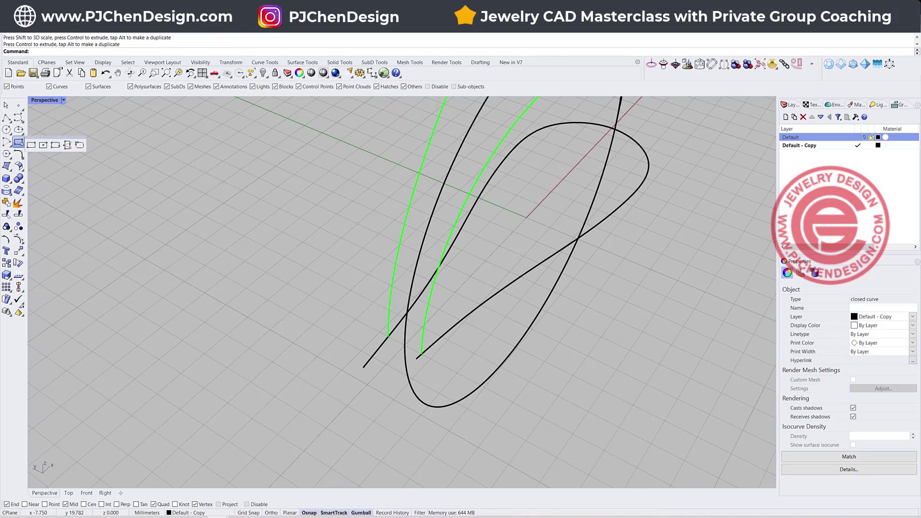
pyautogui.click(43, 145)
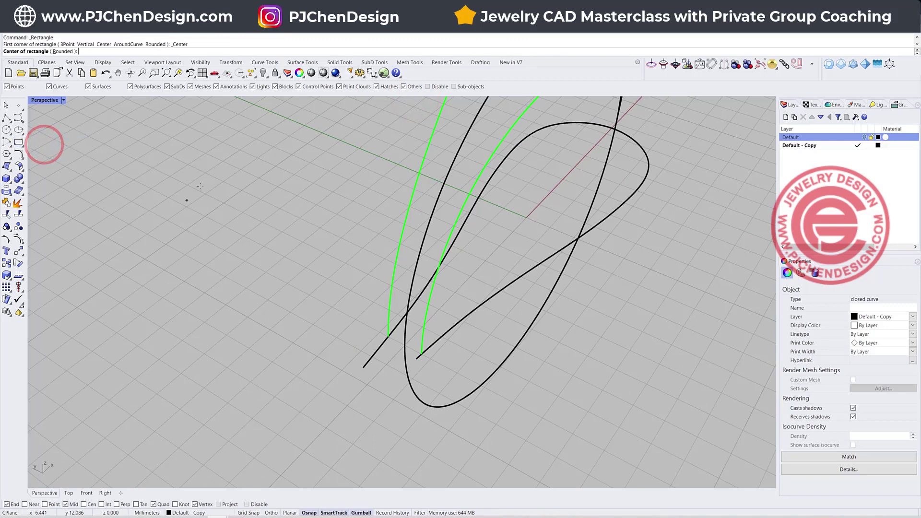
pyautogui.click(16, 141)
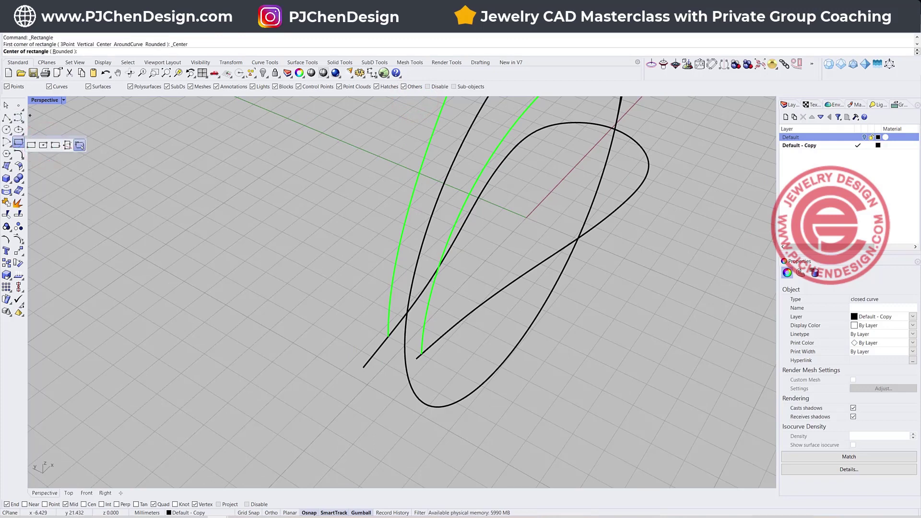
pyautogui.click(79, 145)
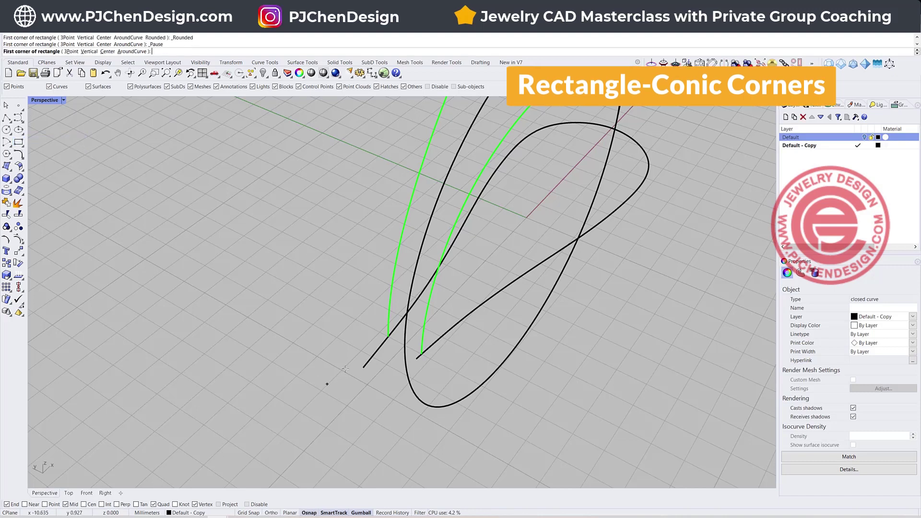
pyautogui.click(390, 339)
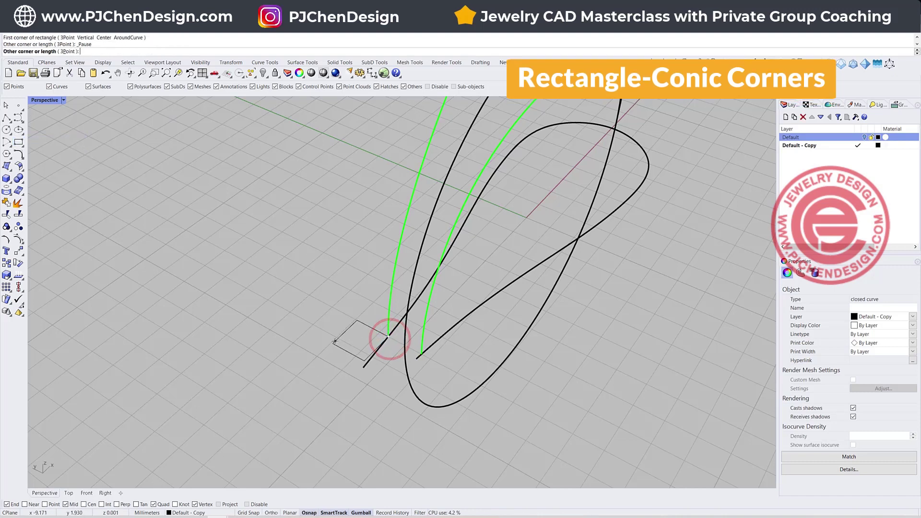
pyautogui.click(333, 339)
pyautogui.click(355, 356)
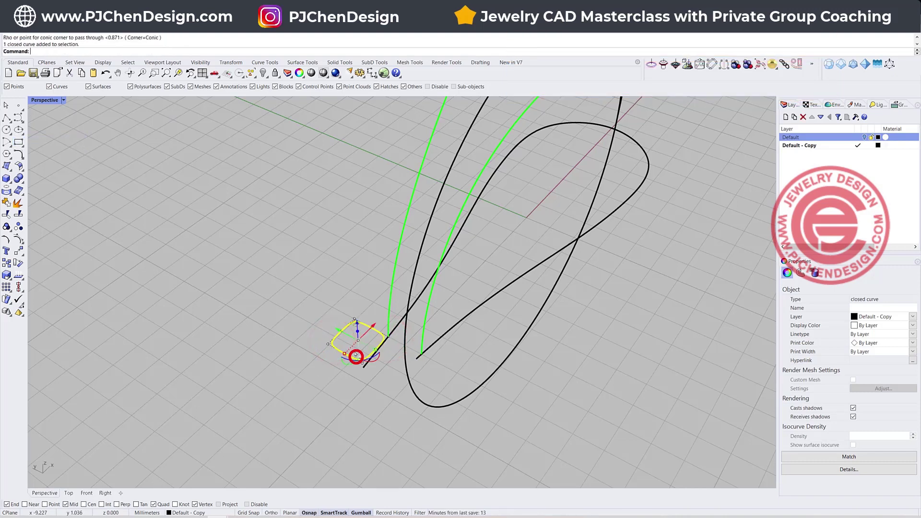
# Move the small rounded rectangle so the midpoint of its inner edge sits on the green curve's endpoint.
pyautogui.click(19, 249)
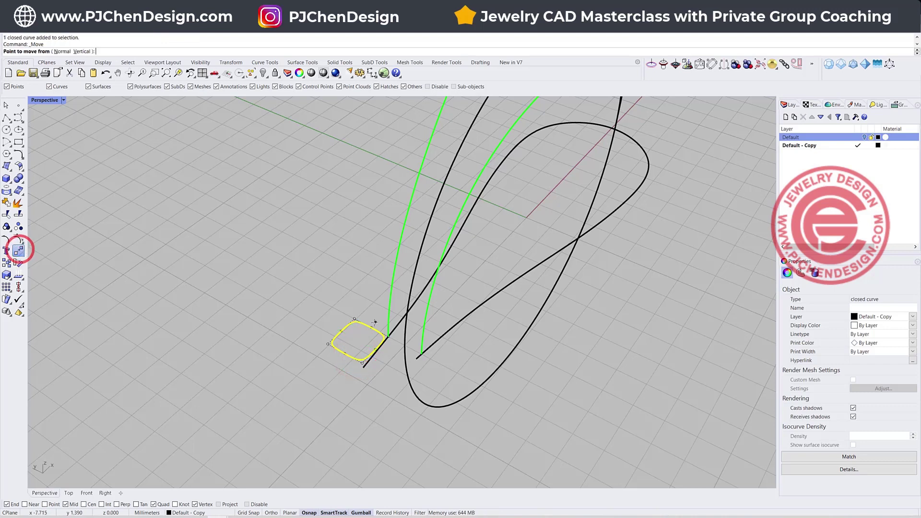
pyautogui.click(372, 325)
pyautogui.click(388, 334)
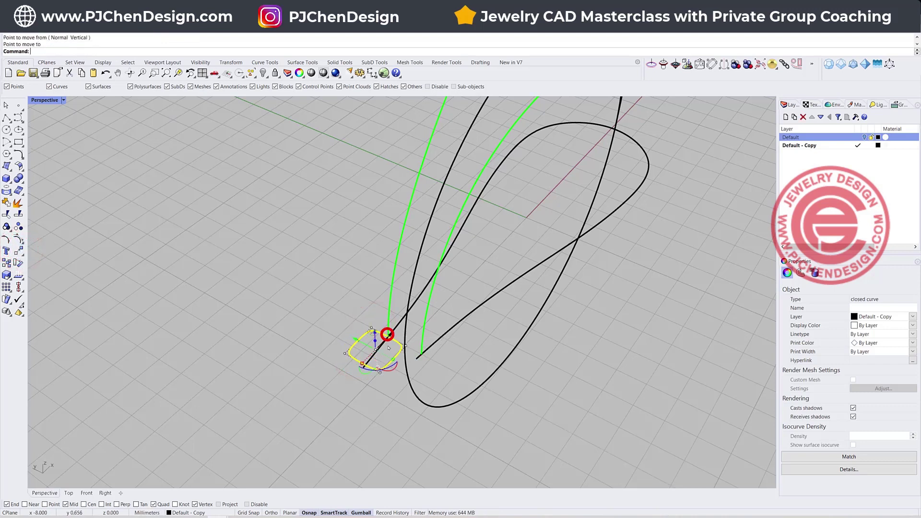
# Copy the small rounded rectangle from that curve endpoint to the green loop's other endpoint.
pyautogui.click(6, 262)
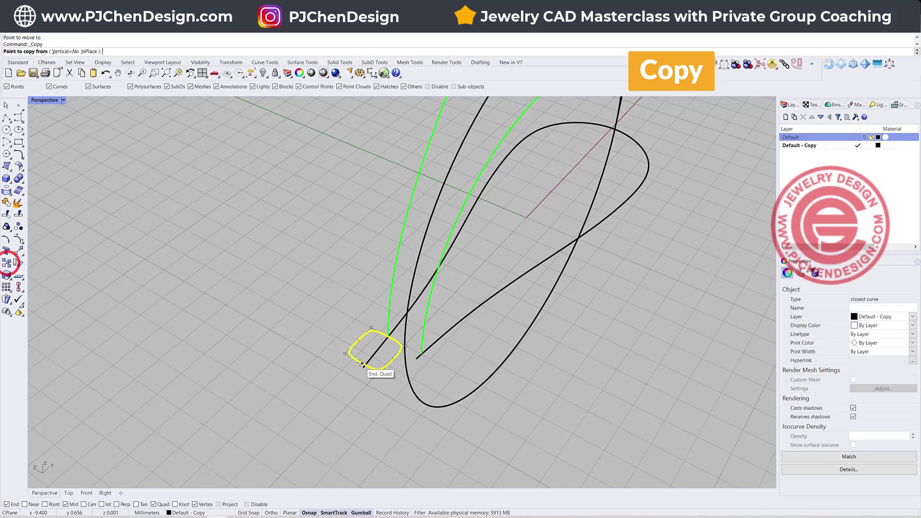
pyautogui.click(389, 335)
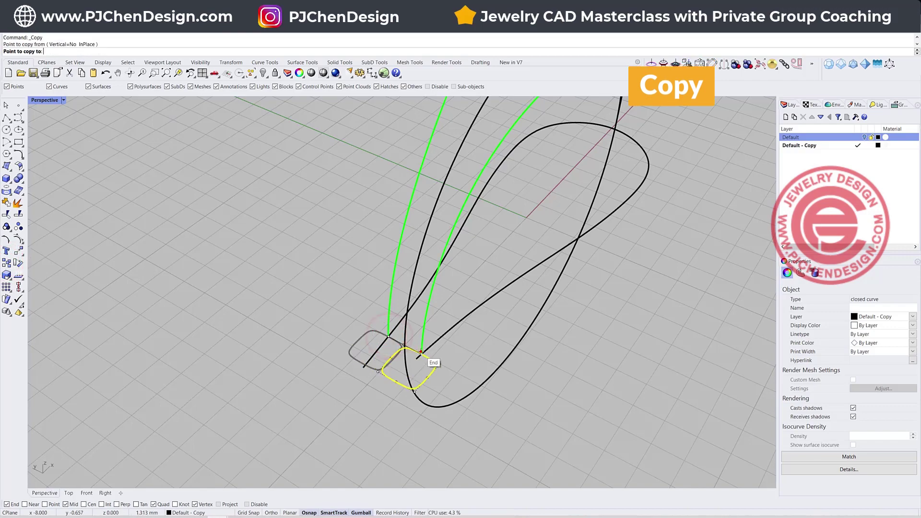
pyautogui.click(421, 354)
pyautogui.rightClick(567, 361)
# Sweep the three rounded rectangles along the green loop with Sweep 1 Rail, Freeform frame style and Record History enabled.
pyautogui.scroll(-7, 440, 339)
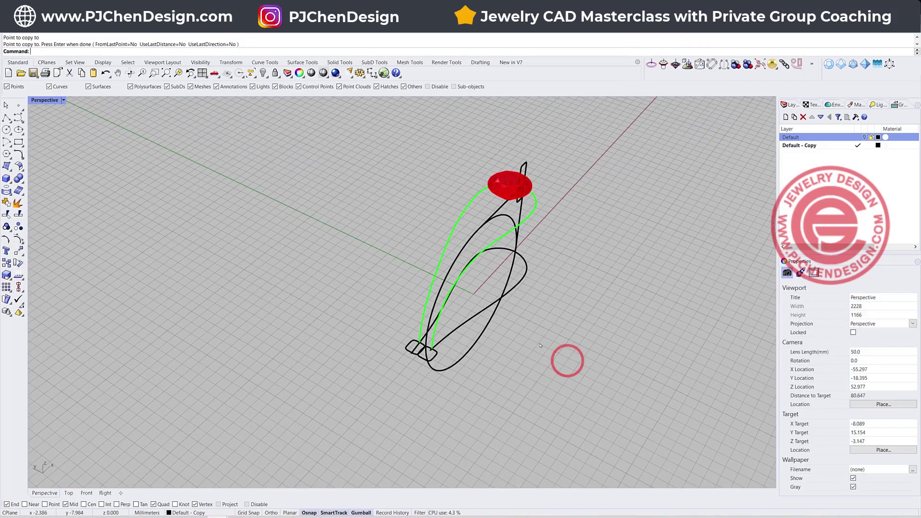
pyautogui.moveTo(599, 336); pyautogui.dragTo(517, 342, button='right')
pyautogui.moveTo(380, 261)
pyautogui.mouseDown(button='right')
pyautogui.moveTo(306, 242)
pyautogui.moveTo(351, 231)
pyautogui.moveTo(388, 267)
pyautogui.mouseUp(button='right')
pyautogui.click(66, 30)
pyautogui.click(78, 53)
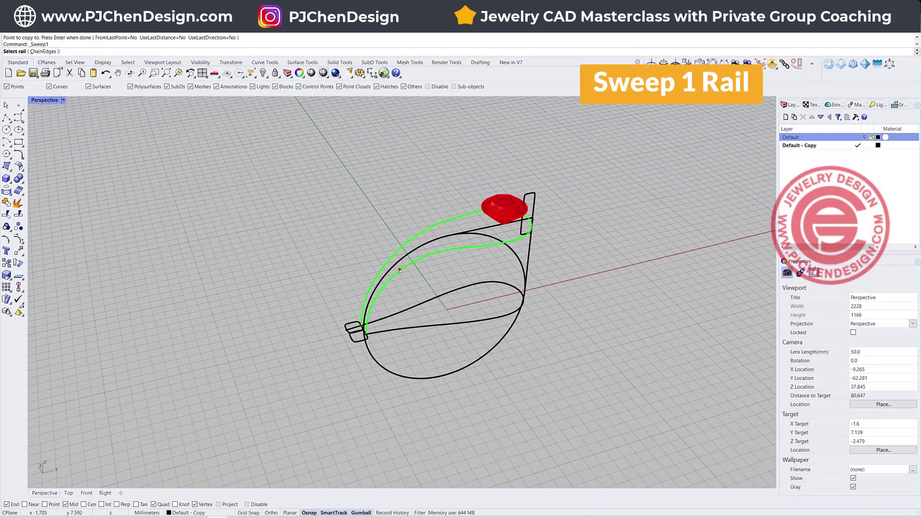
pyautogui.click(400, 268)
pyautogui.click(359, 340)
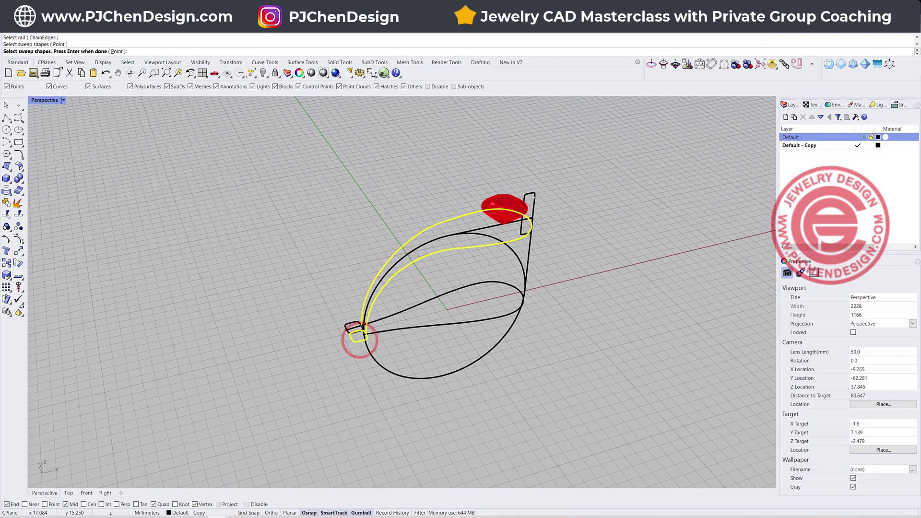
pyautogui.click(533, 194)
pyautogui.click(347, 324)
pyautogui.press('Return')
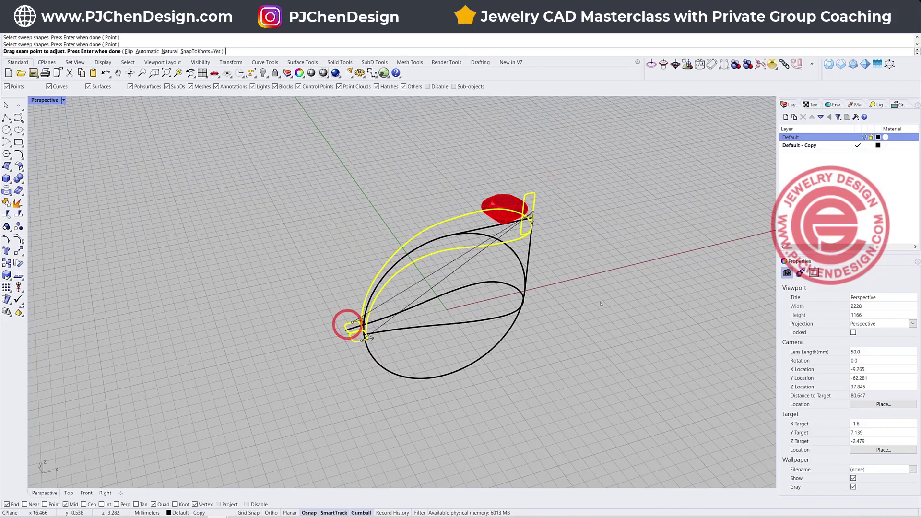
pyautogui.press('Return')
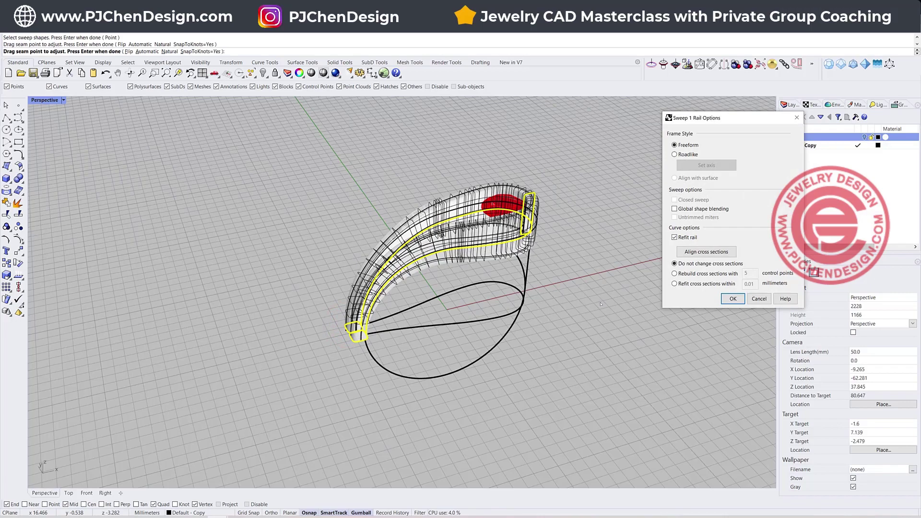
pyautogui.click(401, 513)
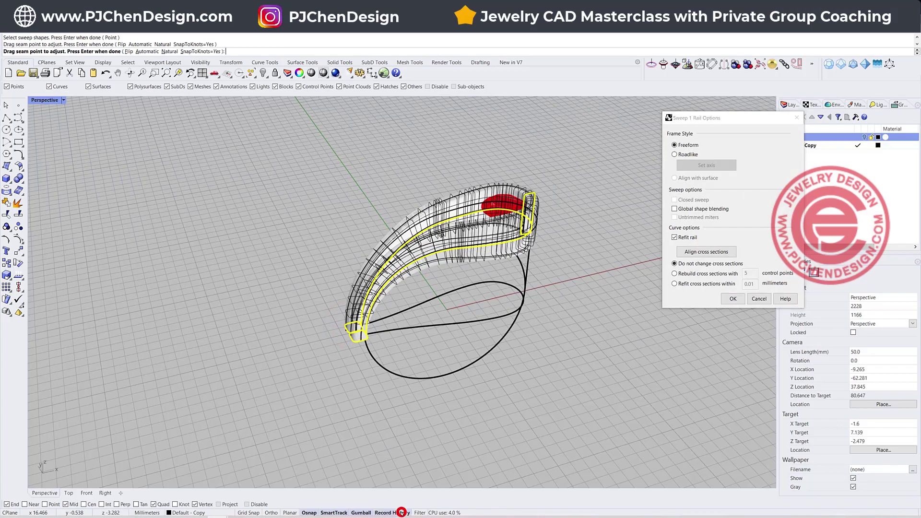
pyautogui.click(733, 298)
# Shorten the tall rounded rectangle beside the gemstone slightly and raise it so the history-linked band covers the stone's upper edge.
pyautogui.moveTo(736, 302); pyautogui.dragTo(569, 265, button='right')
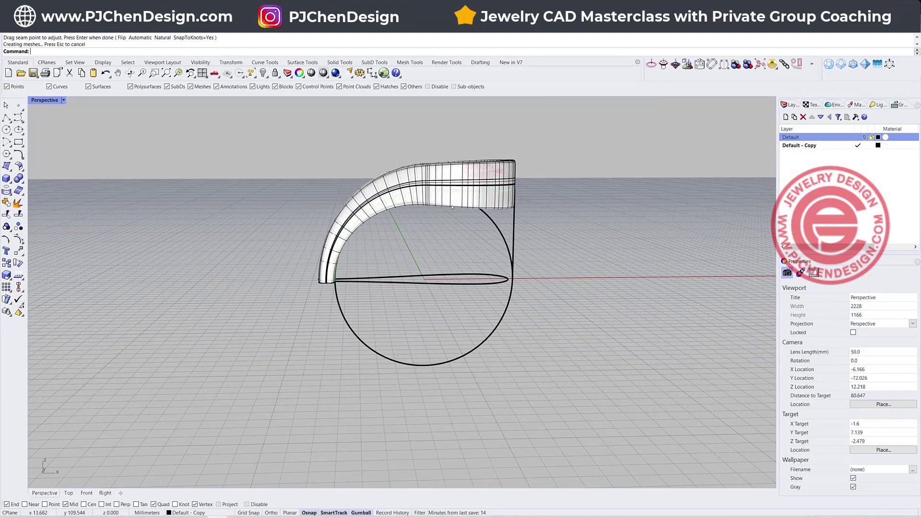
pyautogui.scroll(3, 452, 208)
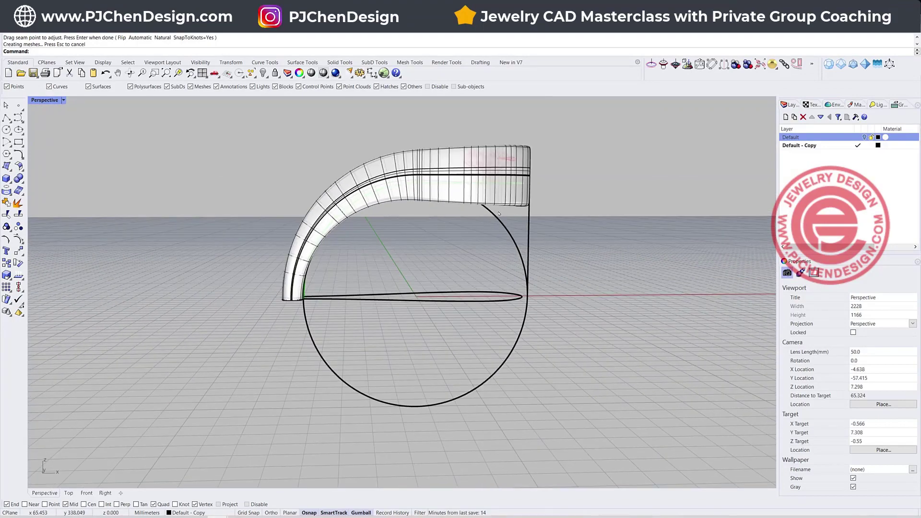
pyautogui.moveTo(480, 258); pyautogui.dragTo(395, 253, button='right')
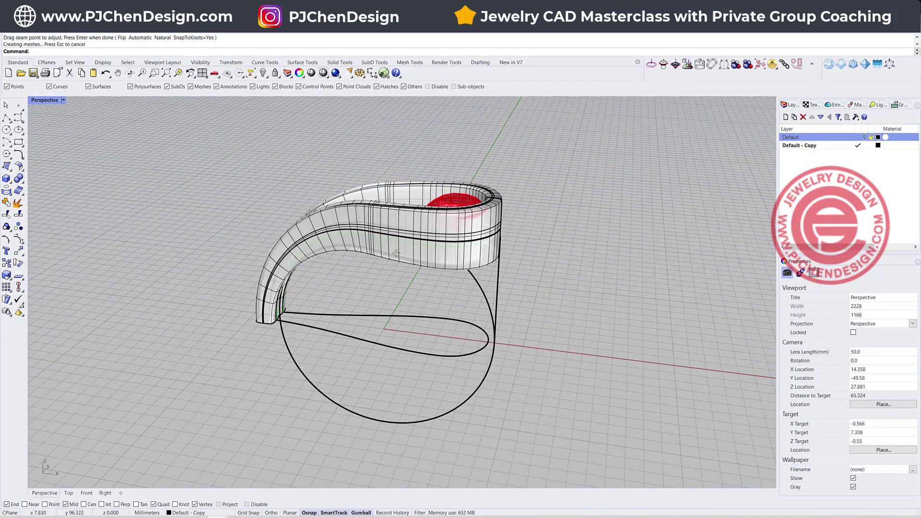
pyautogui.click(496, 257)
pyautogui.click(514, 279)
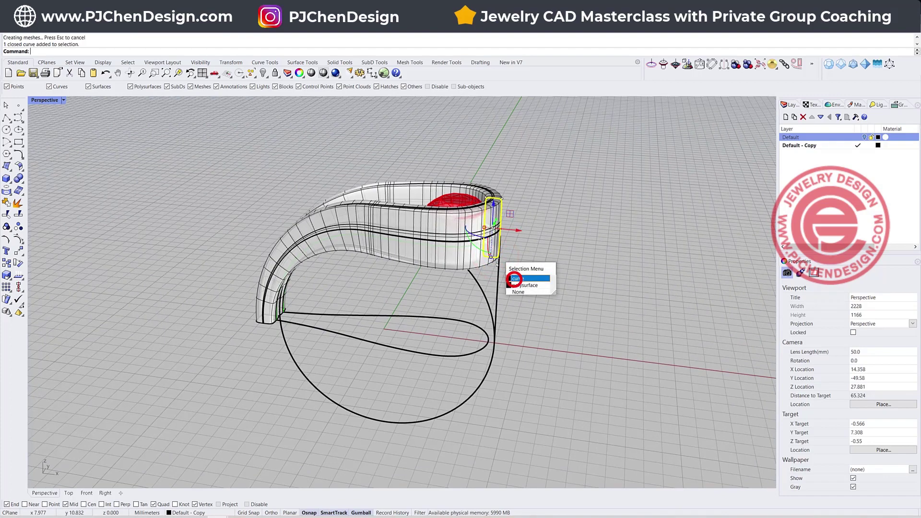
pyautogui.scroll(3, 495, 259)
pyautogui.moveTo(486, 253); pyautogui.dragTo(487, 248)
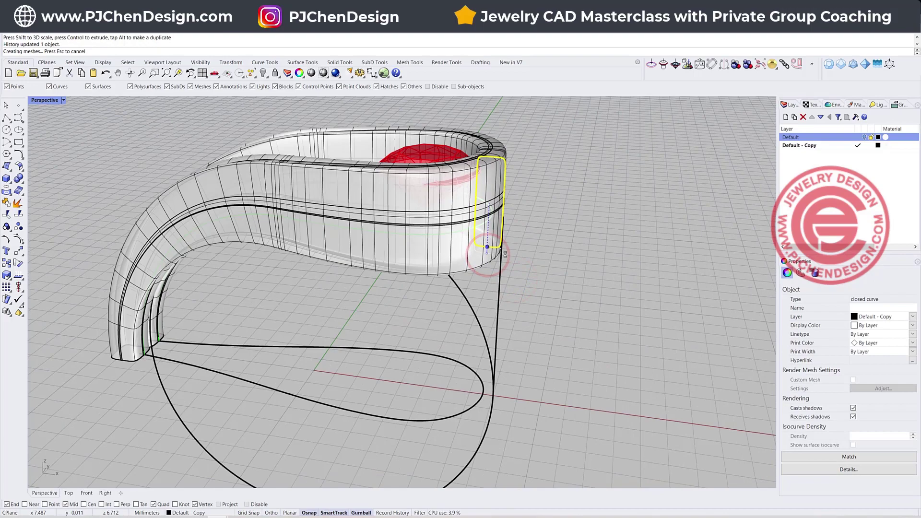
pyautogui.moveTo(511, 255); pyautogui.dragTo(494, 158, button='right')
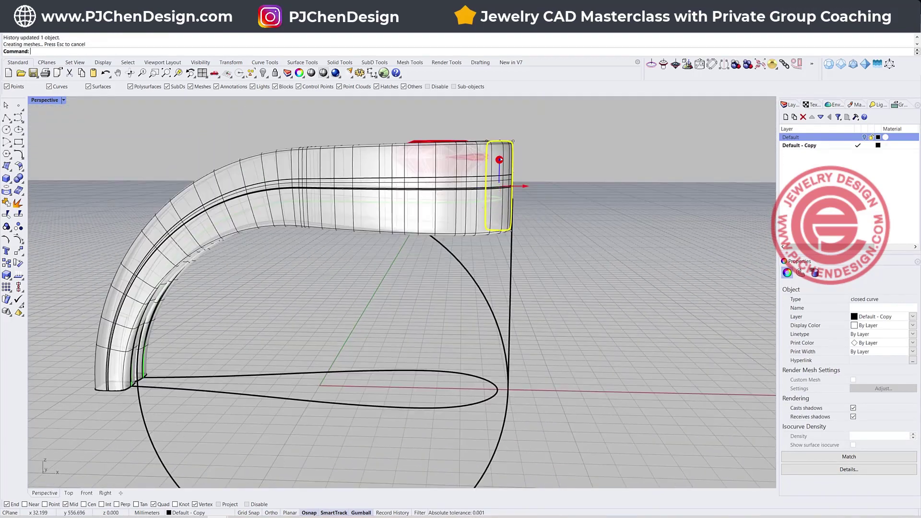
pyautogui.moveTo(499, 159); pyautogui.dragTo(500, 154)
pyautogui.moveTo(480, 197); pyautogui.dragTo(122, 127, button='right')
# Using the Front view, shorten and raise the tall profile further so it spans from just above the gemstone to just below its tip.
pyautogui.doubleClick(49, 100)
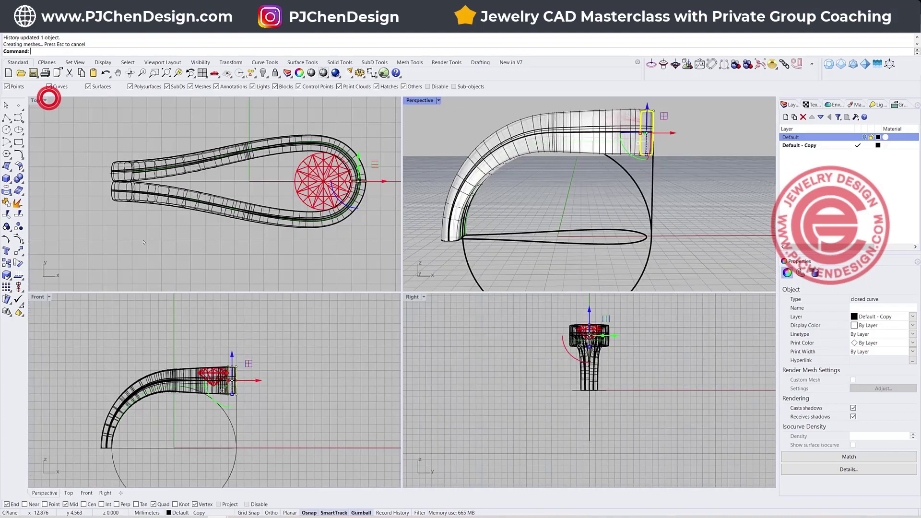
pyautogui.scroll(3, 245, 376)
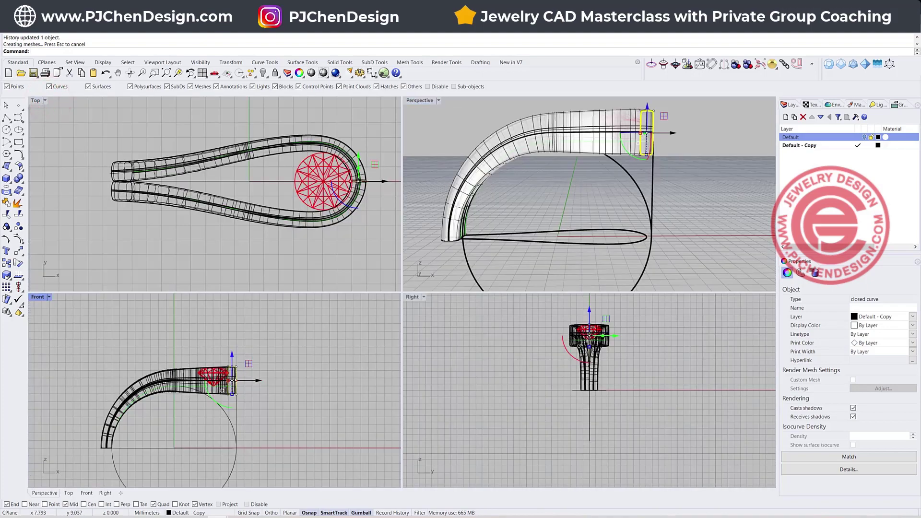
pyautogui.moveTo(229, 357); pyautogui.dragTo(227, 407)
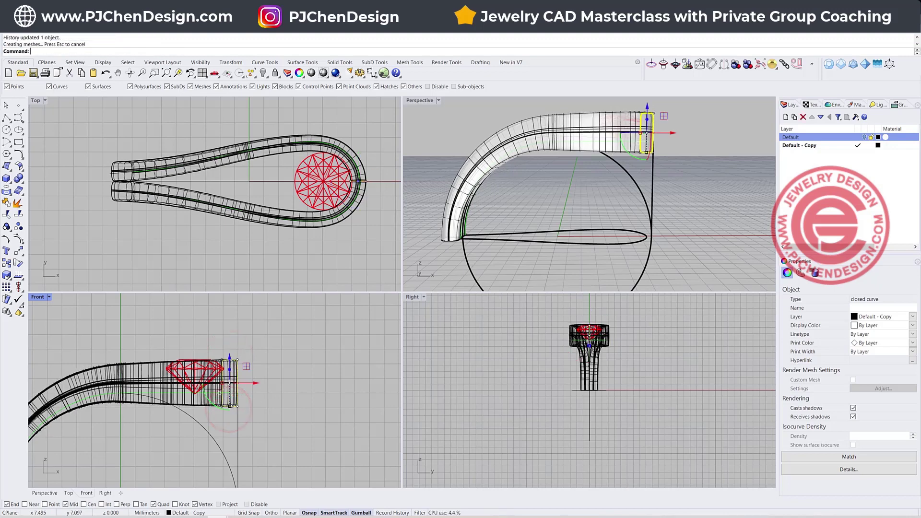
pyautogui.moveTo(230, 357); pyautogui.dragTo(229, 353)
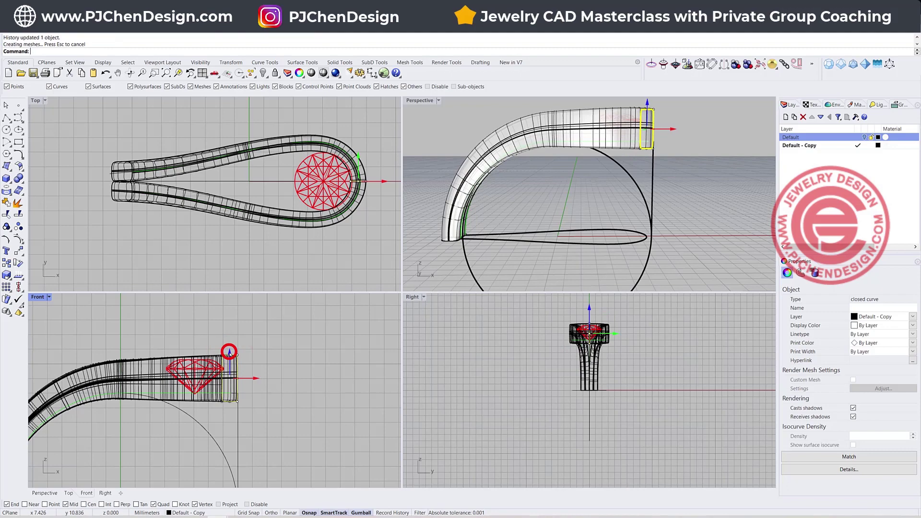
pyautogui.click(230, 352)
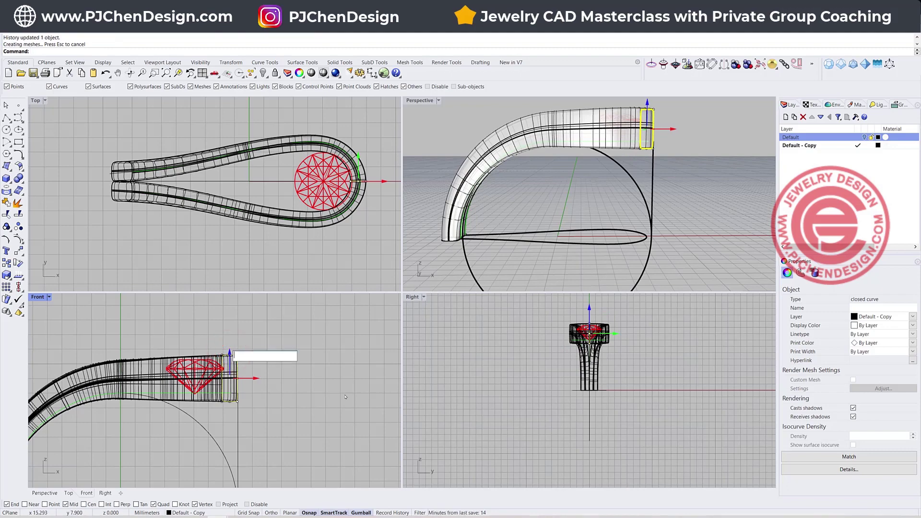
pyautogui.click(718, 185)
# Examine the swept band, its open ends and the remaining guide curves in an enlarged Perspective view.
pyautogui.scroll(-5, 718, 185)
pyautogui.moveTo(717, 185); pyautogui.dragTo(666, 195, button='right')
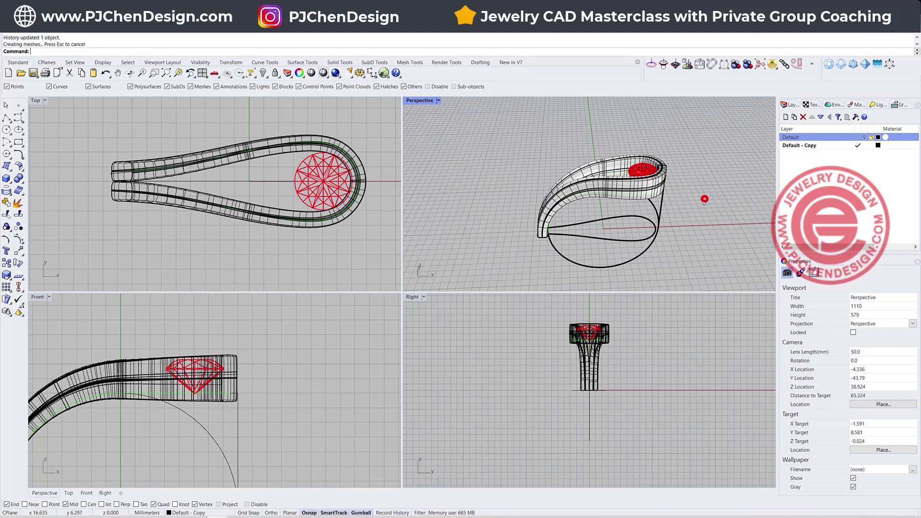
pyautogui.click(661, 205)
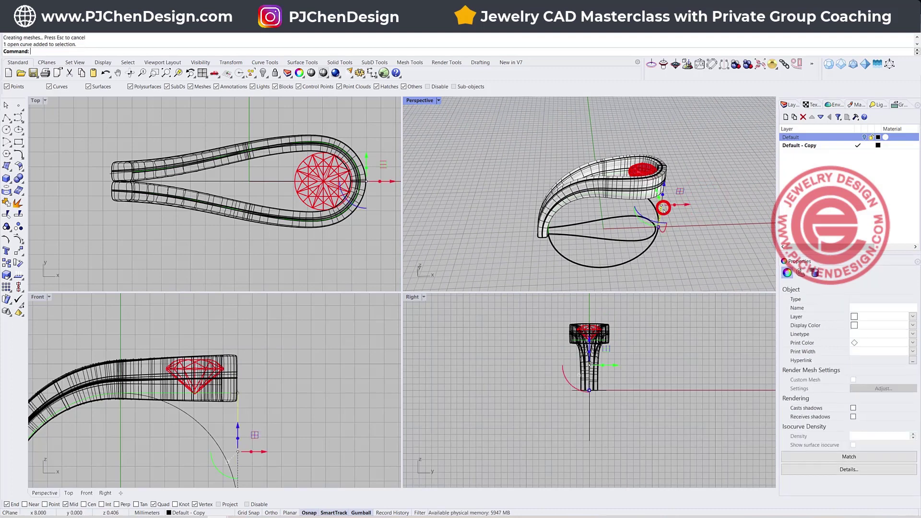
pyautogui.click(655, 241)
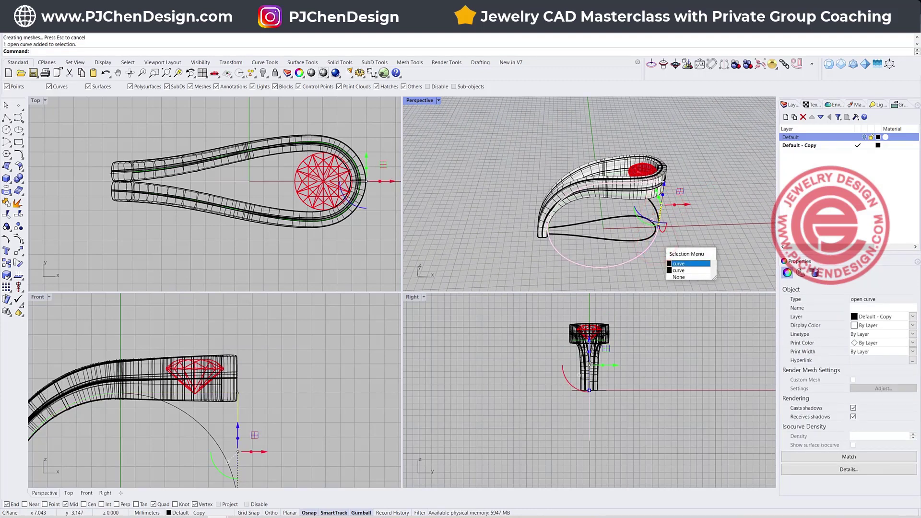
pyautogui.click(10, 204)
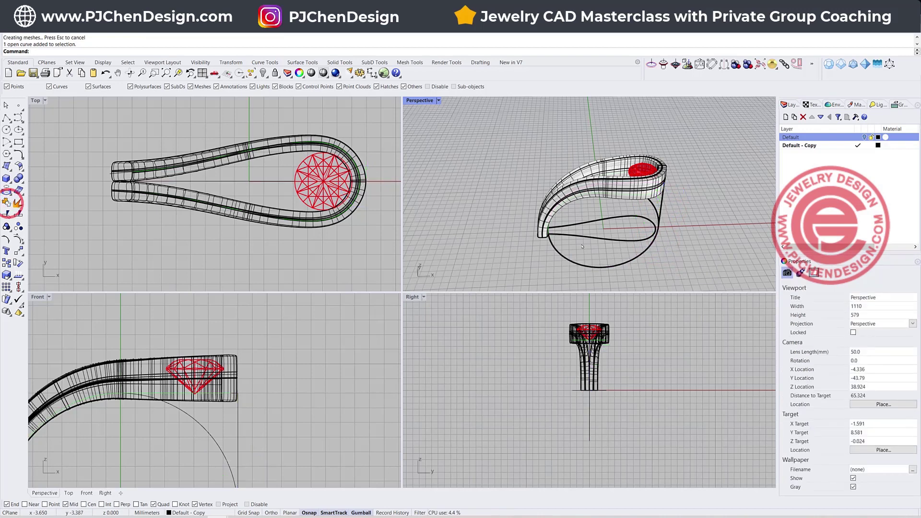
pyautogui.moveTo(557, 240); pyautogui.dragTo(563, 232, button='right')
pyautogui.doubleClick(410, 100)
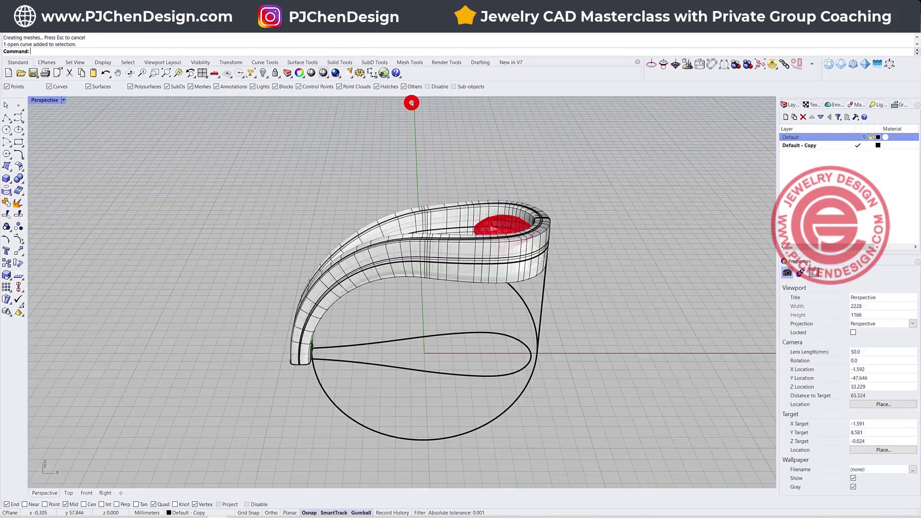
pyautogui.click(304, 363)
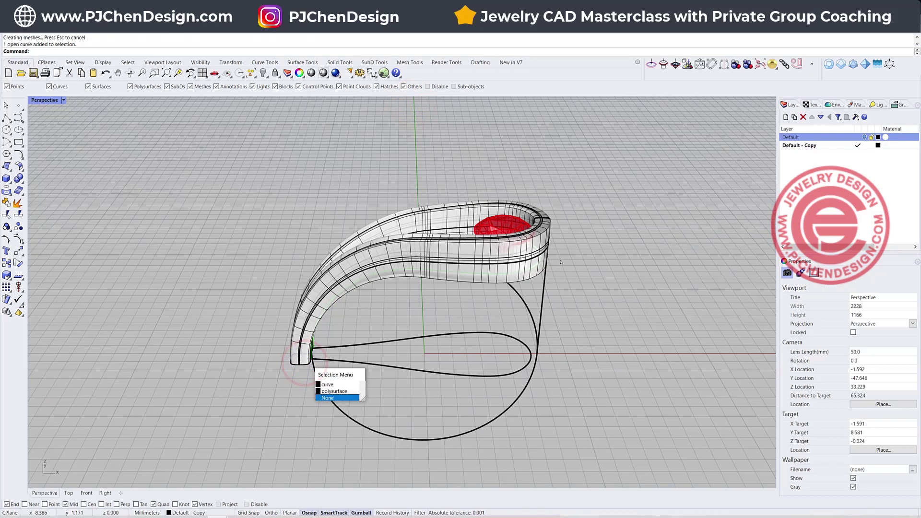
# Join the straight vertical line and the lower ring-size arc into one open shank curve.
pyautogui.click(546, 272)
pyautogui.click(581, 309)
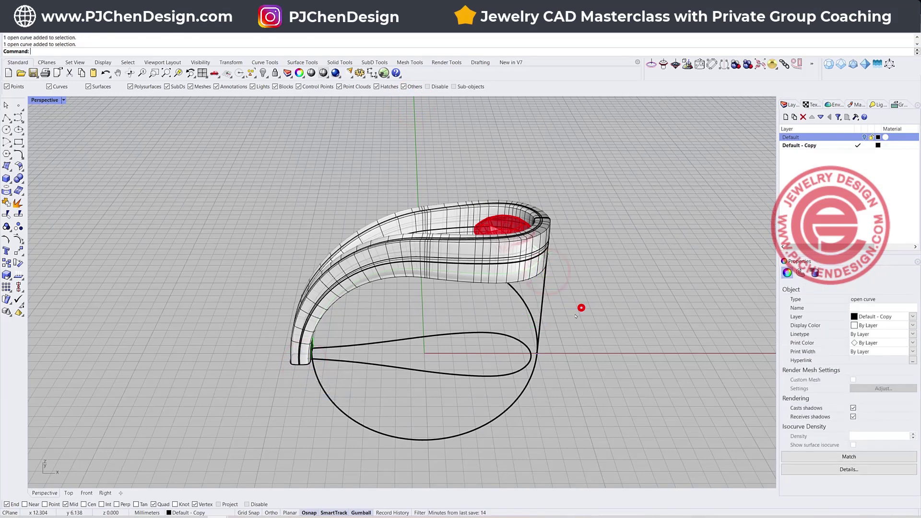
pyautogui.moveTo(560, 393); pyautogui.dragTo(516, 340)
pyautogui.click(7, 202)
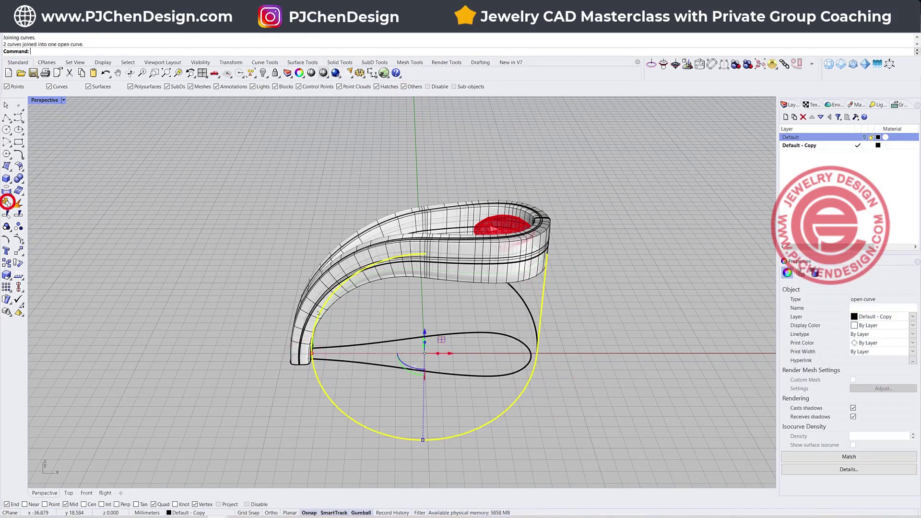
pyautogui.click(633, 331)
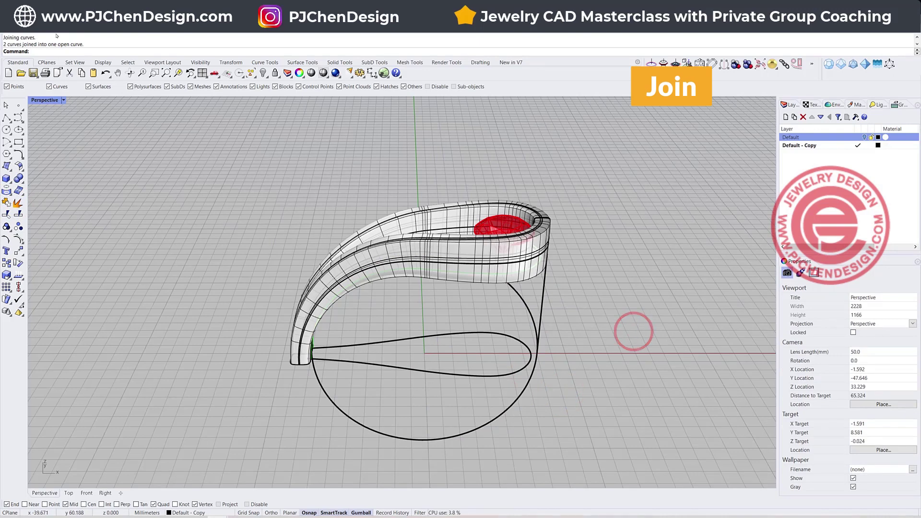
pyautogui.click(70, 29)
pyautogui.click(73, 27)
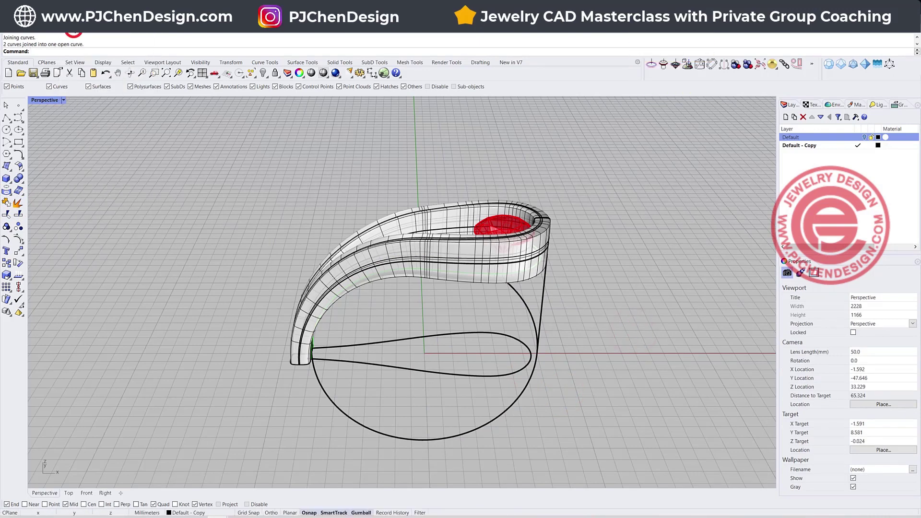
pyautogui.click(72, 27)
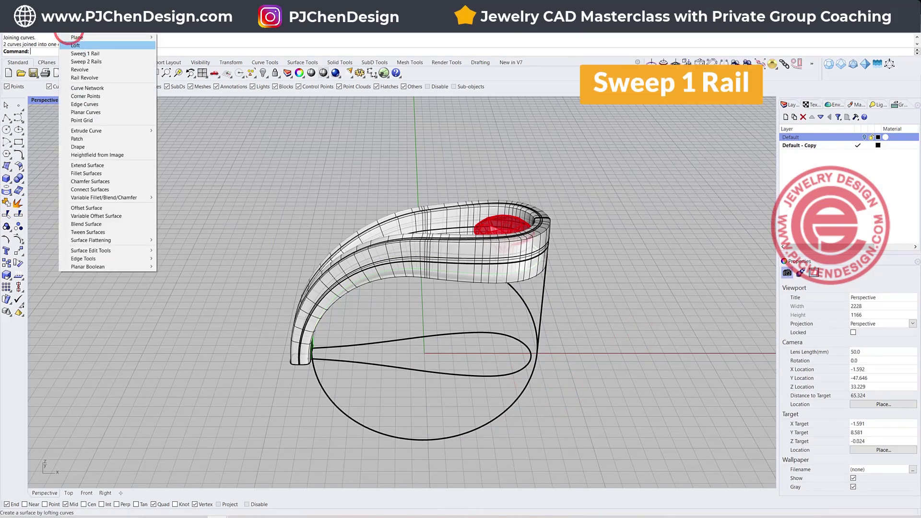
pyautogui.click(83, 50)
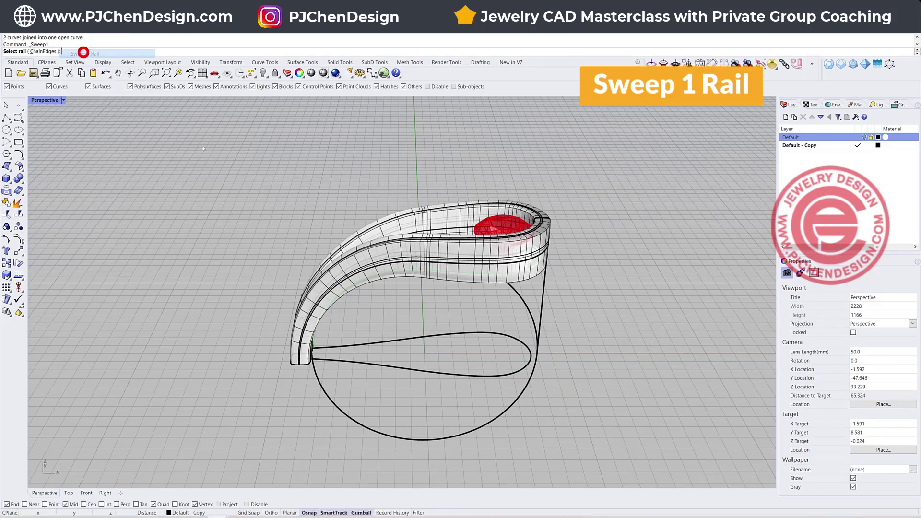
pyautogui.click(540, 311)
pyautogui.click(298, 365)
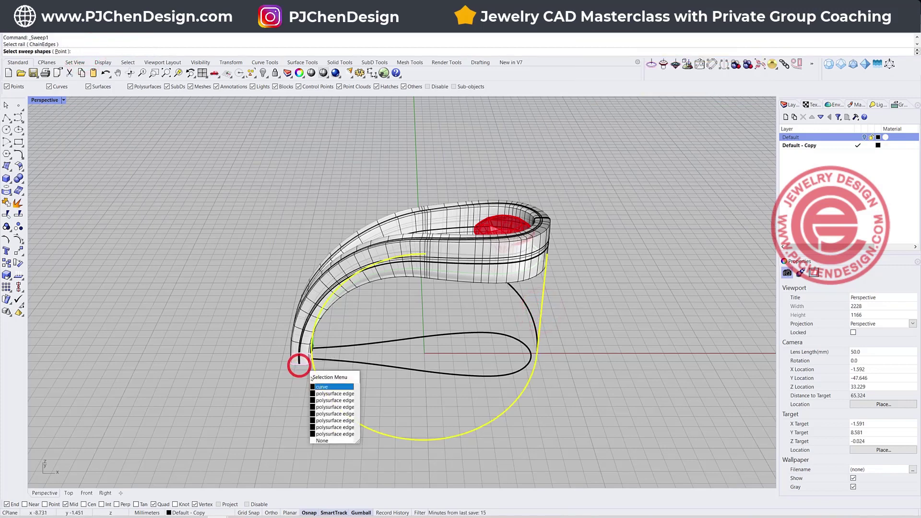
pyautogui.click(319, 387)
pyautogui.press('Return')
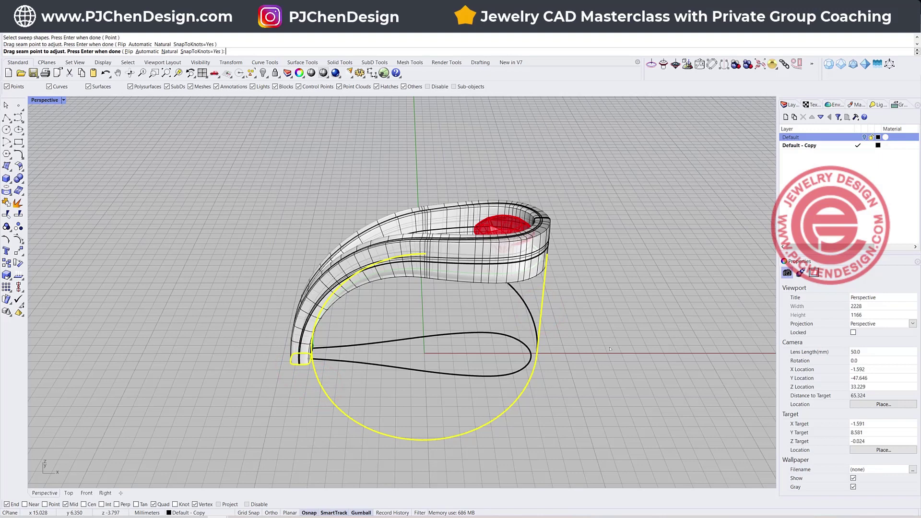
pyautogui.press('Return')
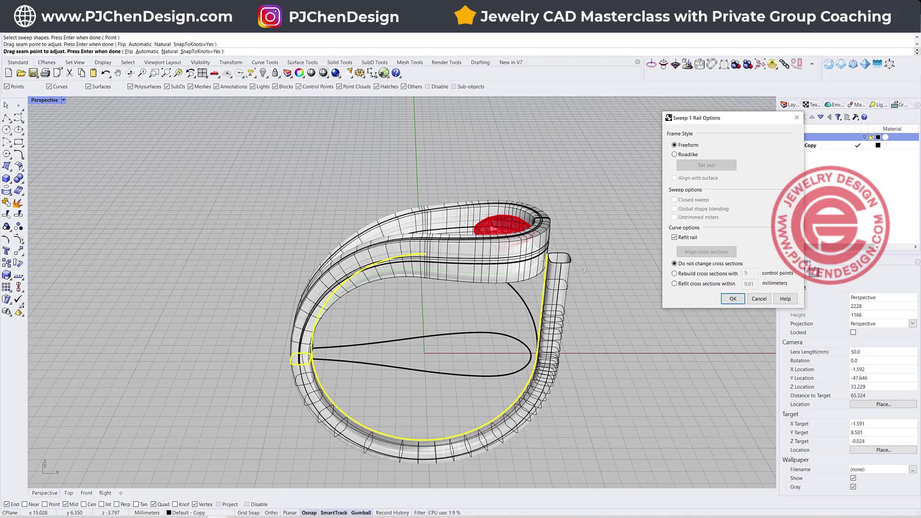
pyautogui.click(766, 301)
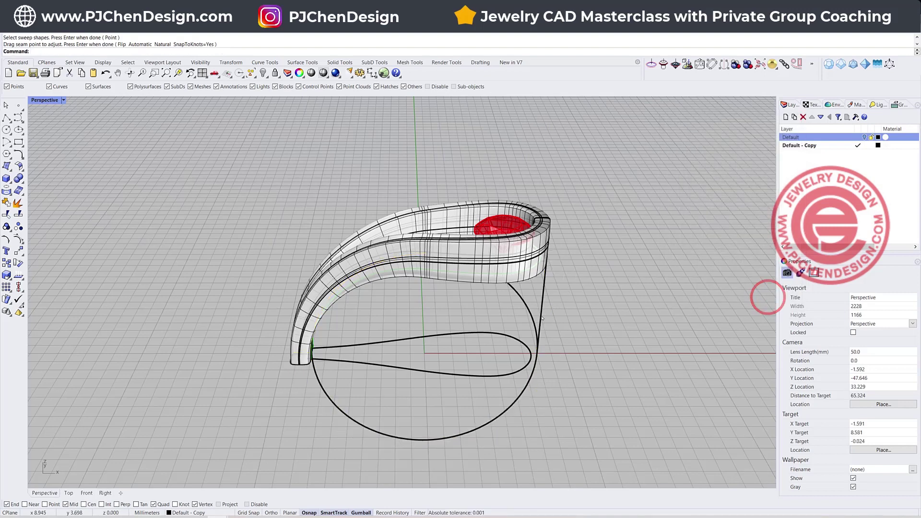
# Start rebuilding the joined shank curve and compare a 12-point version with the original shape.
pyautogui.click(542, 294)
pyautogui.moveTo(541, 294); pyautogui.dragTo(574, 299, button='right')
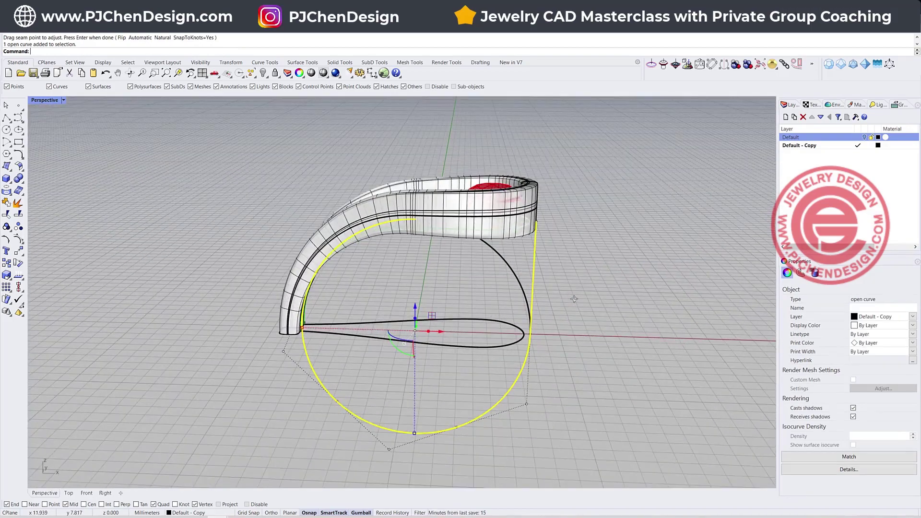
pyautogui.press('Return')
pyautogui.write('Rebuild')
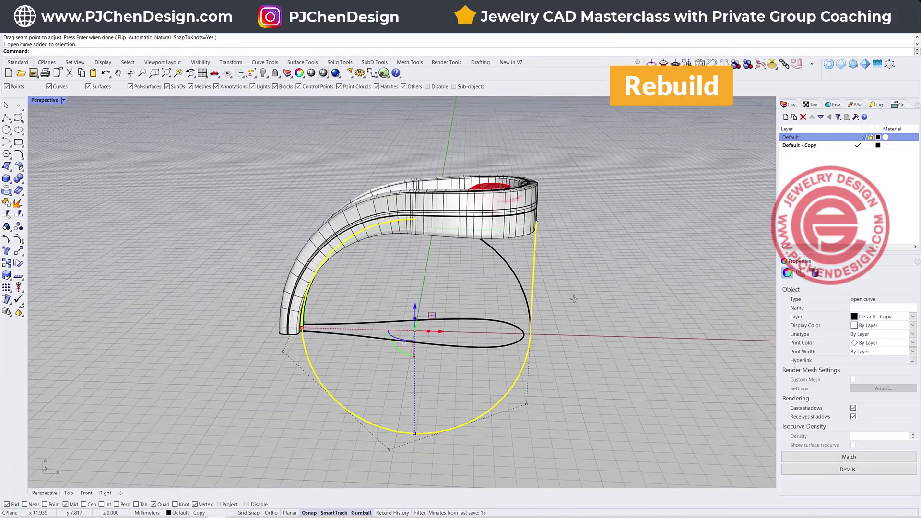
pyautogui.press('Return')
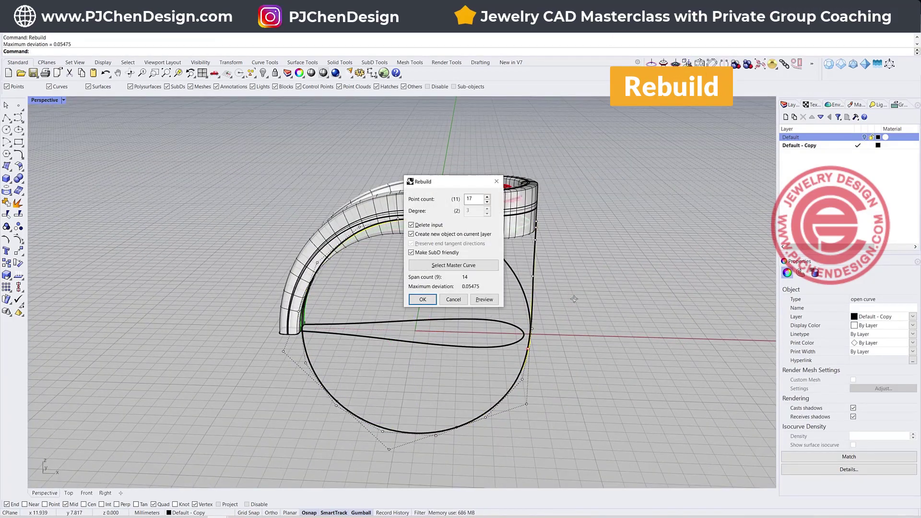
pyautogui.doubleClick(475, 199)
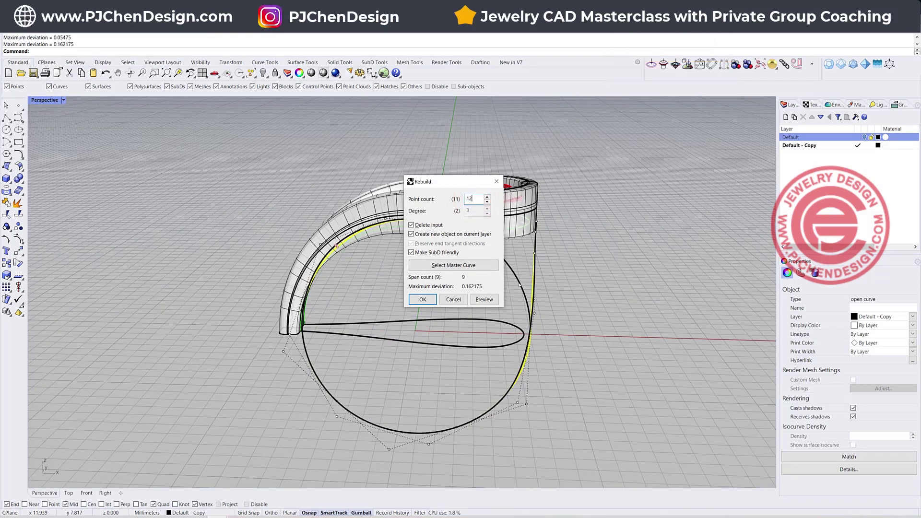
pyautogui.moveTo(544, 329); pyautogui.dragTo(542, 324, button='right')
pyautogui.scroll(5, 551, 303)
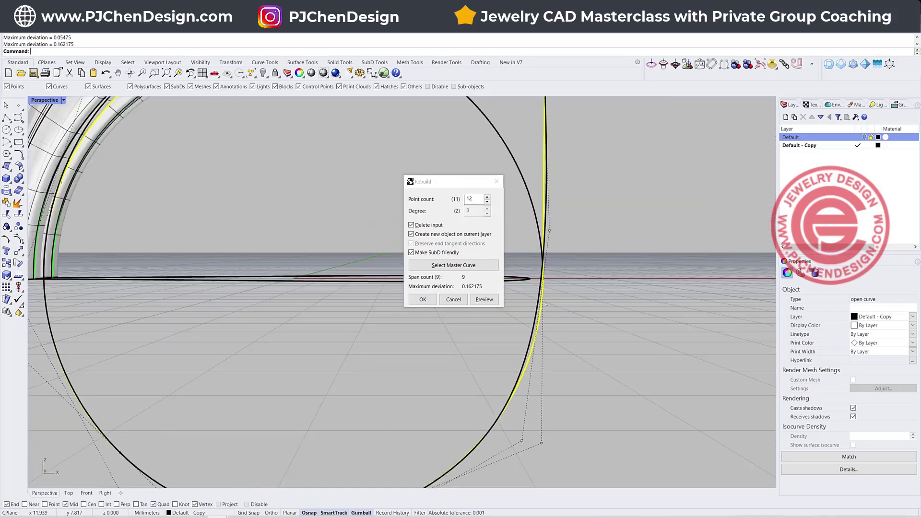
# Set the rebuild point count to 16 and apply it to the joined shank curve.
pyautogui.scroll(-3, 552, 304)
pyautogui.doubleClick(478, 203)
pyautogui.write('1')
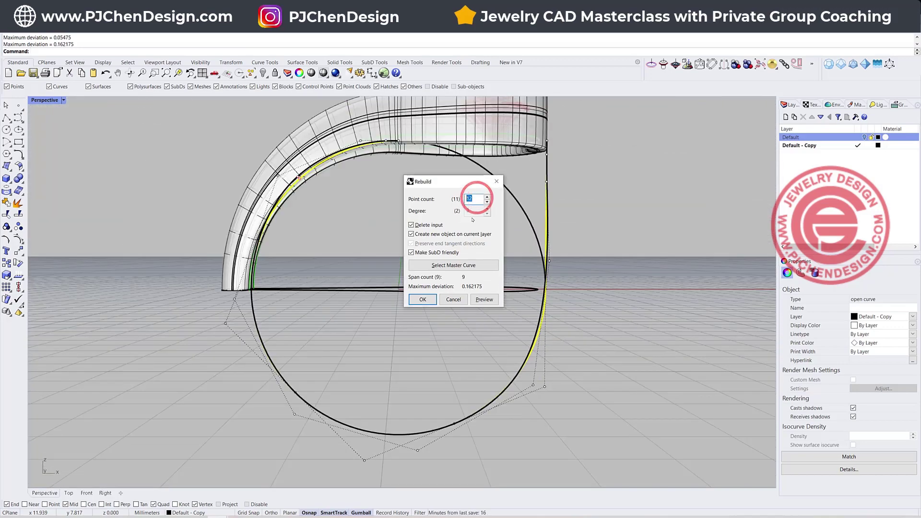
pyautogui.click(478, 295)
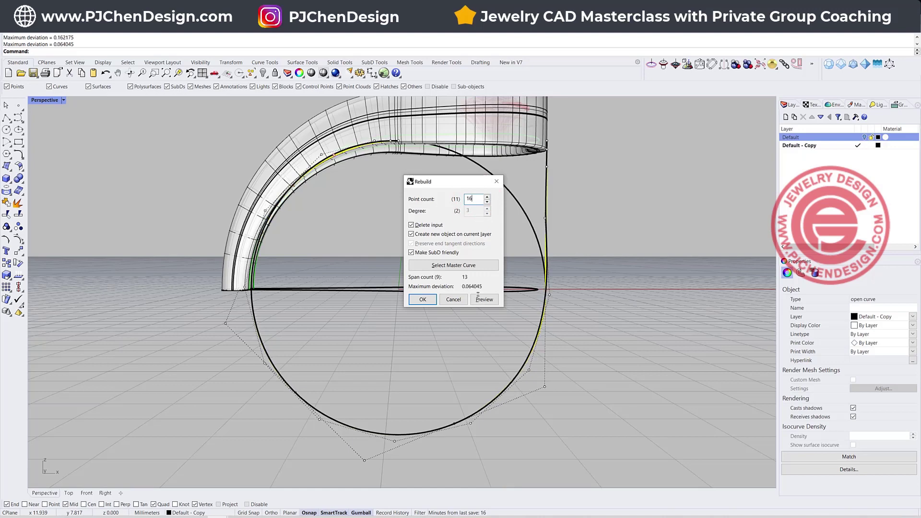
pyautogui.click(424, 300)
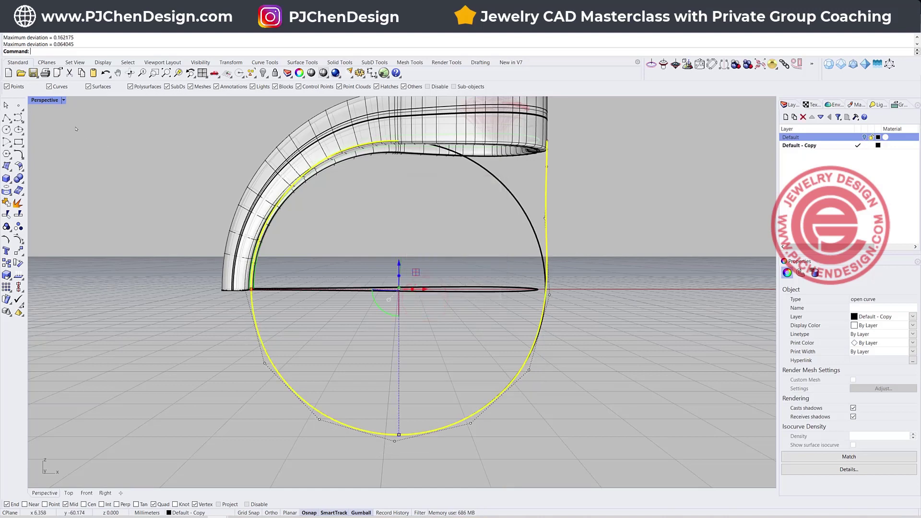
# In the Front view, rotate the shank curve's three upper control points inward beneath the band, about the control point near the horizontal axis.
pyautogui.doubleClick(38, 101)
pyautogui.scroll(-5, 254, 391)
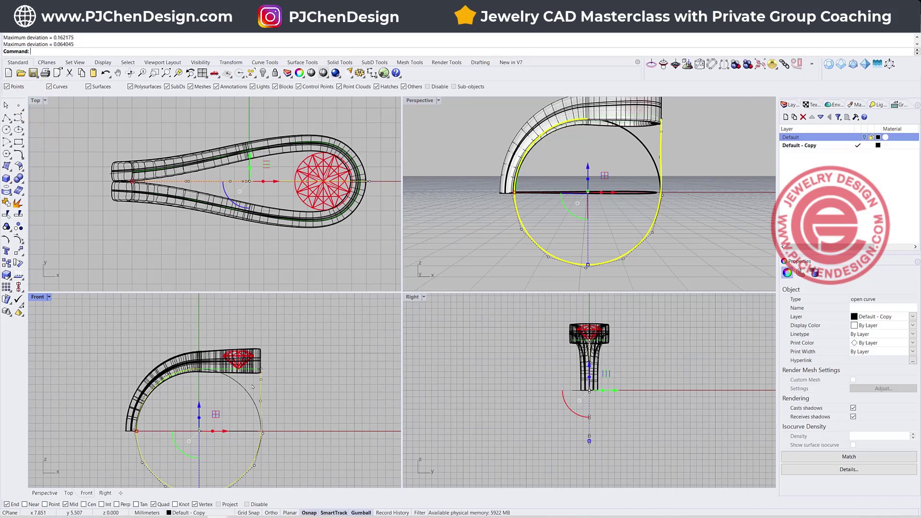
pyautogui.scroll(2, 255, 391)
pyautogui.moveTo(254, 315); pyautogui.dragTo(309, 445)
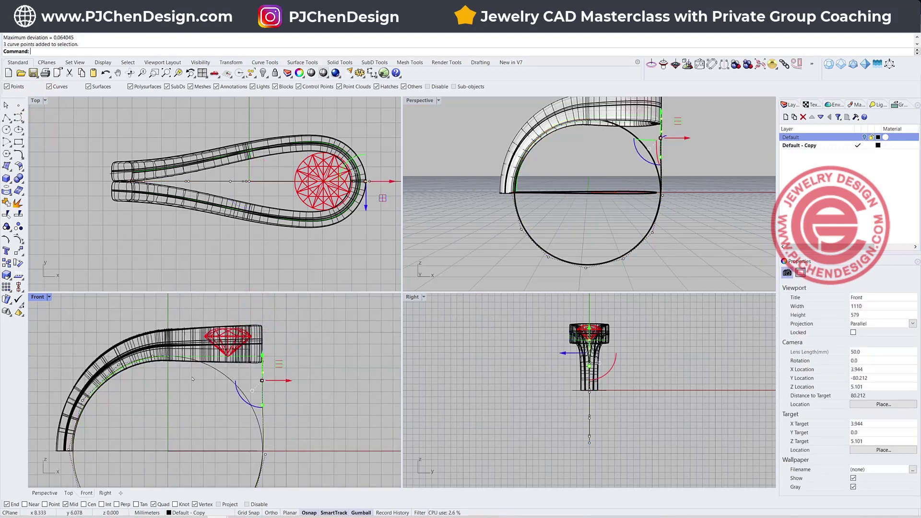
pyautogui.click(262, 380)
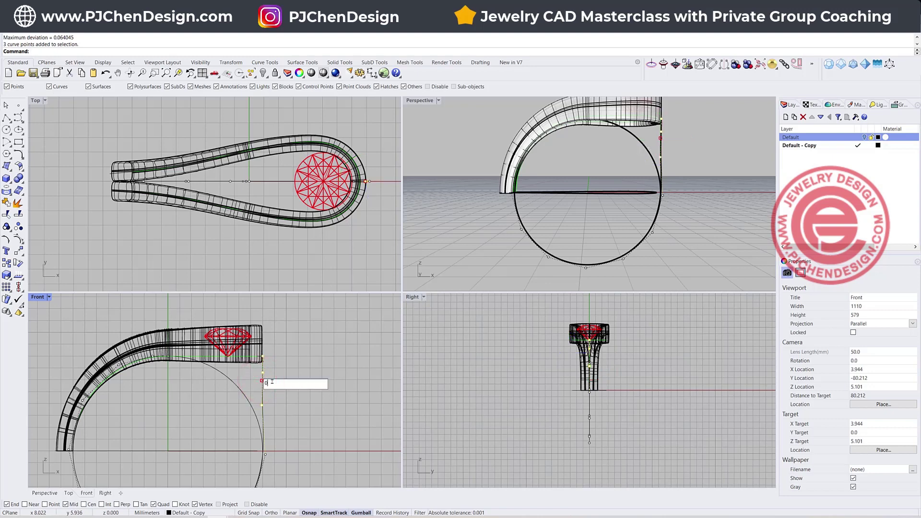
pyautogui.press('Escape')
pyautogui.doubleClick(40, 297)
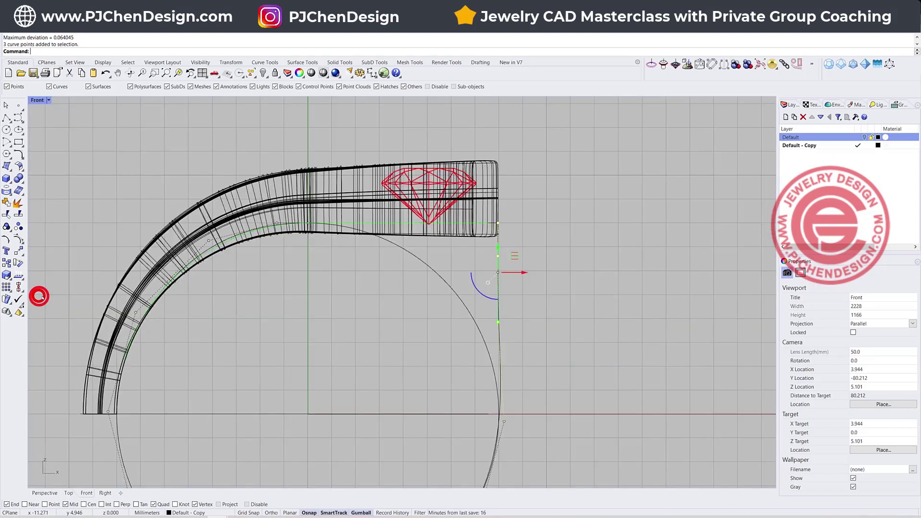
pyautogui.scroll(-6, 509, 279)
pyautogui.scroll(4, 589, 265)
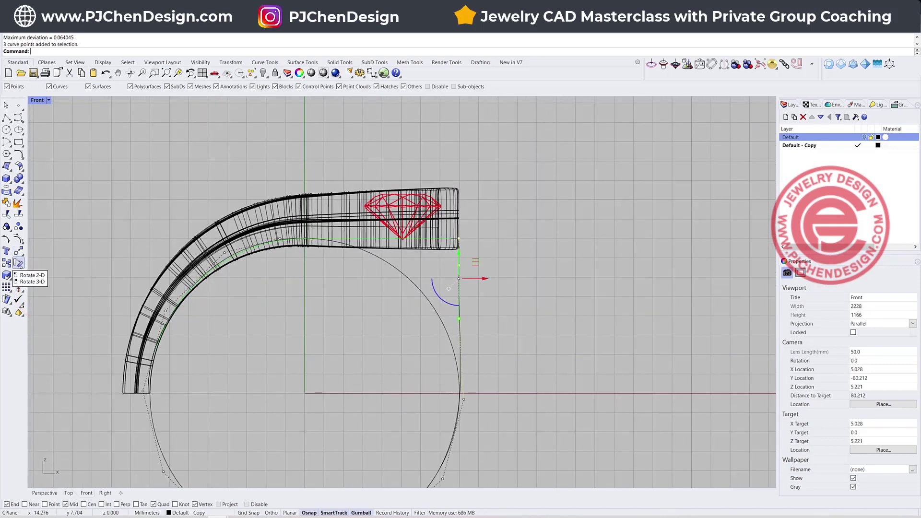
pyautogui.click(20, 263)
pyautogui.click(465, 399)
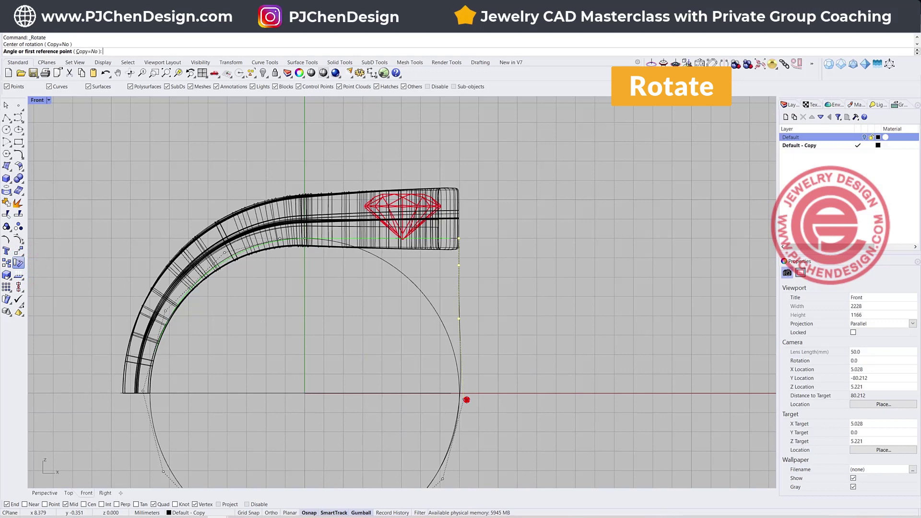
pyautogui.click(537, 220)
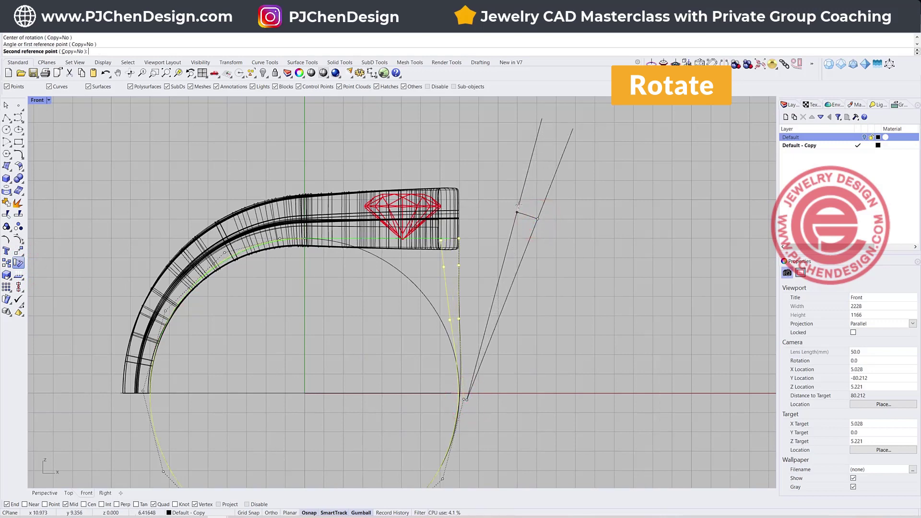
pyautogui.click(518, 204)
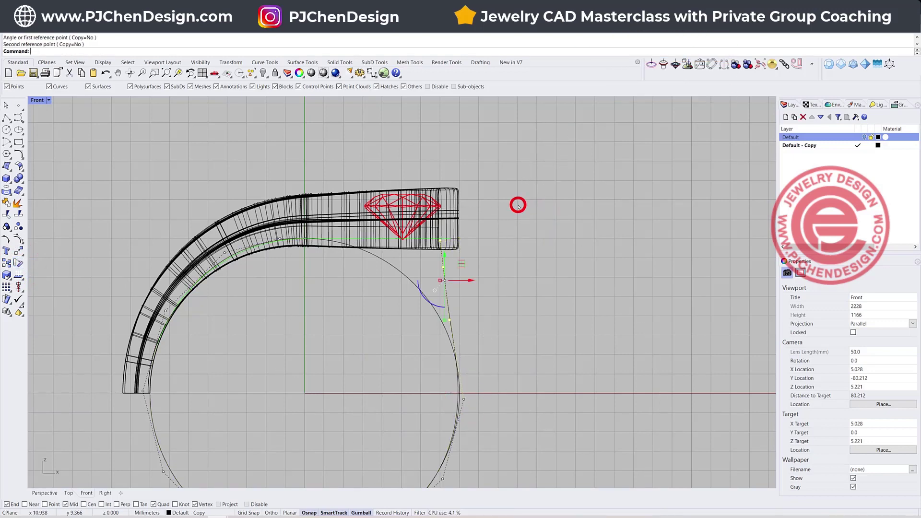
pyautogui.click(552, 274)
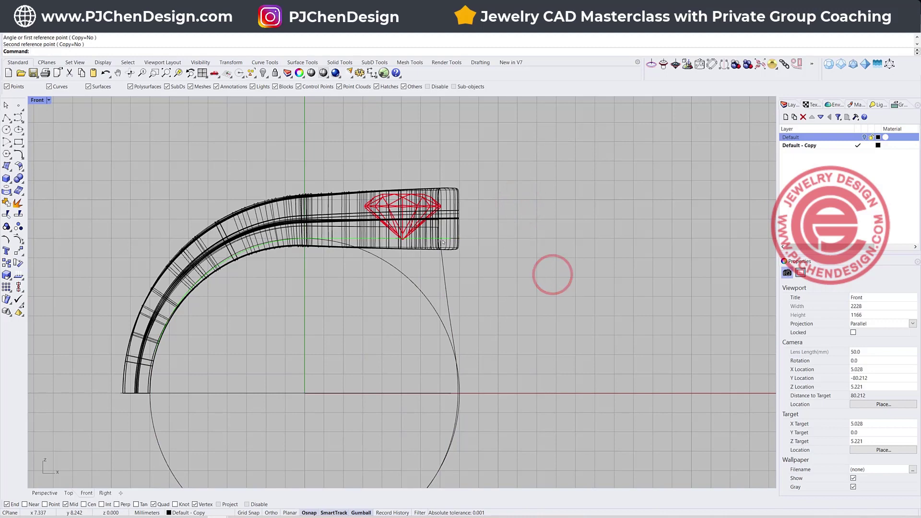
# Sweep the rounded rectangle at the band's open end along the rebuilt shank curve with Sweep 1 Rail, Freeform frame style and Record History enabled.
pyautogui.scroll(-3, 531, 314)
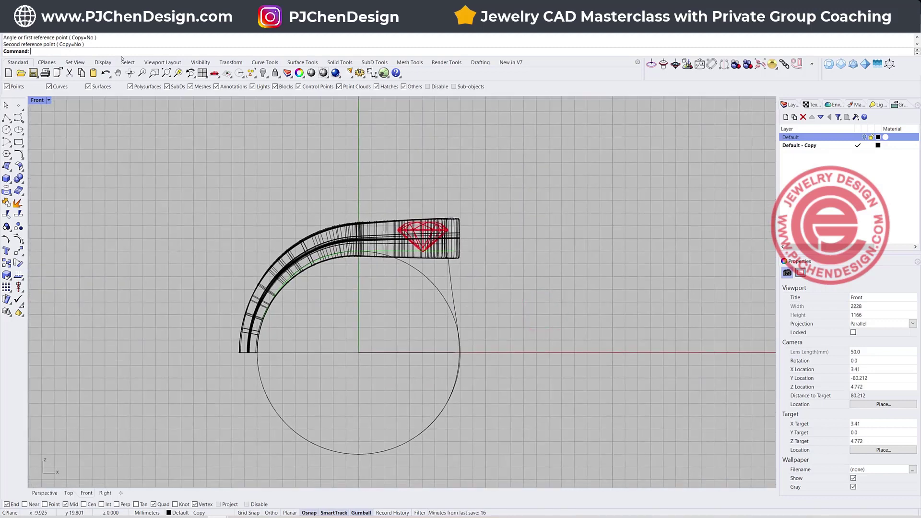
pyautogui.click(59, 29)
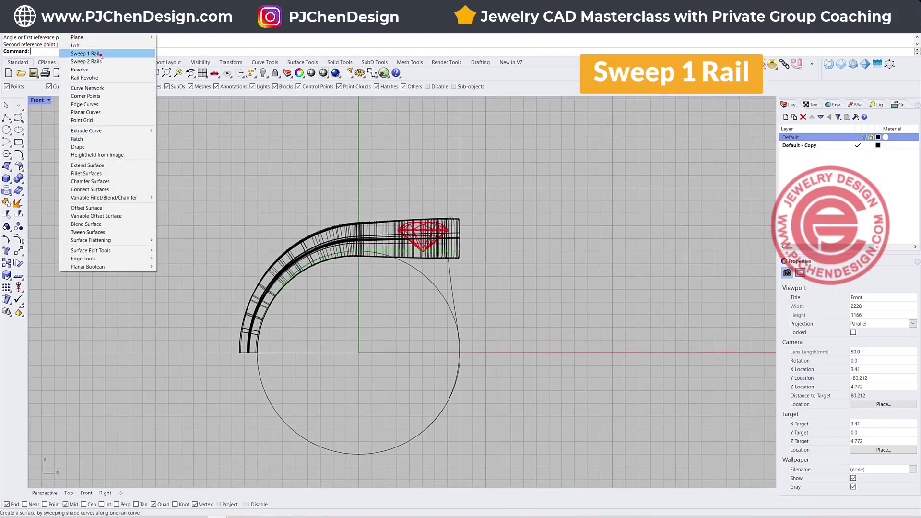
pyautogui.click(101, 55)
pyautogui.click(451, 280)
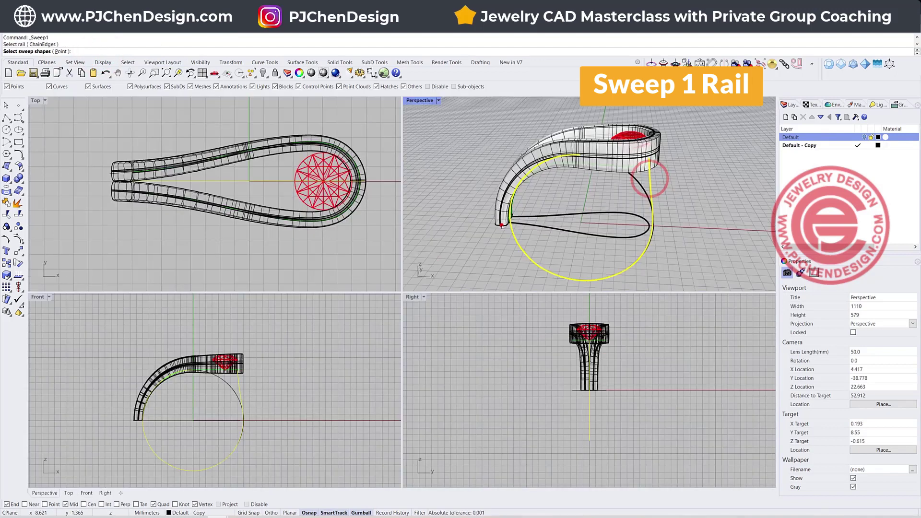
pyautogui.click(501, 225)
pyautogui.click(518, 246)
pyautogui.press('Return')
pyautogui.press('Return')
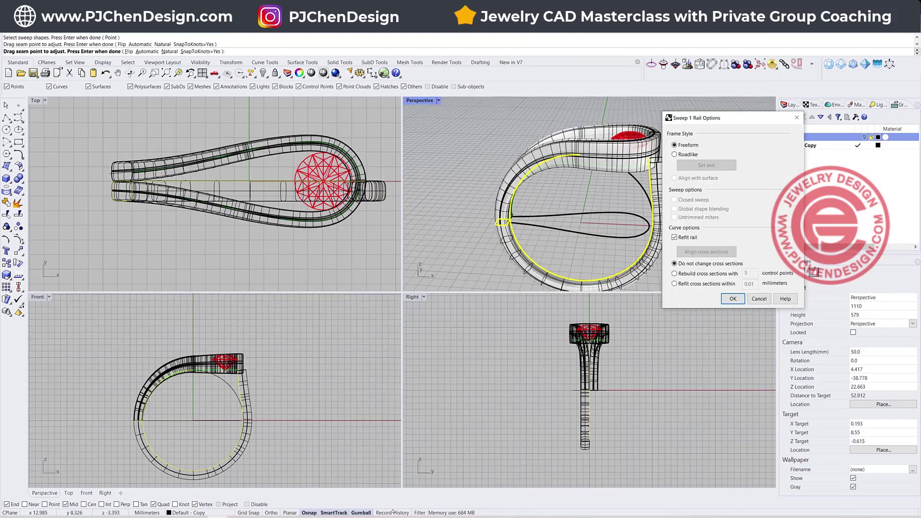
pyautogui.click(392, 510)
pyautogui.click(733, 298)
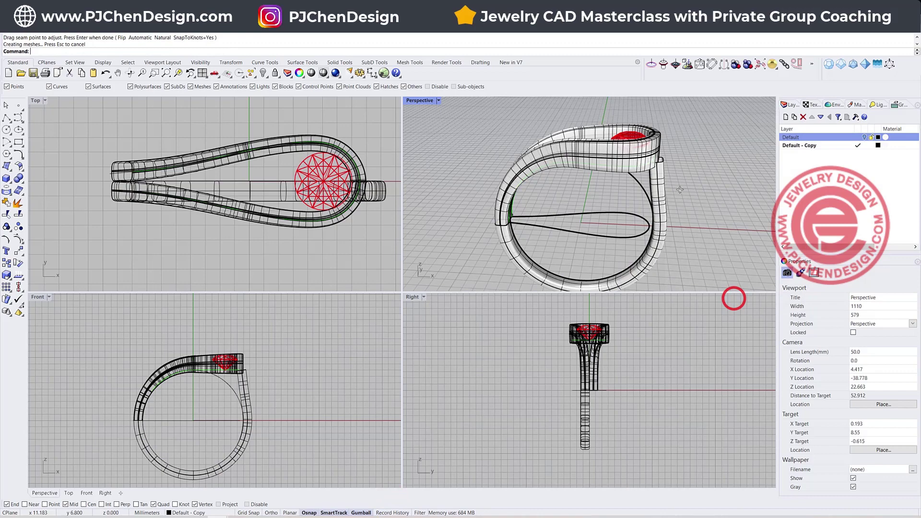
# Rotate the shank curve's upper control points slightly further inward beneath the band in the Front view, about the point near the horizontal axis.
pyautogui.moveTo(700, 201); pyautogui.dragTo(630, 188, button='right')
pyautogui.scroll(2, 610, 177)
pyautogui.scroll(3, 233, 377)
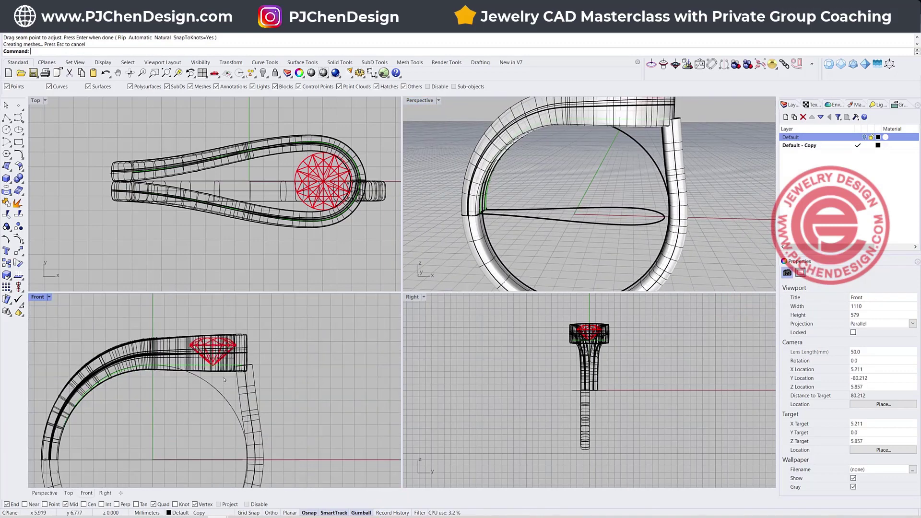
pyautogui.moveTo(222, 323); pyautogui.dragTo(290, 427)
pyautogui.click(246, 398)
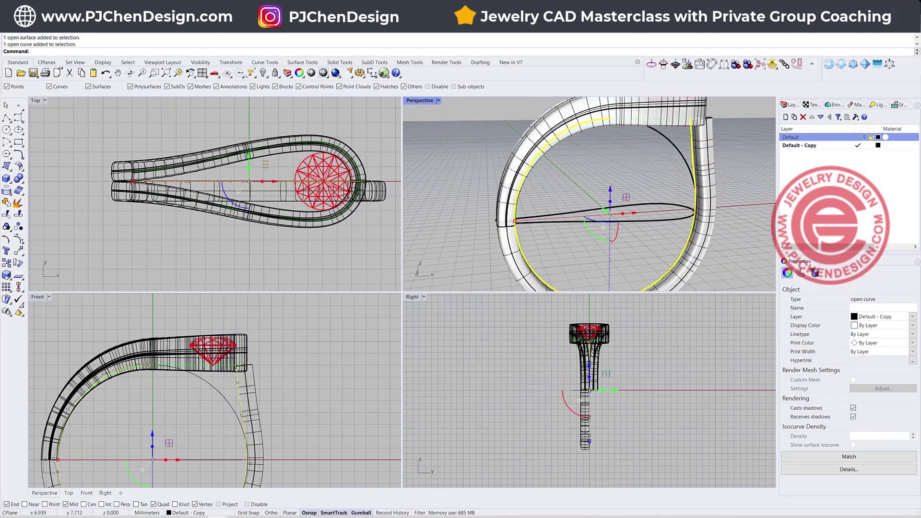
pyautogui.click(236, 368)
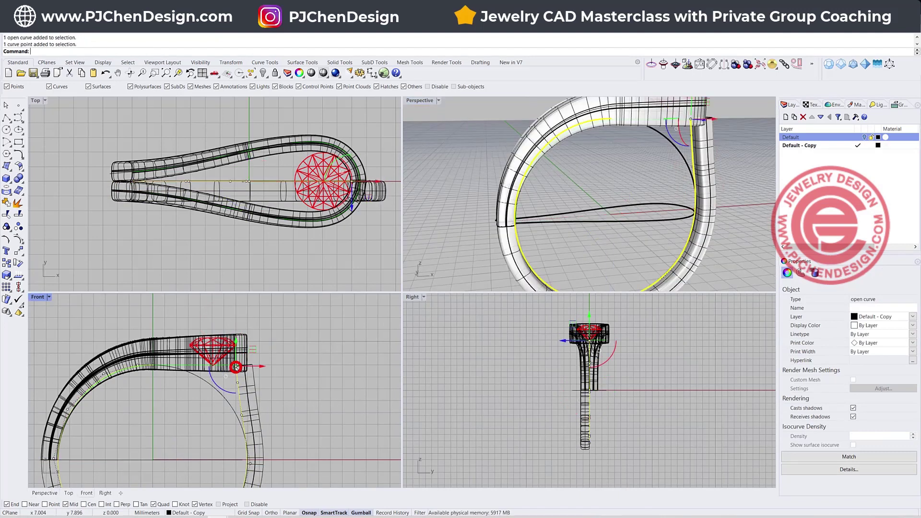
pyautogui.keyDown('shift'); pyautogui.click(237, 383); pyautogui.keyUp('shift')
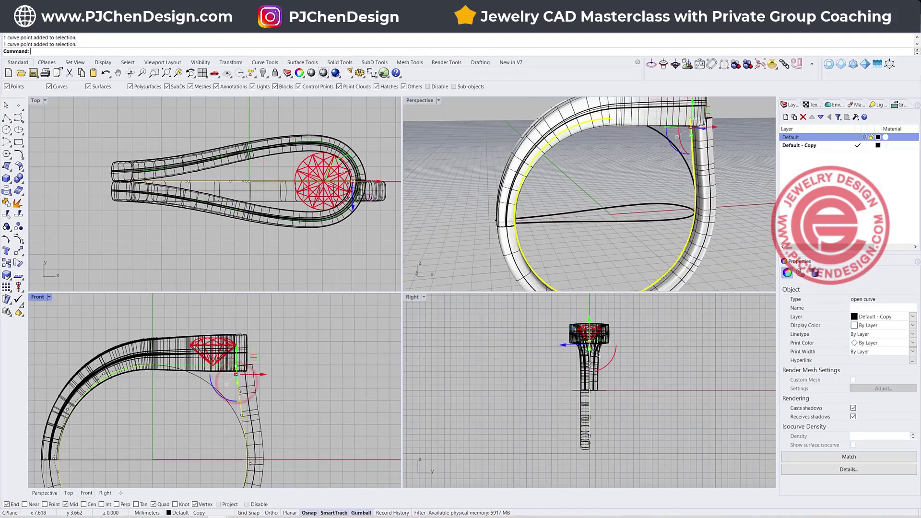
pyautogui.keyDown('shift'); pyautogui.click(241, 415); pyautogui.keyUp('shift')
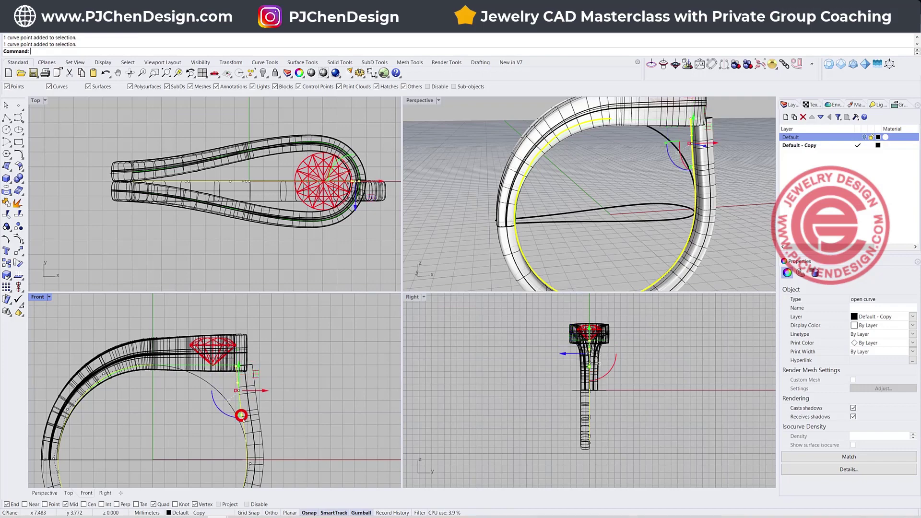
pyautogui.keyDown('shift'); pyautogui.click(251, 463); pyautogui.keyUp('shift')
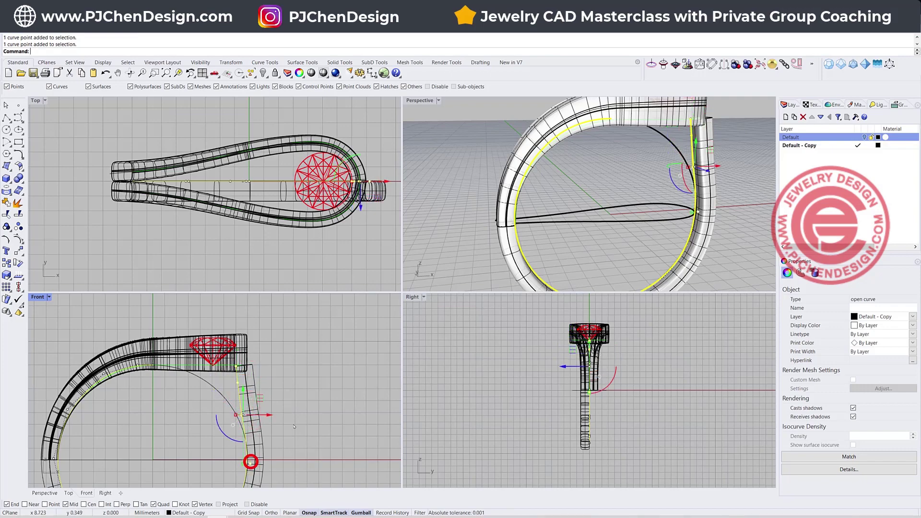
pyautogui.doubleClick(42, 296)
pyautogui.scroll(-1, 329, 282)
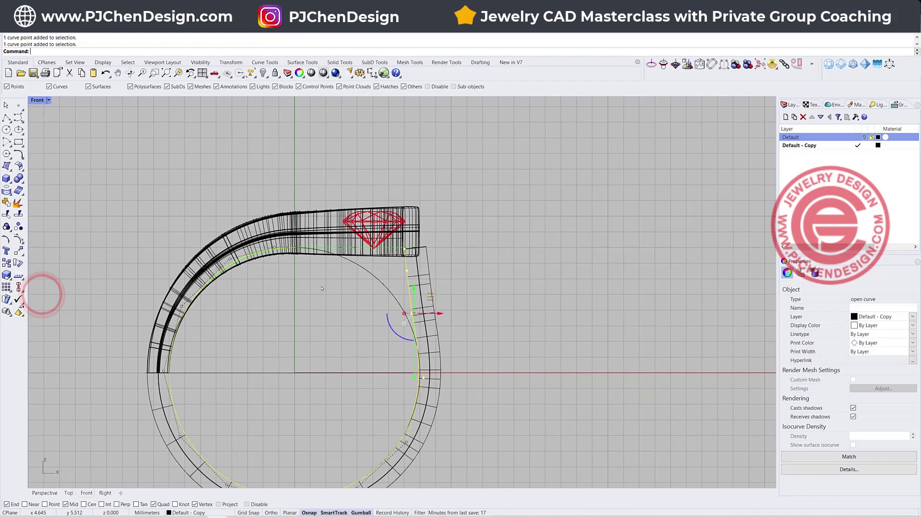
pyautogui.click(18, 263)
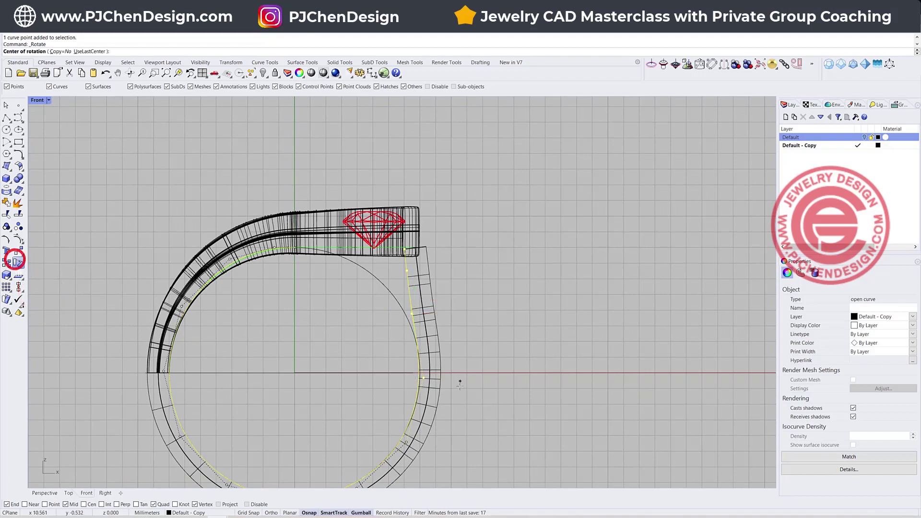
pyautogui.click(424, 379)
pyautogui.click(540, 333)
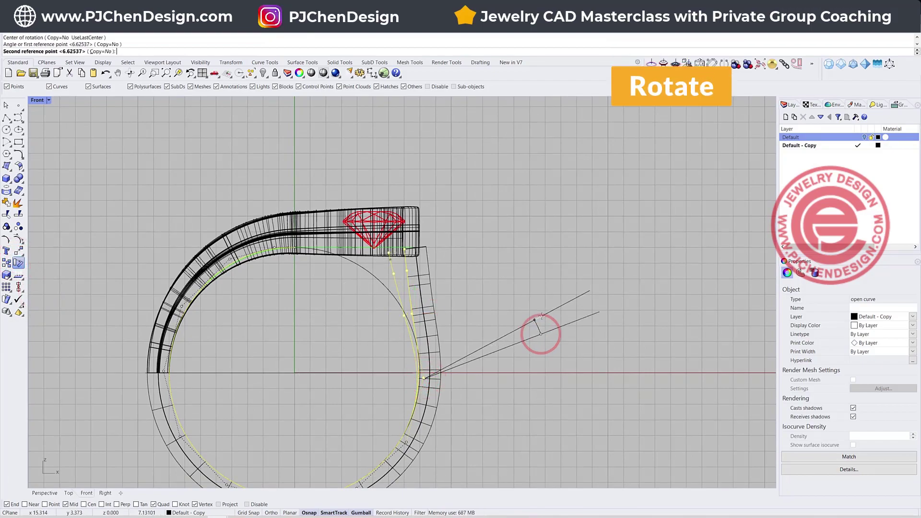
pyautogui.click(422, 96)
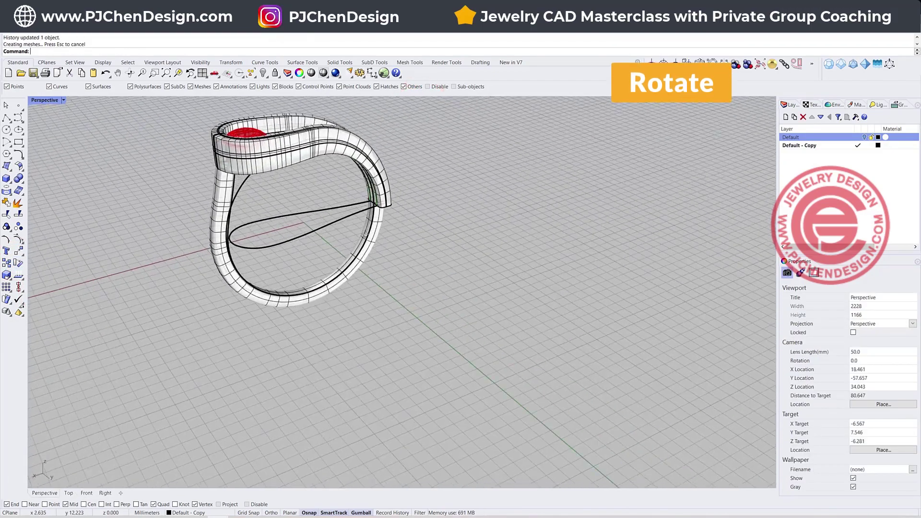
pyautogui.scroll(4, 366, 235)
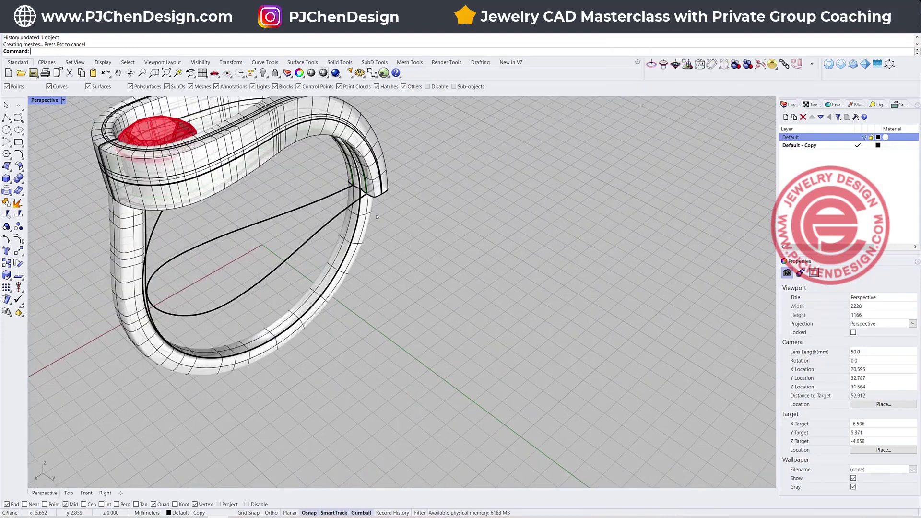
pyautogui.press('Return')
pyautogui.click(354, 235)
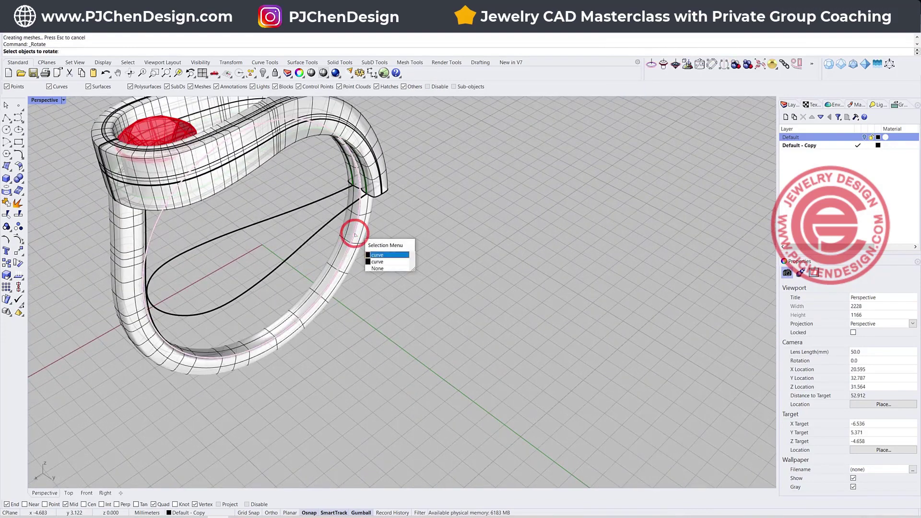
pyautogui.click(381, 262)
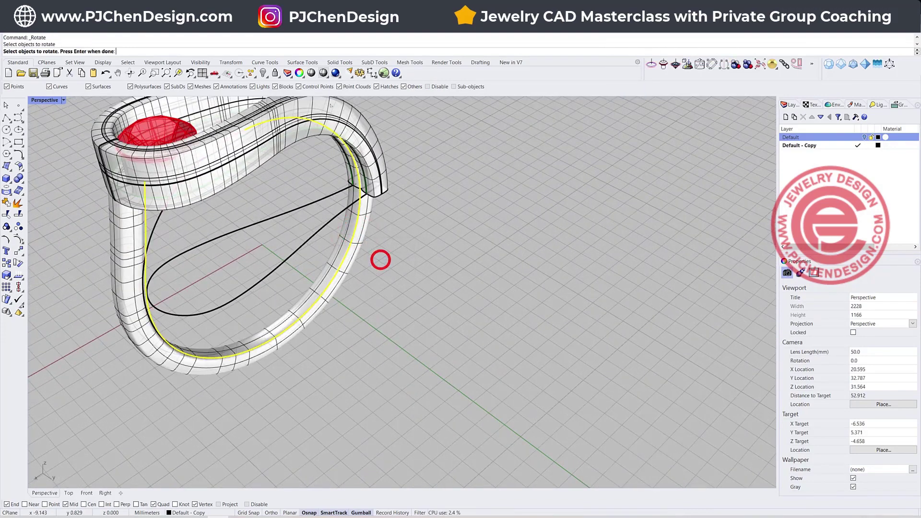
# Sweep the other rounded rectangle at the band's open end along the shank curve with Sweep 1 Rail and Freeform frame style.
pyautogui.click(71, 27)
pyautogui.click(85, 53)
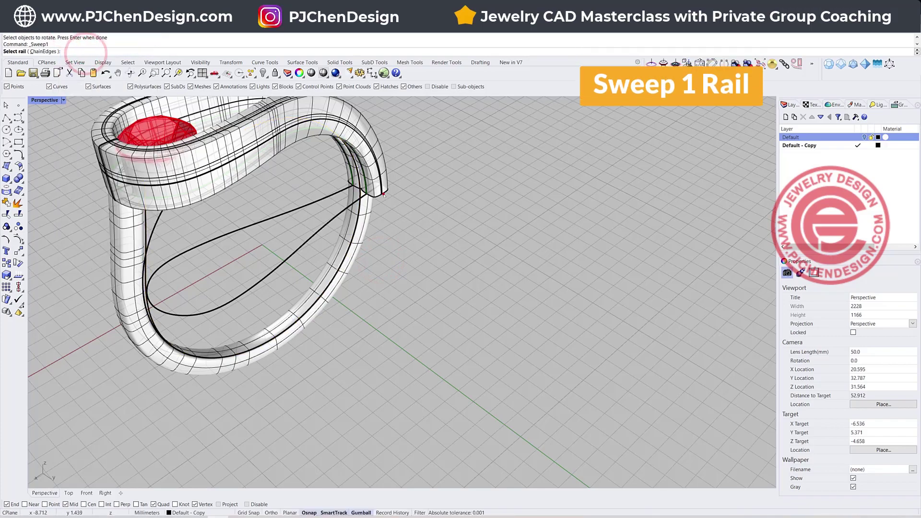
pyautogui.click(383, 190)
pyautogui.click(409, 215)
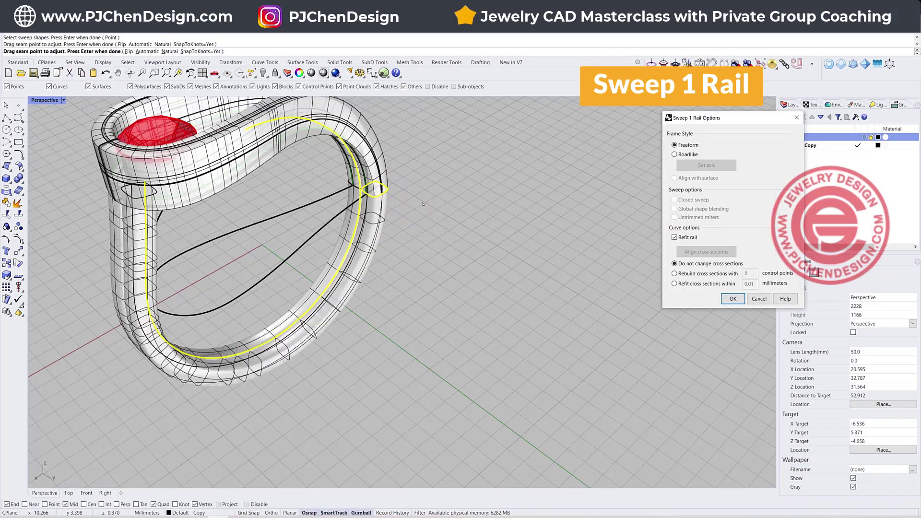
pyautogui.press('Return')
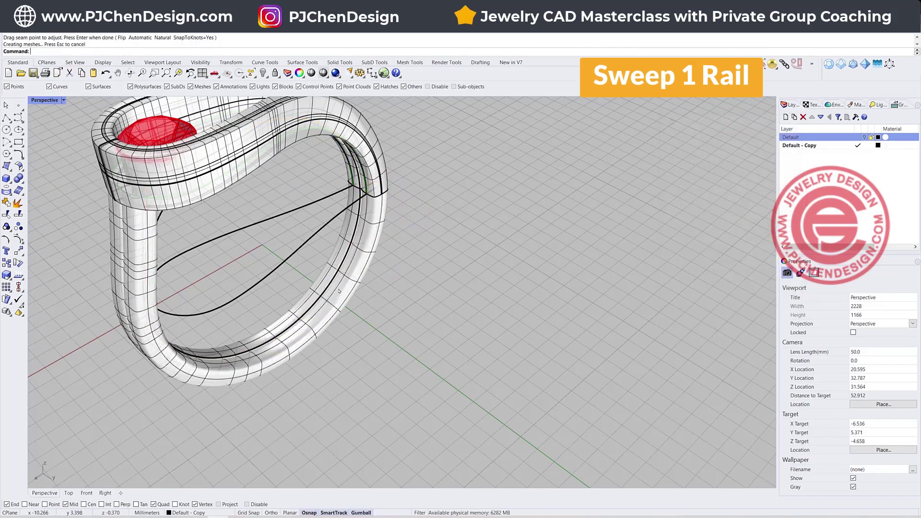
pyautogui.moveTo(600, 269); pyautogui.dragTo(522, 198, button='right')
pyautogui.scroll(3, 522, 198)
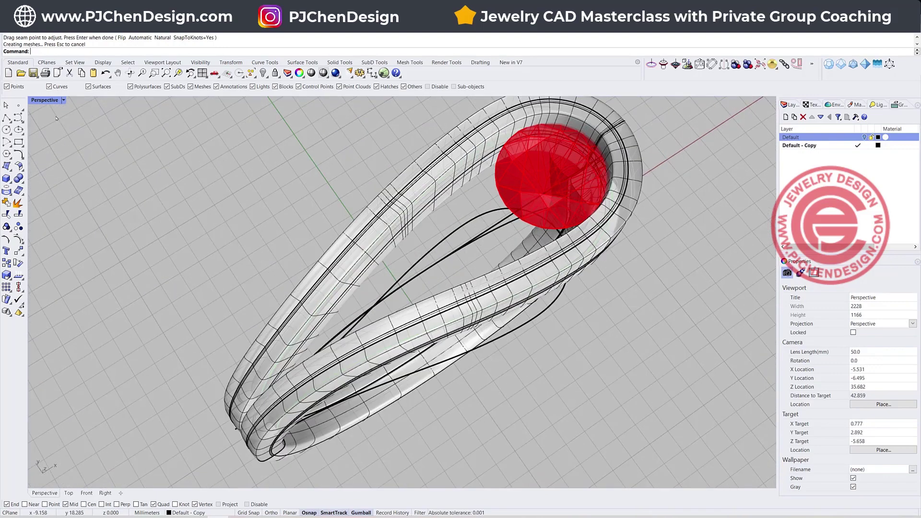
# Create a tube centred under the gemstone with object snaps disabled, its outer radius at the stone's edge, ending just below the stone's tip.
pyautogui.doubleClick(49, 103)
pyautogui.scroll(3, 184, 195)
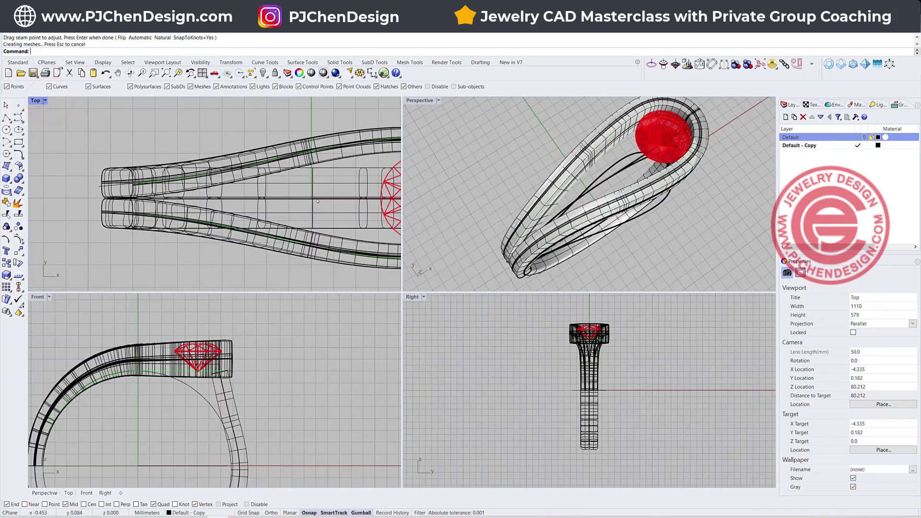
pyautogui.scroll(-3, 184, 195)
pyautogui.moveTo(215, 204); pyautogui.dragTo(187, 204, button='right')
pyautogui.scroll(2, 187, 204)
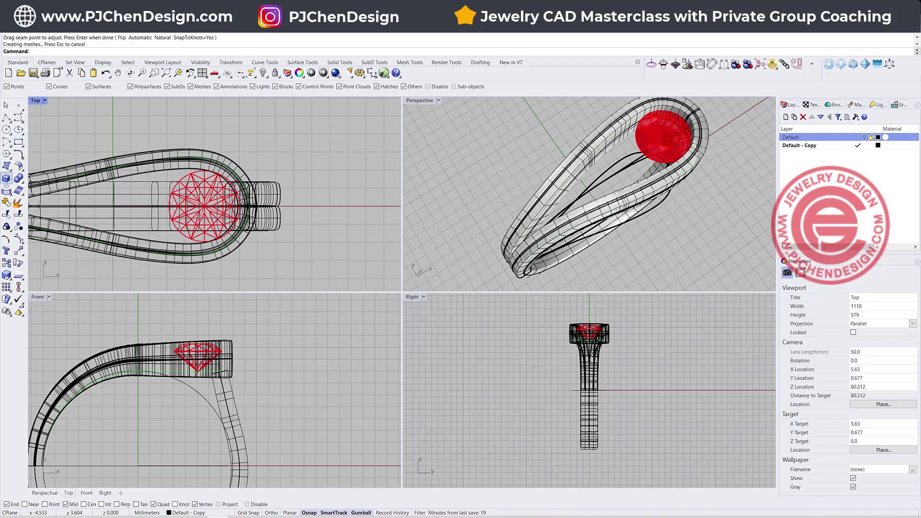
pyautogui.click(6, 178)
pyautogui.click(65, 190)
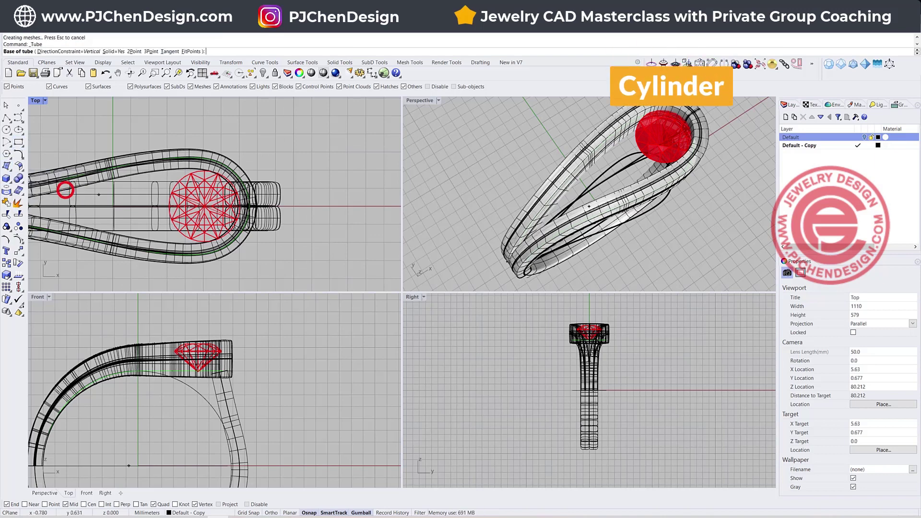
pyautogui.click(204, 207)
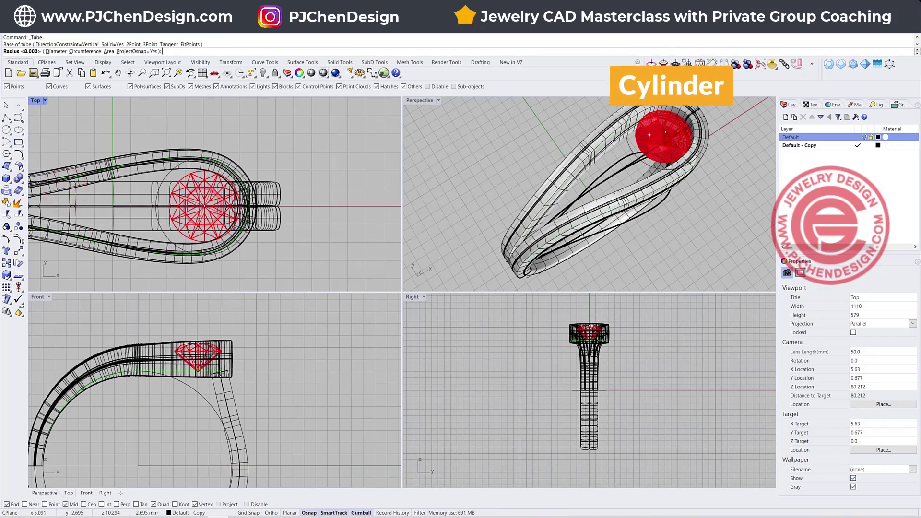
pyautogui.click(247, 504)
pyautogui.scroll(1, 186, 175)
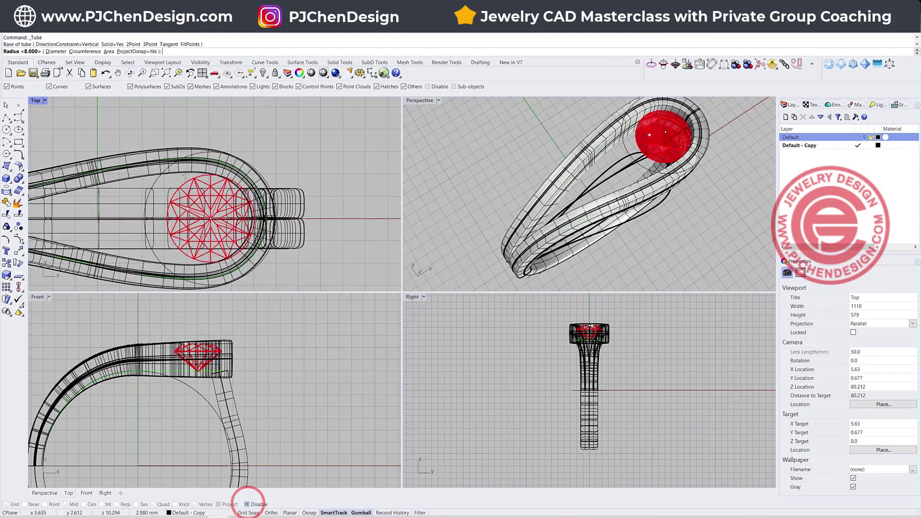
pyautogui.scroll(1, 185, 176)
pyautogui.click(158, 237)
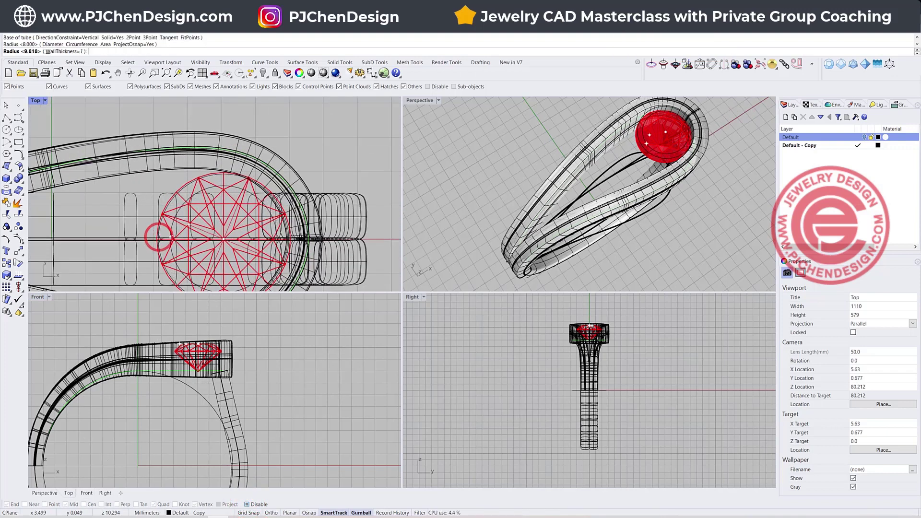
pyautogui.click(187, 242)
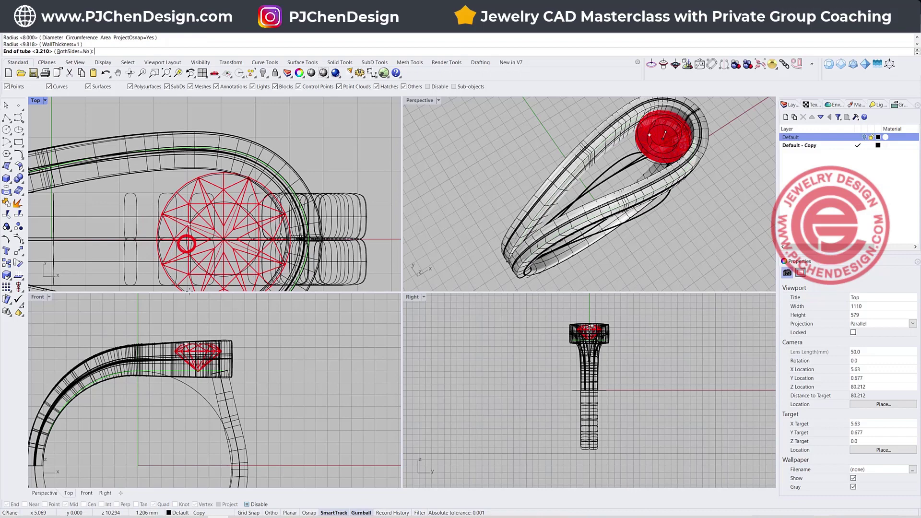
pyautogui.scroll(3, 202, 372)
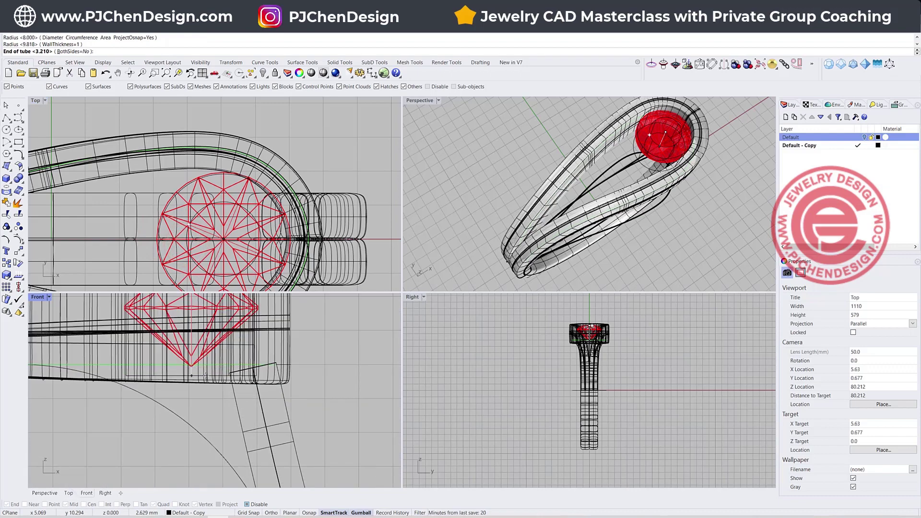
pyautogui.click(206, 374)
pyautogui.click(206, 374)
# Raise the tube slightly in the Front view so its lower edge is level with the gemstone's pointed tip.
pyautogui.click(458, 157)
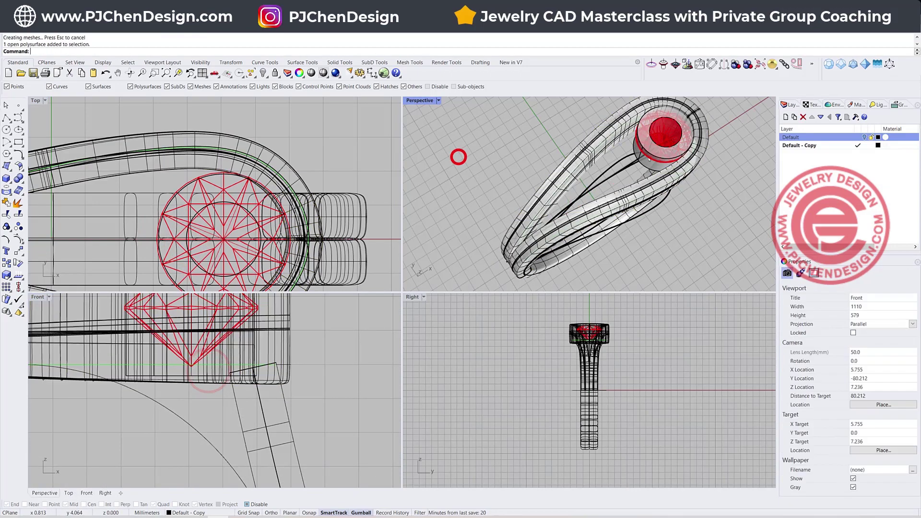
pyautogui.moveTo(648, 158); pyautogui.dragTo(662, 130, button='right')
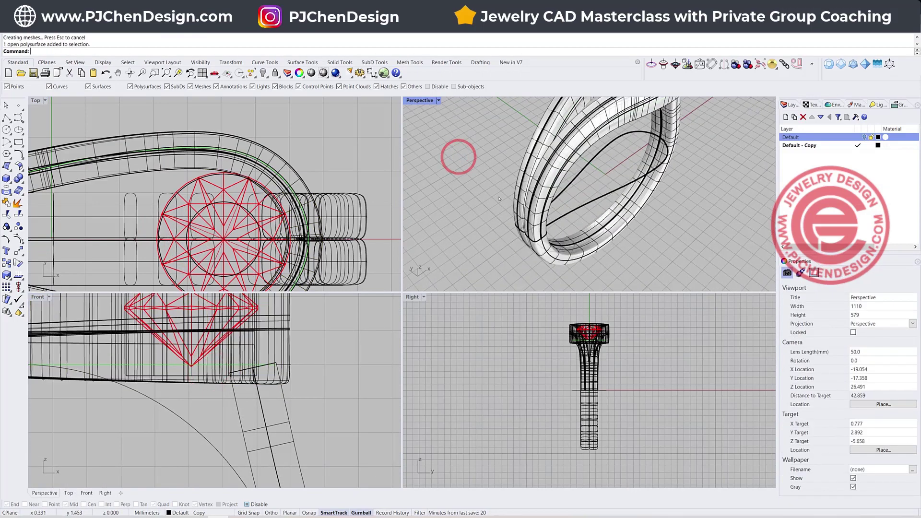
pyautogui.click(206, 375)
pyautogui.click(198, 375)
pyautogui.scroll(-4, 196, 376)
pyautogui.moveTo(196, 375); pyautogui.dragTo(197, 411, button='right')
pyautogui.moveTo(193, 408); pyautogui.dragTo(192, 340)
pyautogui.hotkey('ctrl', 'z')
pyautogui.scroll(3, 193, 407)
pyautogui.click(349, 355)
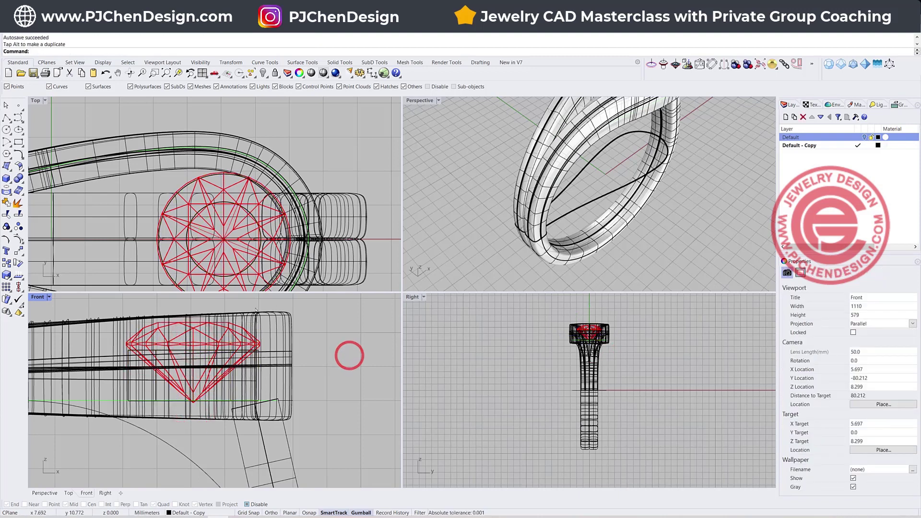
# Draw a vertical line about 2.2 mm long in the Front view, just beside the gemstone on its open-loop side.
pyautogui.scroll(-3, 212, 352)
pyautogui.click(7, 118)
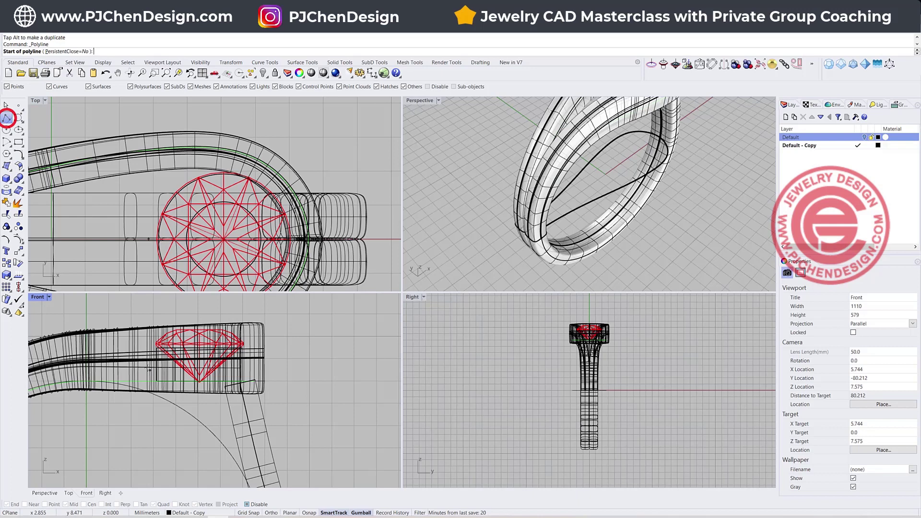
pyautogui.click(148, 382)
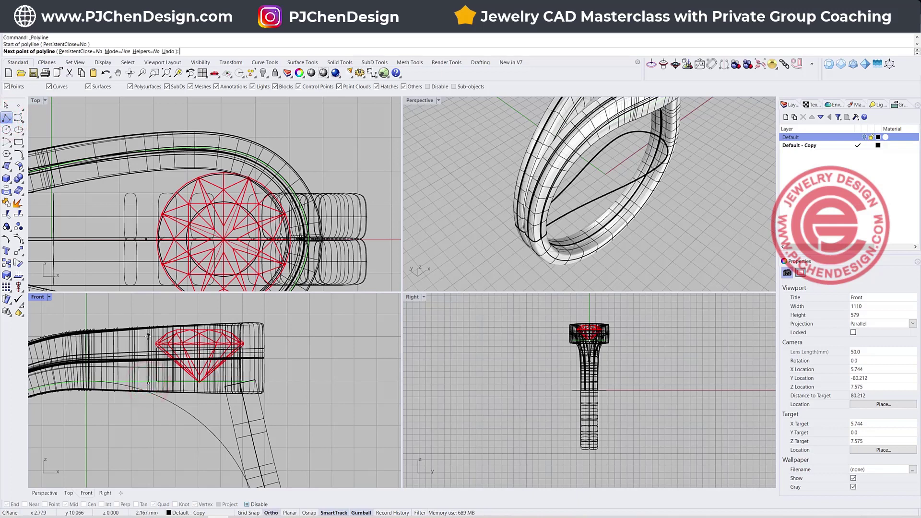
pyautogui.click(148, 338)
pyautogui.press('Return')
# Pipe the vertical line beside the gemstone with round caps, using a radius of about 0.68 mm at both ends.
pyautogui.click(149, 339)
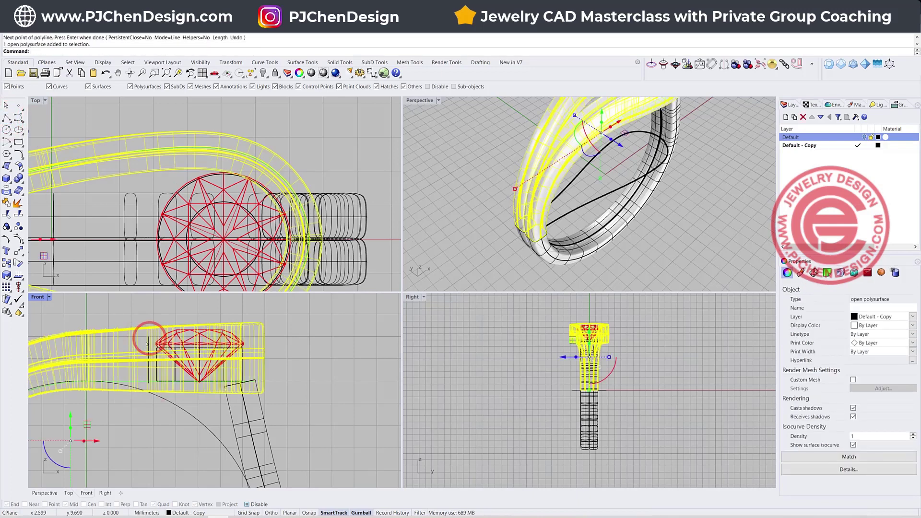
pyautogui.click(148, 339)
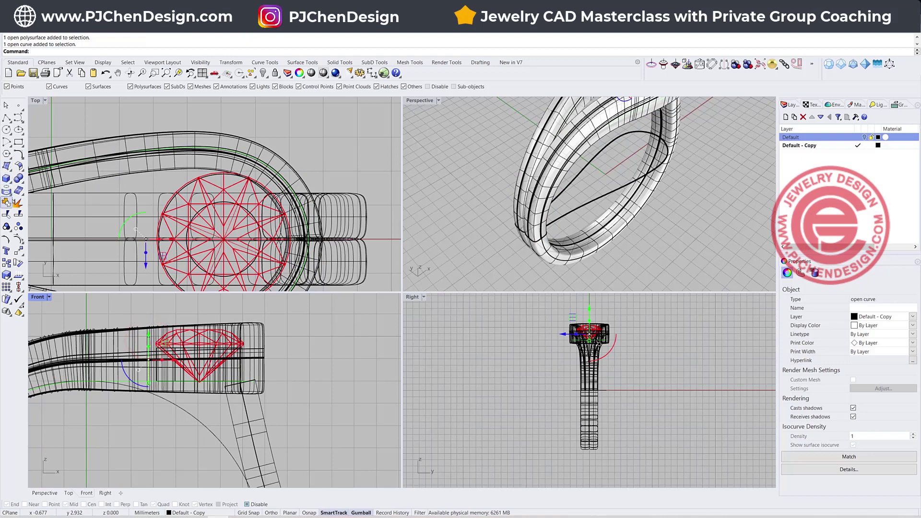
pyautogui.click(11, 181)
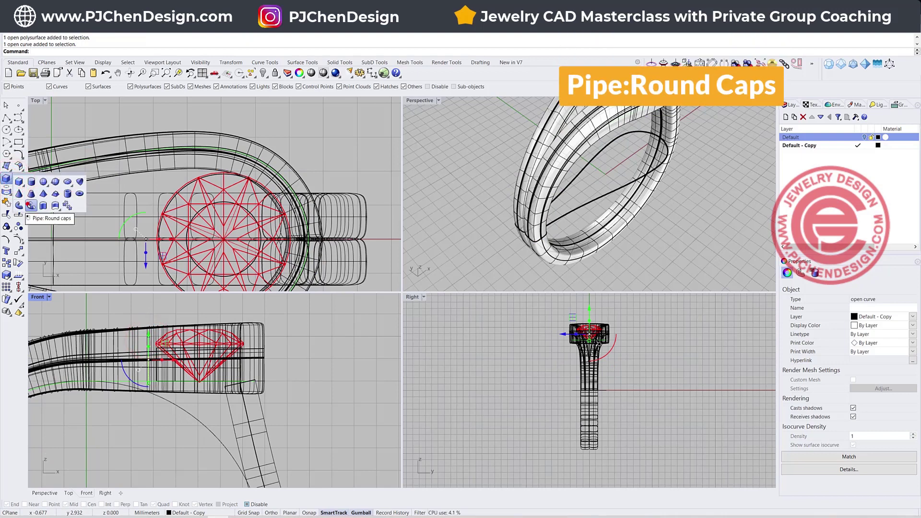
pyautogui.click(27, 204)
pyautogui.click(155, 217)
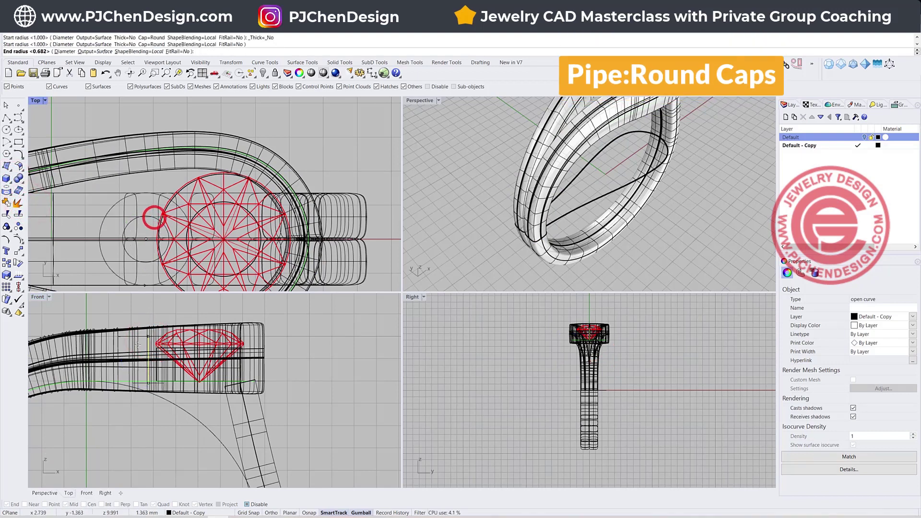
pyautogui.press('Return')
pyautogui.press('Return')
pyautogui.press('Return')
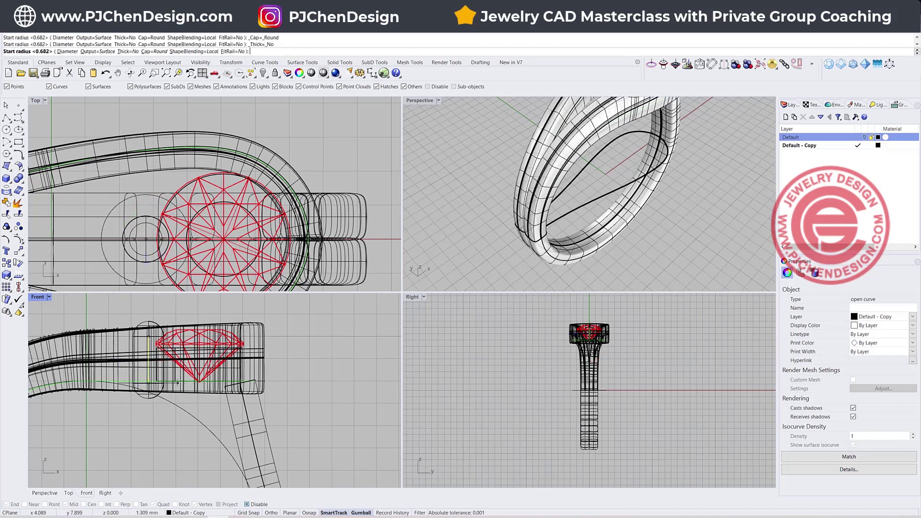
pyautogui.press('Return')
pyautogui.press('Return')
# Scale the round-capped pipe down vertically in the Front view so it fits within the band's height.
pyautogui.click(148, 396)
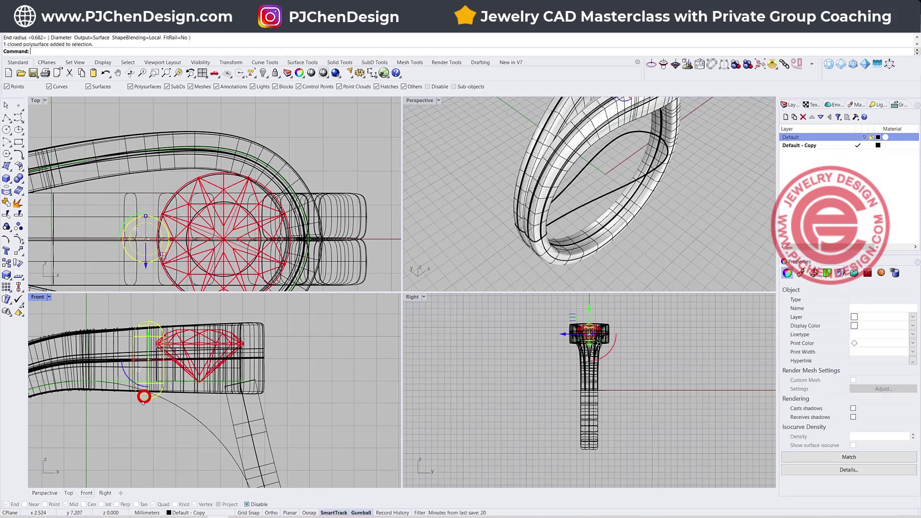
pyautogui.moveTo(147, 397); pyautogui.dragTo(148, 389)
pyautogui.click(339, 382)
# Frame the whole ring in the Perspective view and set its display mode to Rendered.
pyautogui.scroll(-7, 551, 173)
pyautogui.moveTo(620, 129); pyautogui.dragTo(586, 147, button='right')
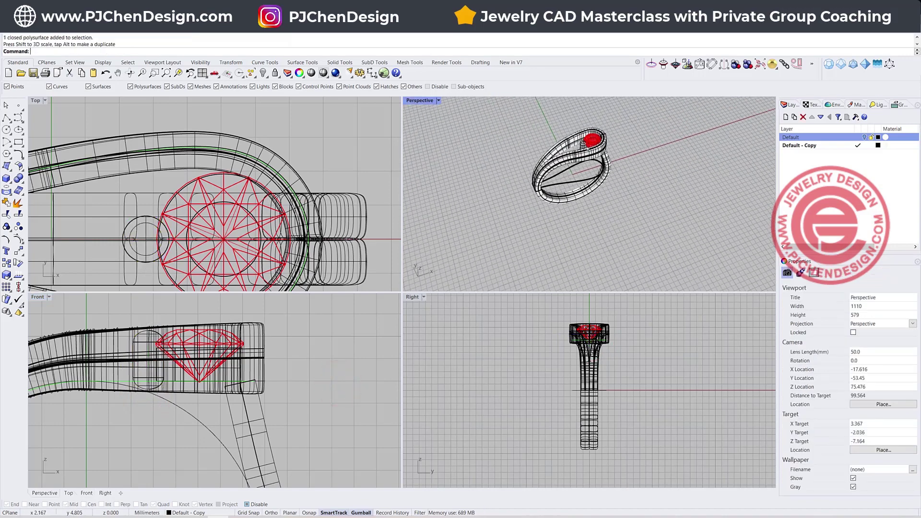
pyautogui.scroll(6, 586, 147)
pyautogui.click(438, 101)
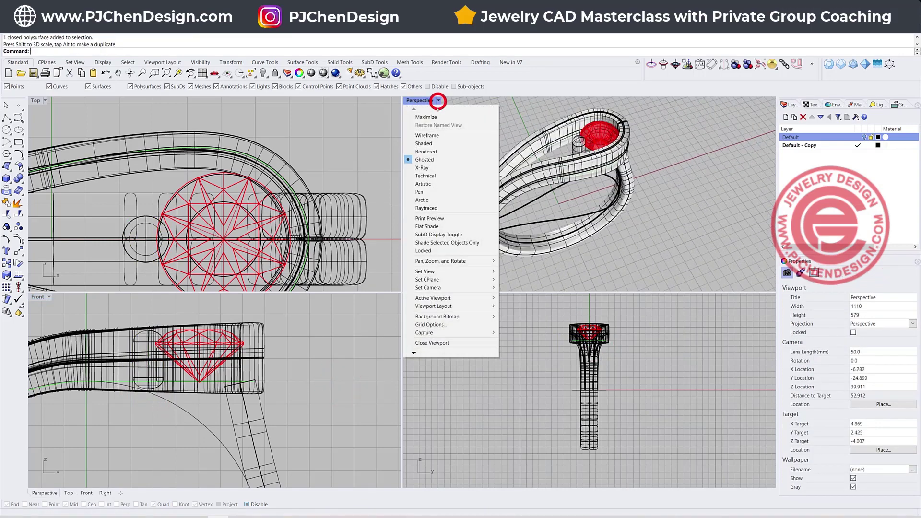
pyautogui.click(430, 152)
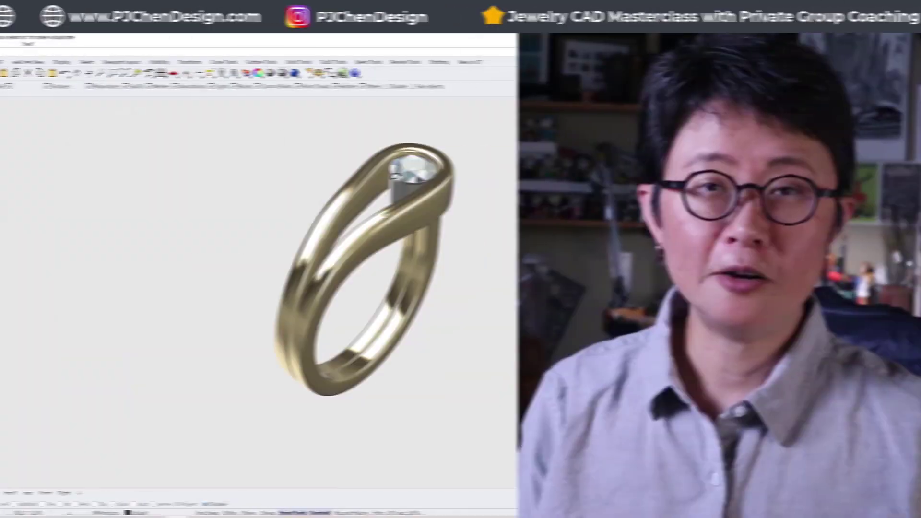